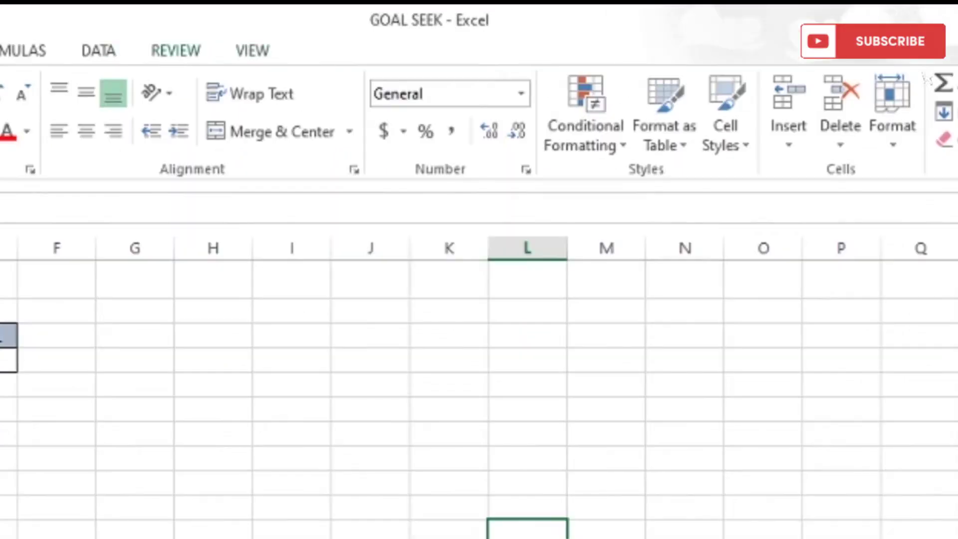
pyautogui.click(99, 51)
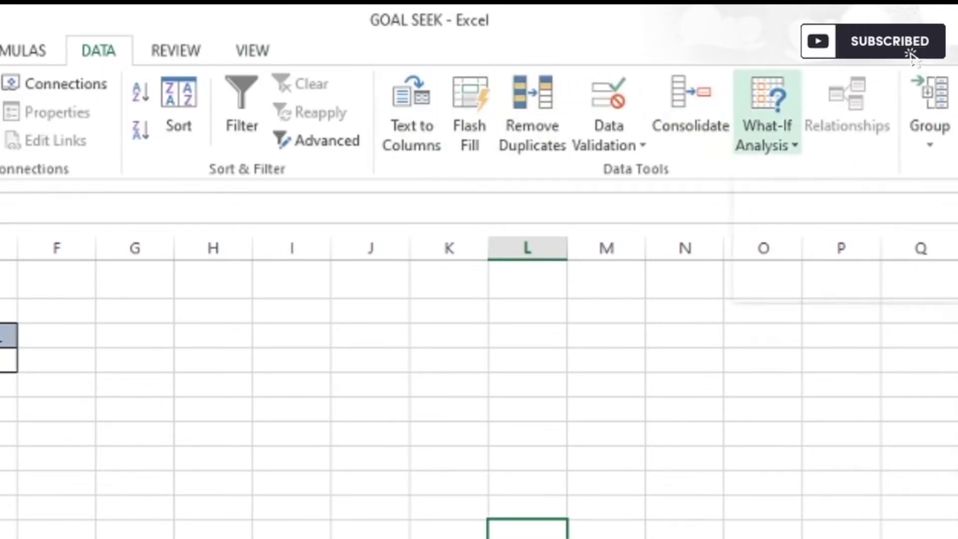
pyautogui.click(767, 120)
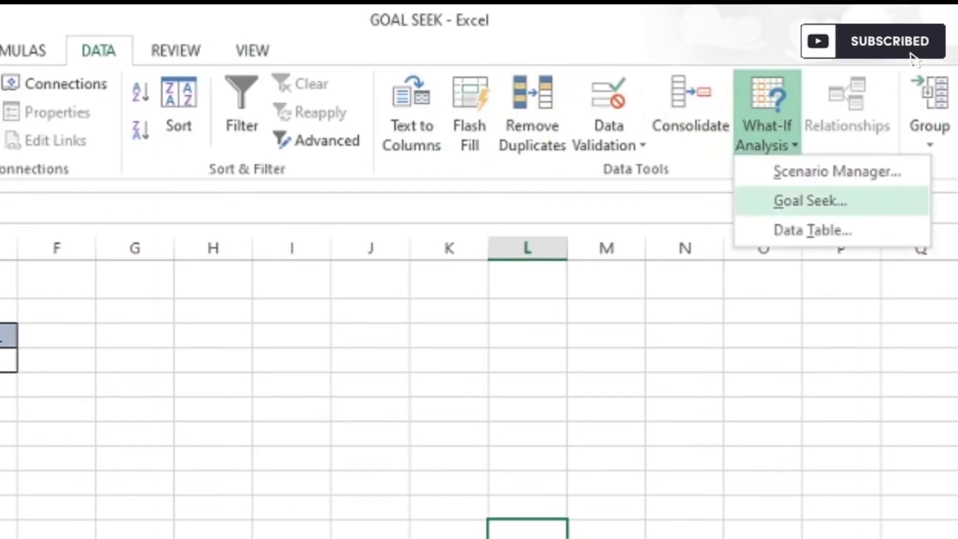
pyautogui.click(810, 200)
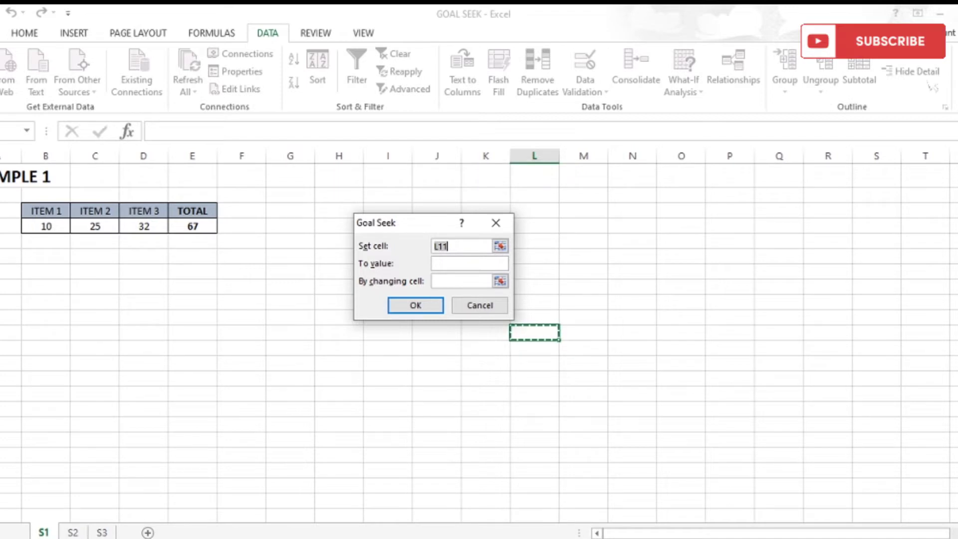
pyautogui.press('Escape')
pyautogui.click(291, 226)
pyautogui.click(192, 287)
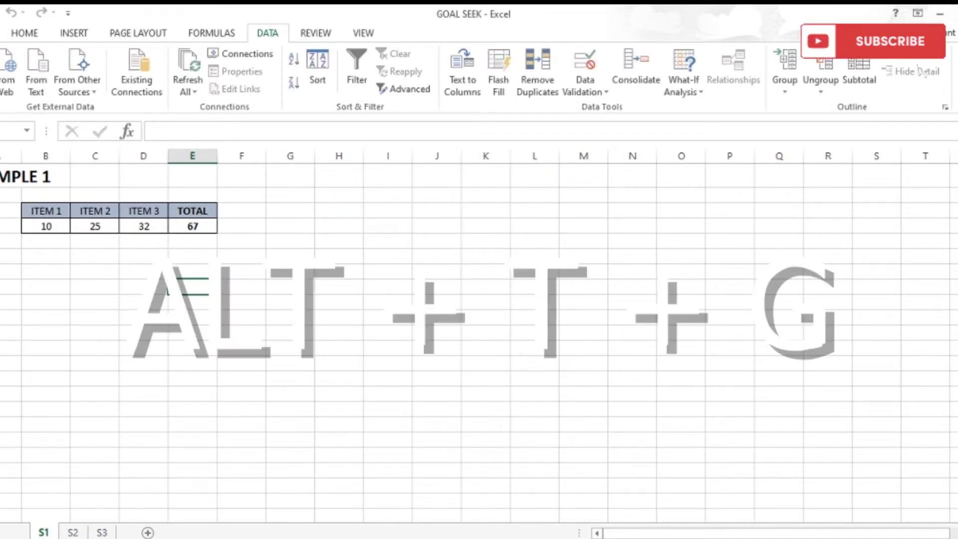
pyautogui.press('alt')
pyautogui.press('t')
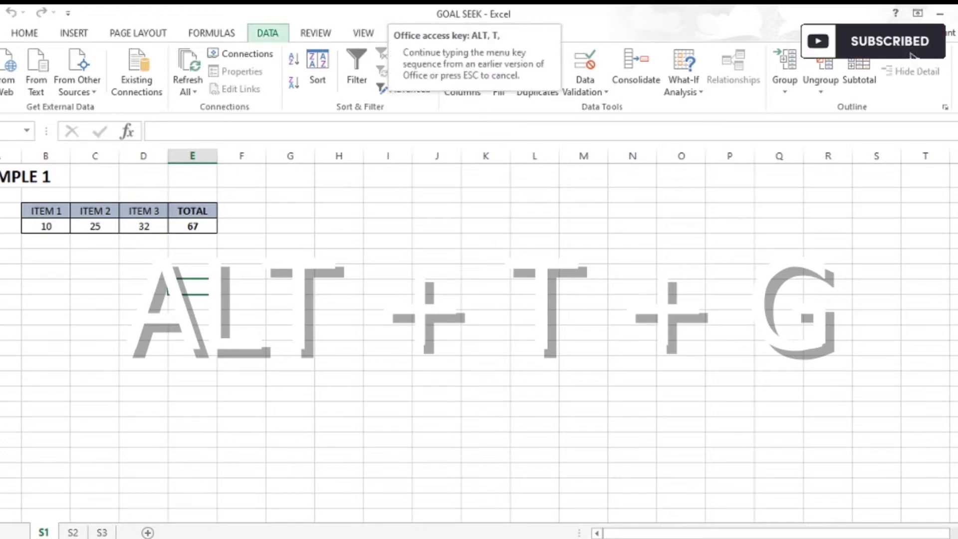
pyautogui.press('g')
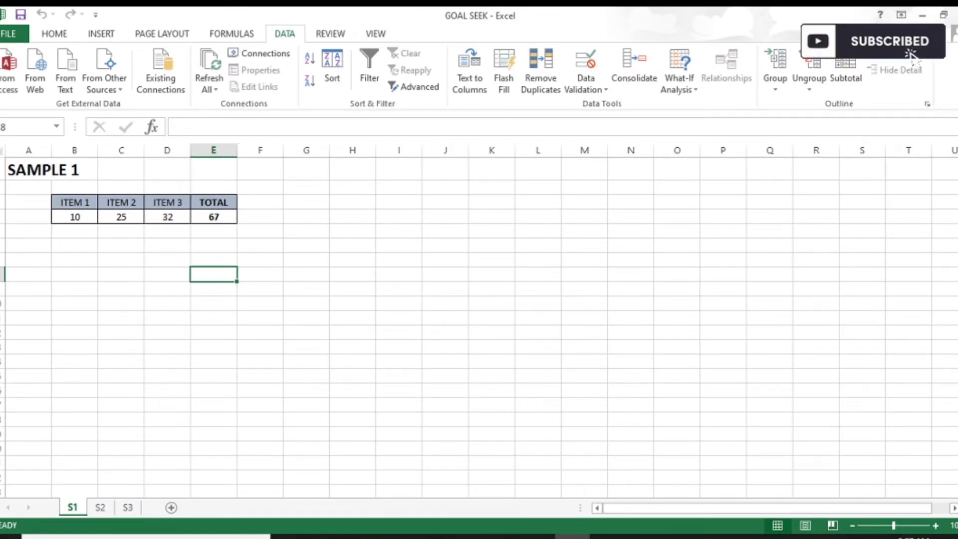
# - Examine the ITEM 1, ITEM 2 and ITEM 3 values in row 4 and the formula behind the TOTAL in E4
pyautogui.click(75, 217)
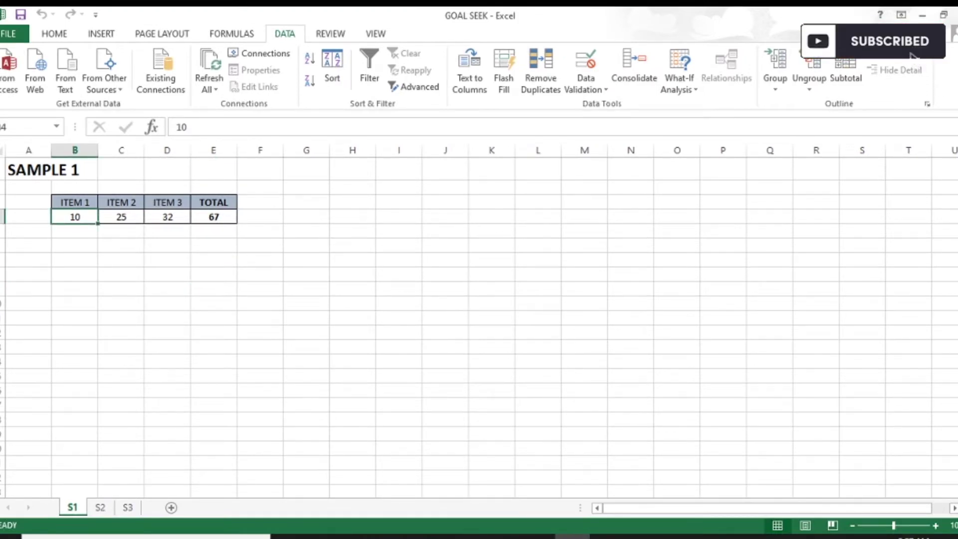
pyautogui.click(75, 203)
pyautogui.click(75, 217)
pyautogui.click(122, 217)
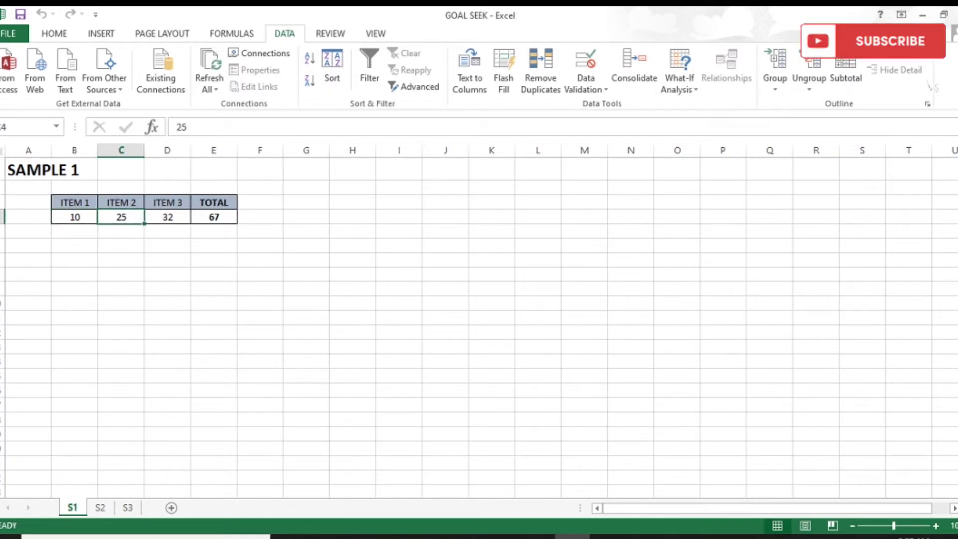
pyautogui.click(167, 218)
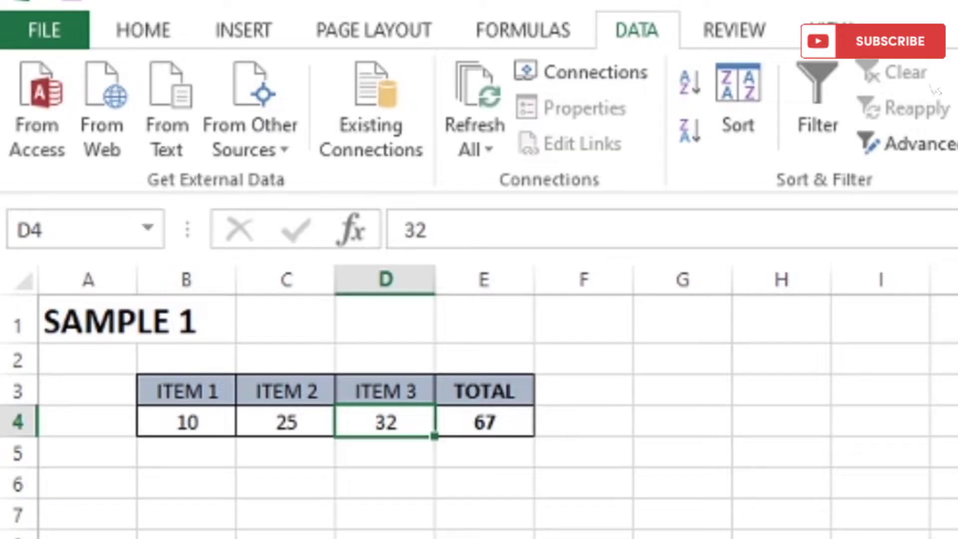
pyautogui.click(213, 217)
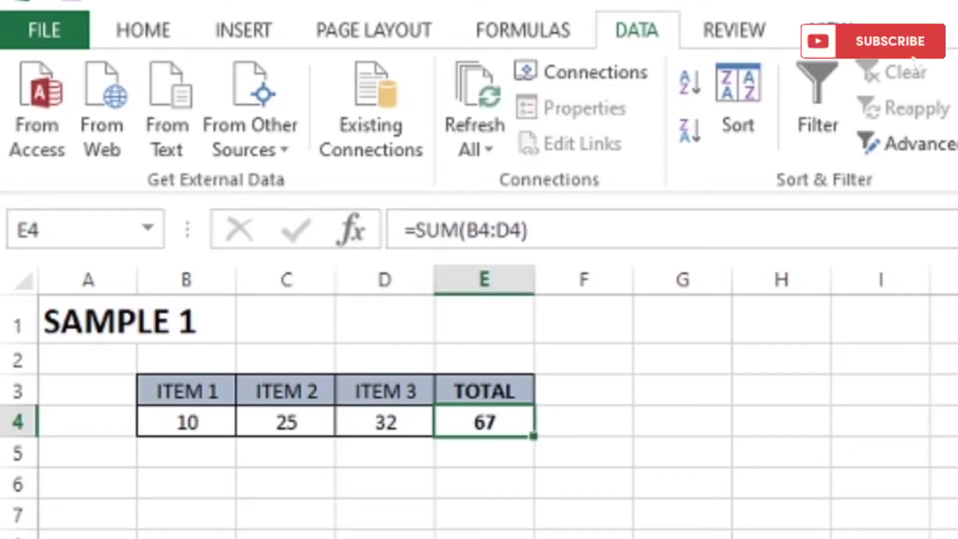
pyautogui.press('F2')
pyautogui.press('Escape')
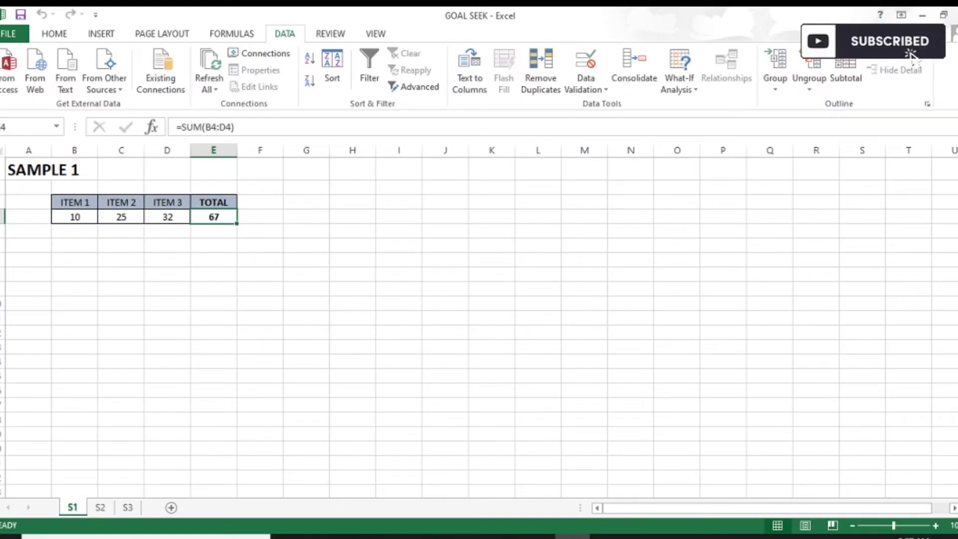
pyautogui.click(75, 217)
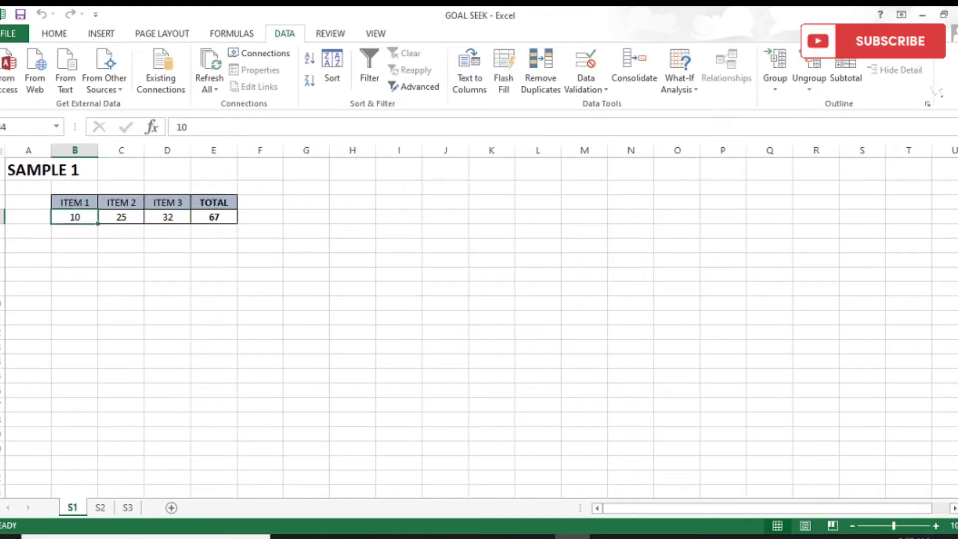
pyautogui.click(122, 216)
pyautogui.click(167, 216)
pyautogui.click(214, 231)
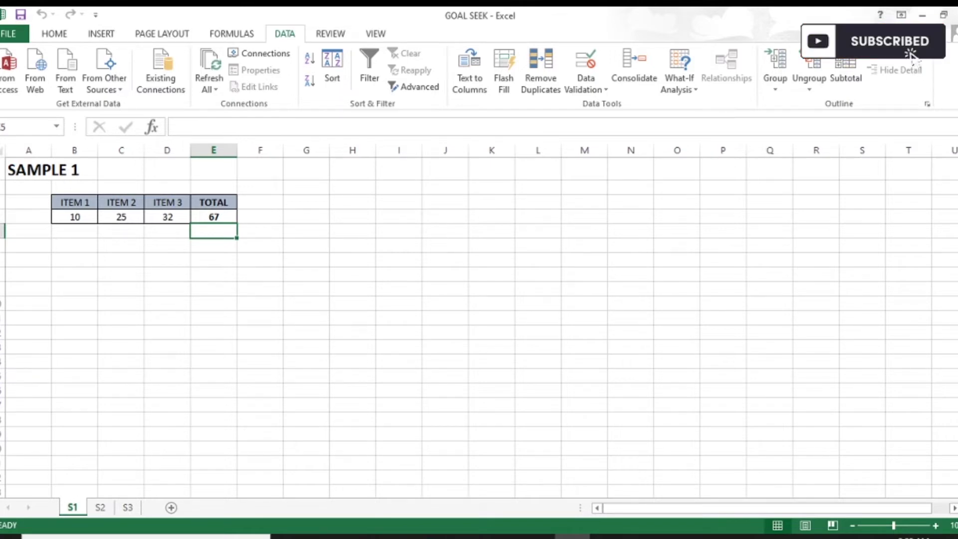
pyautogui.press('Down')
pyautogui.press('Down')
pyautogui.press('Down')
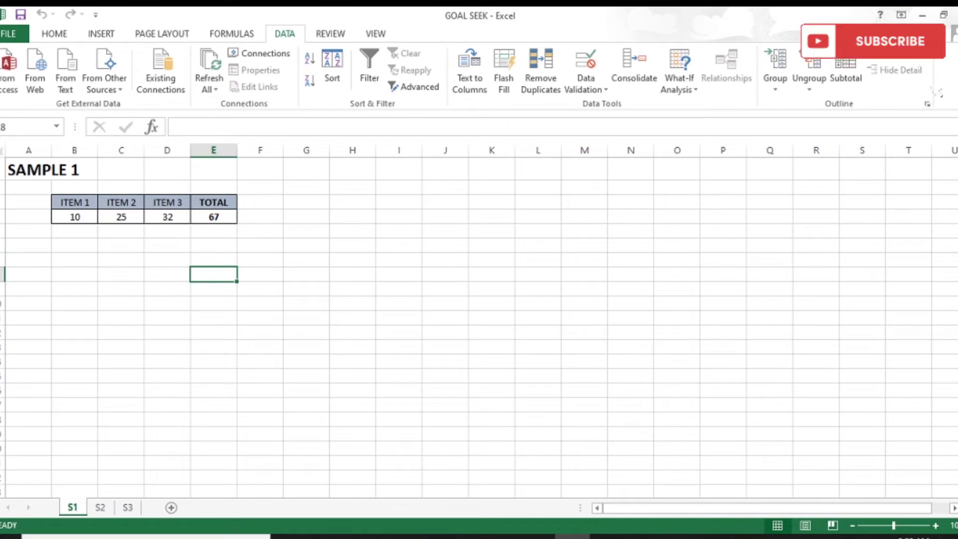
pyautogui.moveTo(213, 202); pyautogui.dragTo(214, 217)
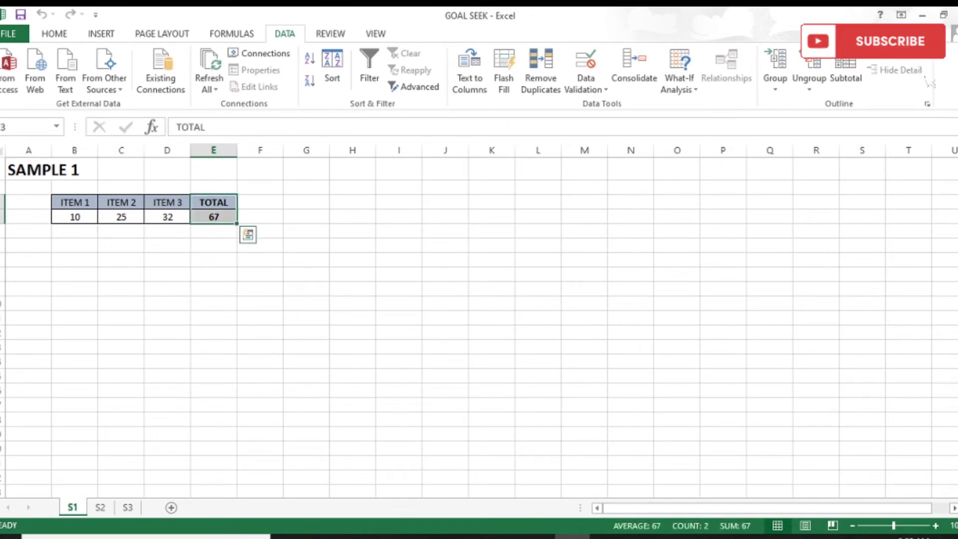
pyautogui.press('Down')
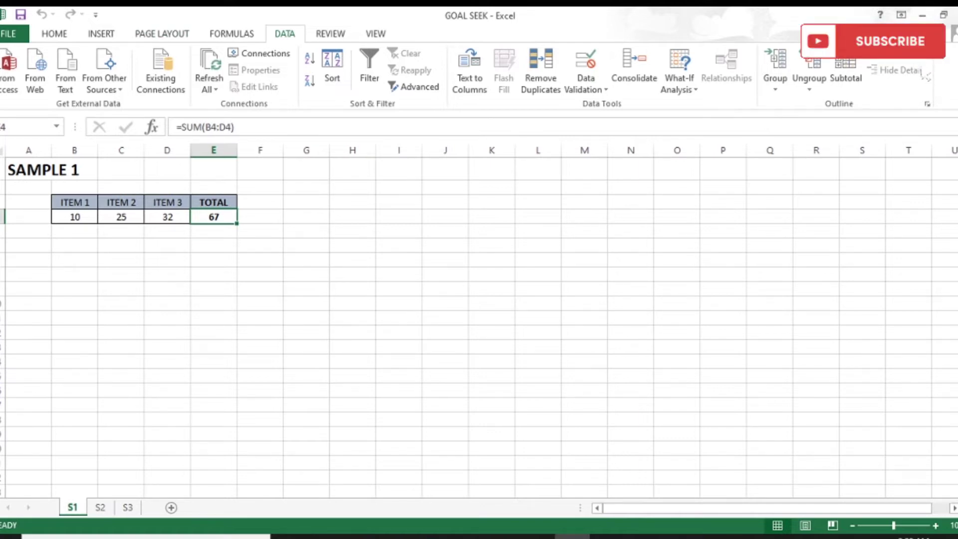
pyautogui.click(168, 216)
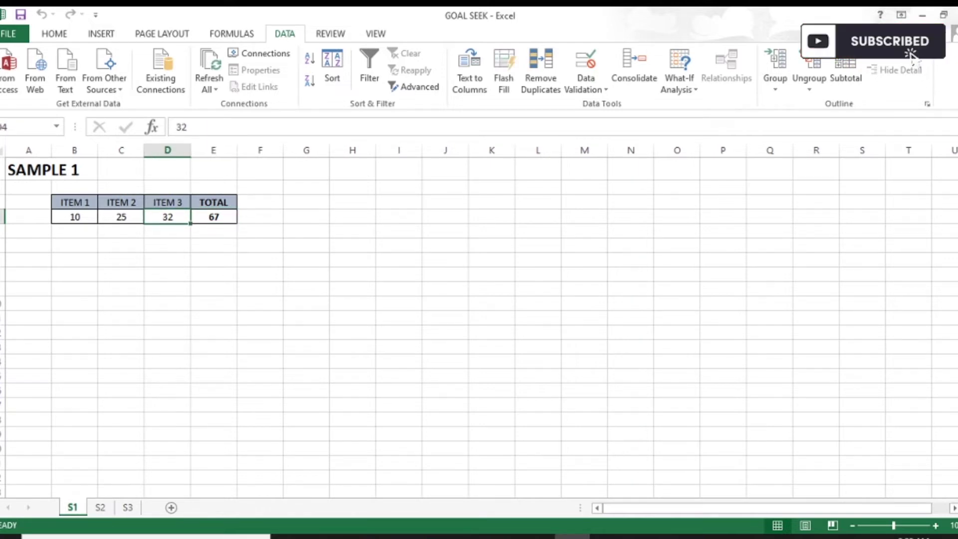
# - Run Goal Seek to set the TOTAL in E4 to 100 by changing ITEM 3 in D4, and accept the solution
pyautogui.click(213, 217)
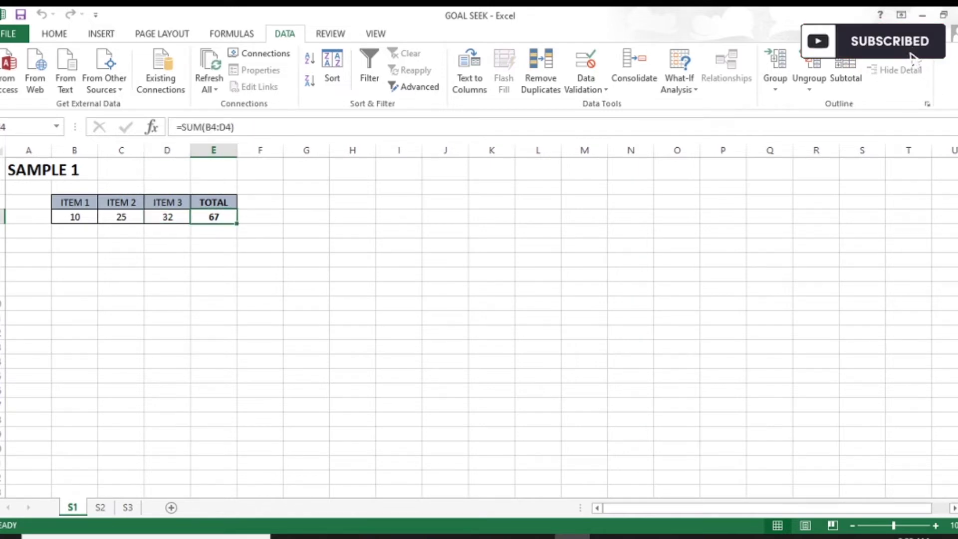
pyautogui.hotkey('alt', 't')
pyautogui.press('g')
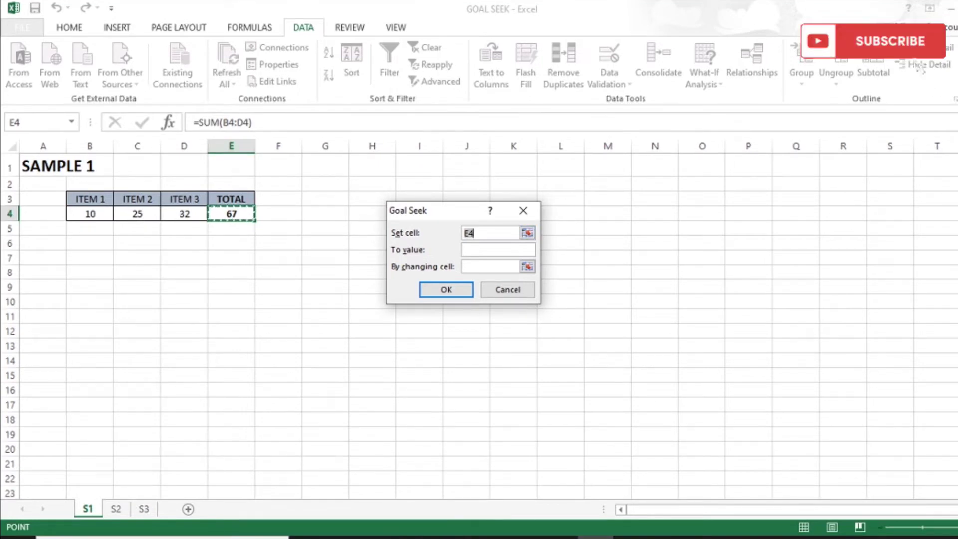
pyautogui.press('Tab')
pyautogui.write('100')
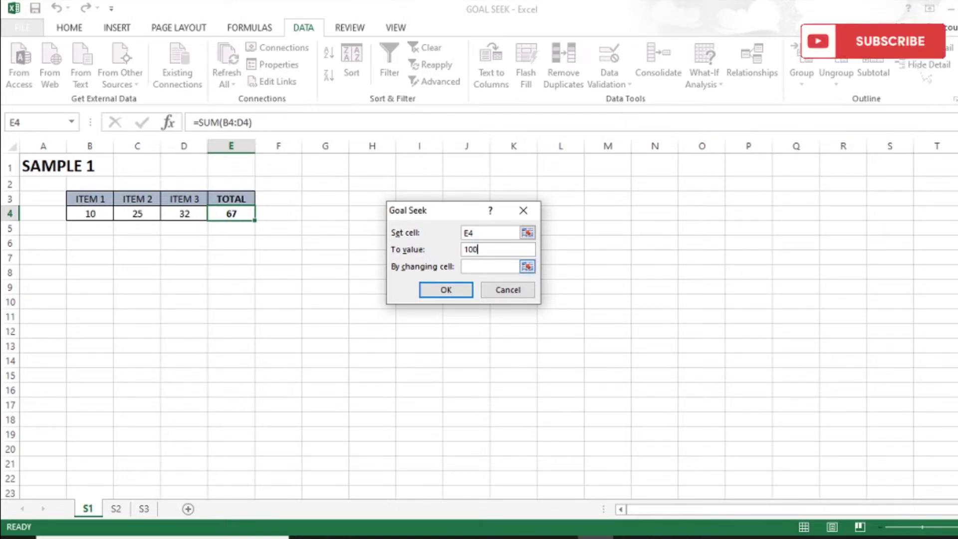
pyautogui.click(490, 267)
pyautogui.click(184, 213)
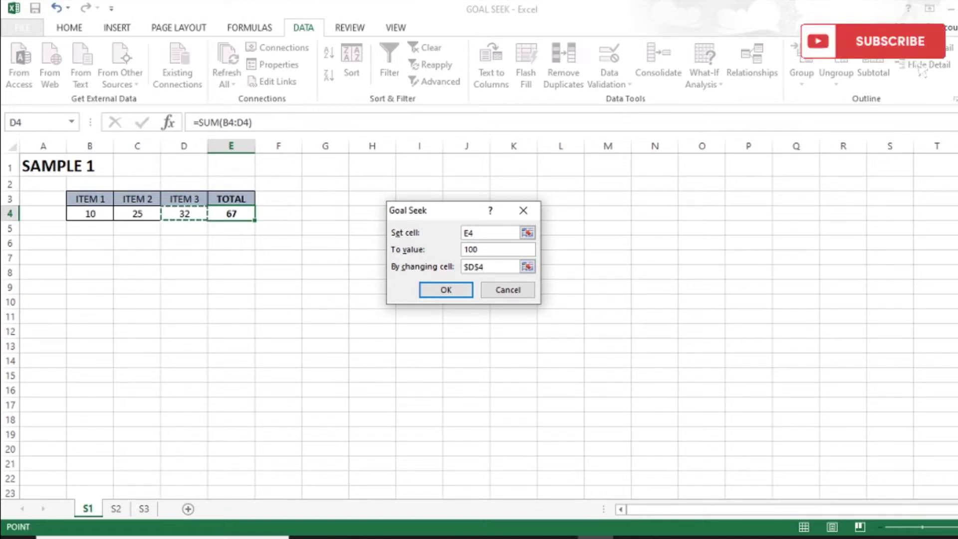
pyautogui.press('Return')
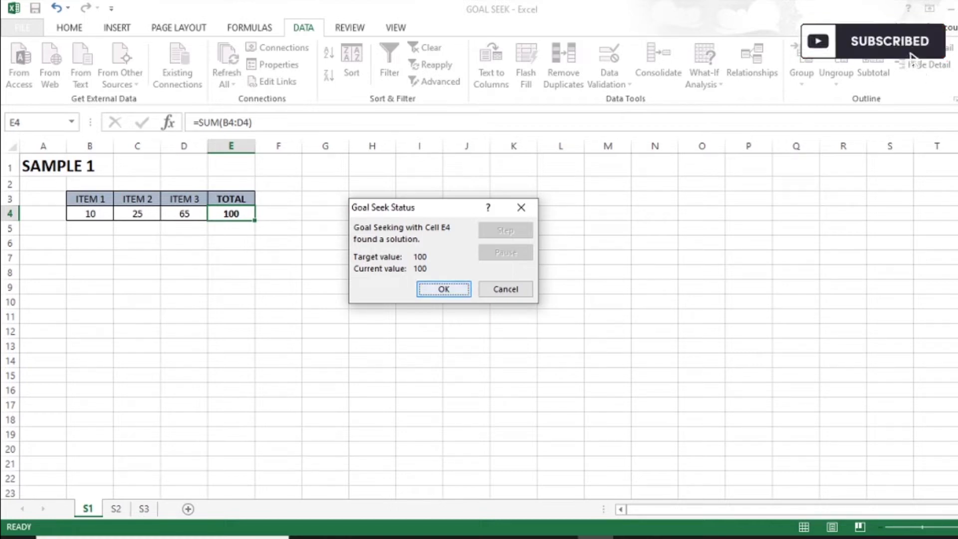
pyautogui.press('Return')
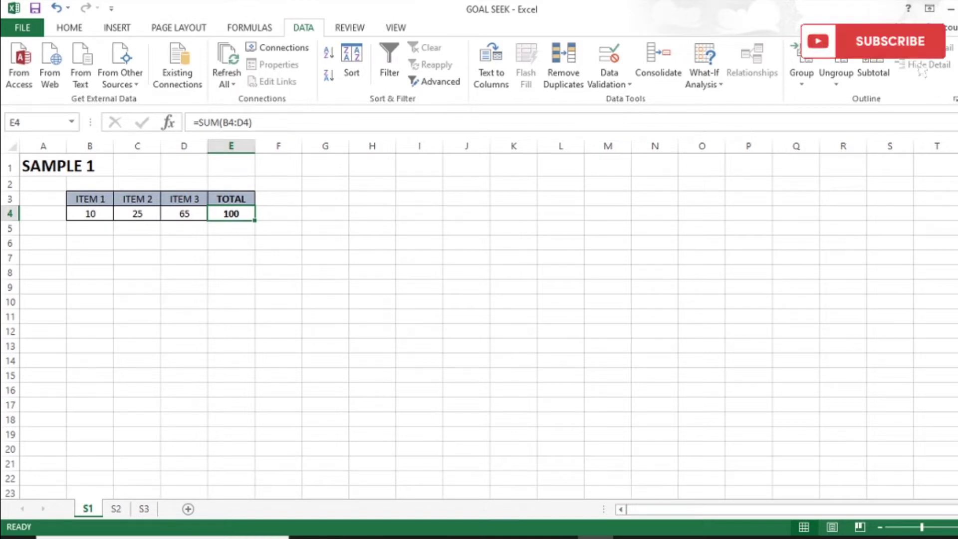
# - Undo the Goal Seek change to the ITEM 3 value and recheck the item and TOTAL cells
pyautogui.hotkey('ctrl', 'z')
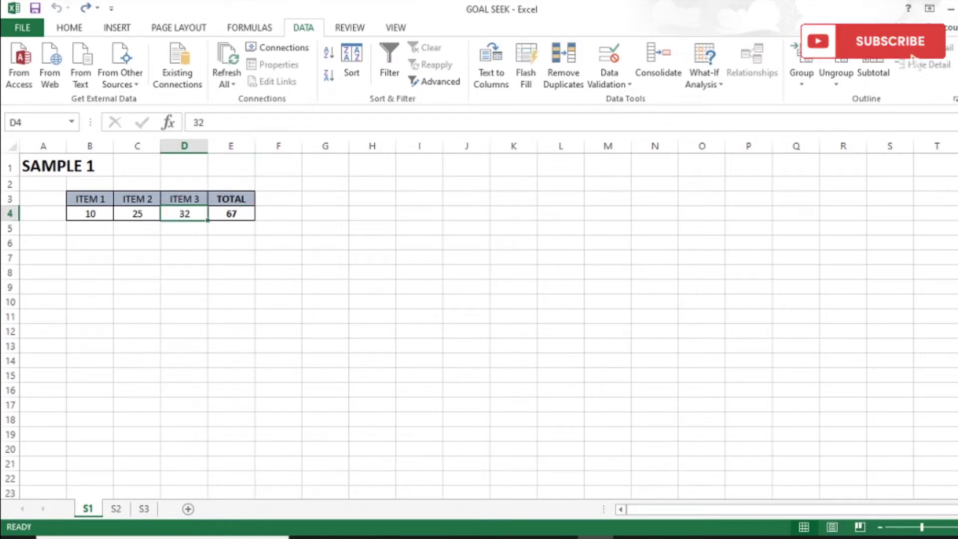
pyautogui.click(231, 213)
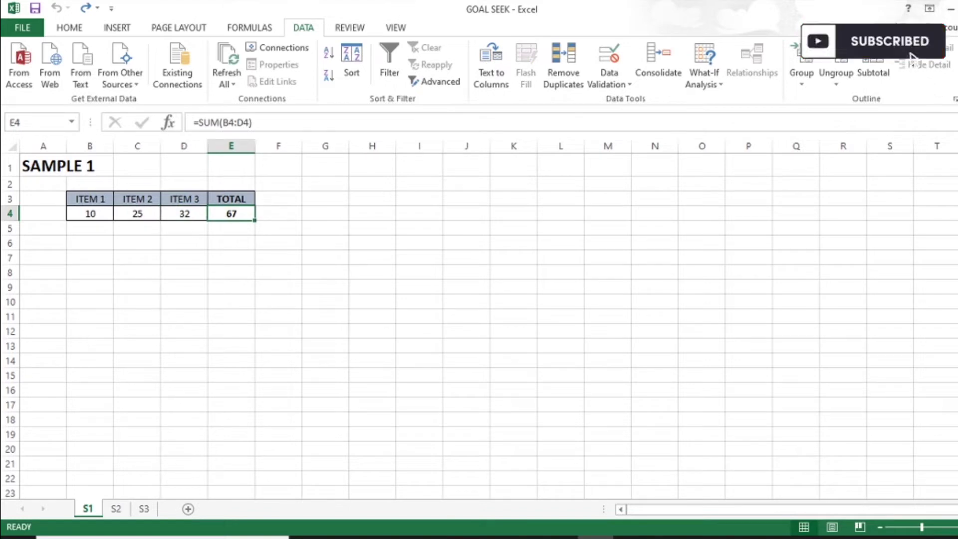
pyautogui.moveTo(90, 214); pyautogui.dragTo(184, 213)
pyautogui.click(184, 258)
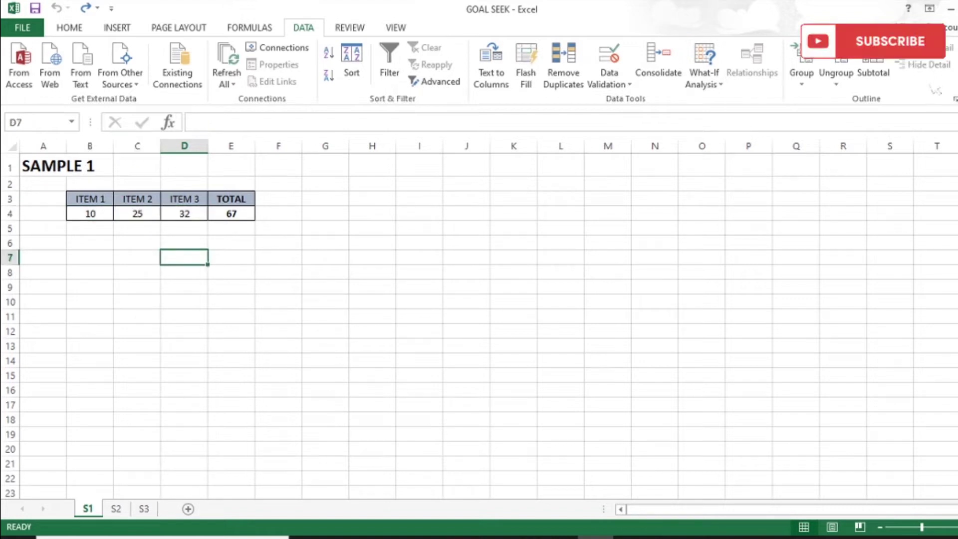
pyautogui.click(90, 214)
pyautogui.click(184, 214)
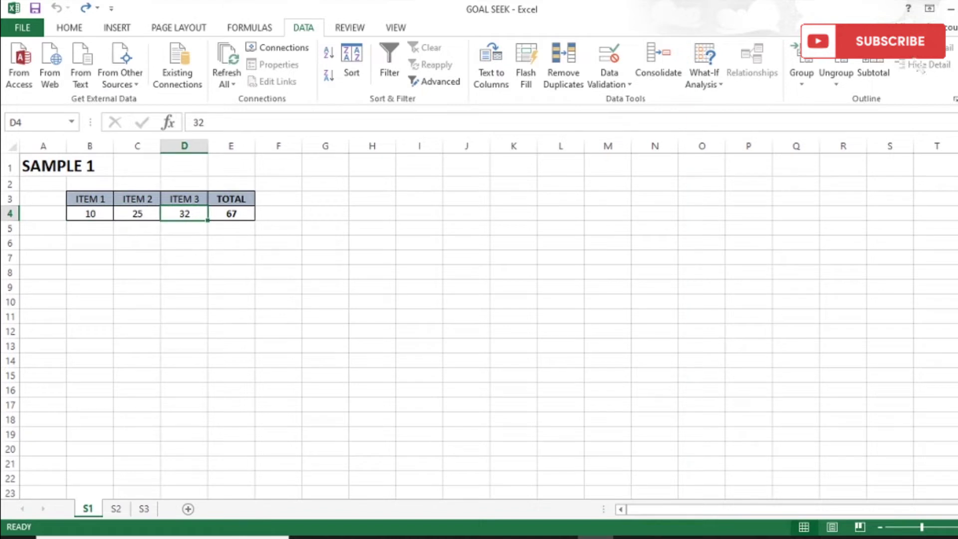
pyautogui.click(231, 214)
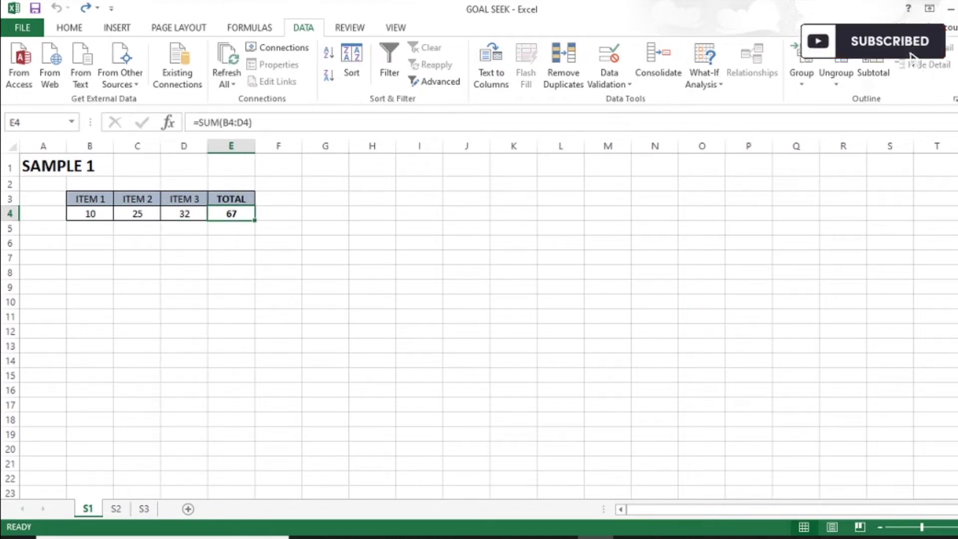
# - Highlight cell B7 in yellow as a shared multiplier and change ITEM 1 in B4 to the formula =10*B7
pyautogui.click(90, 243)
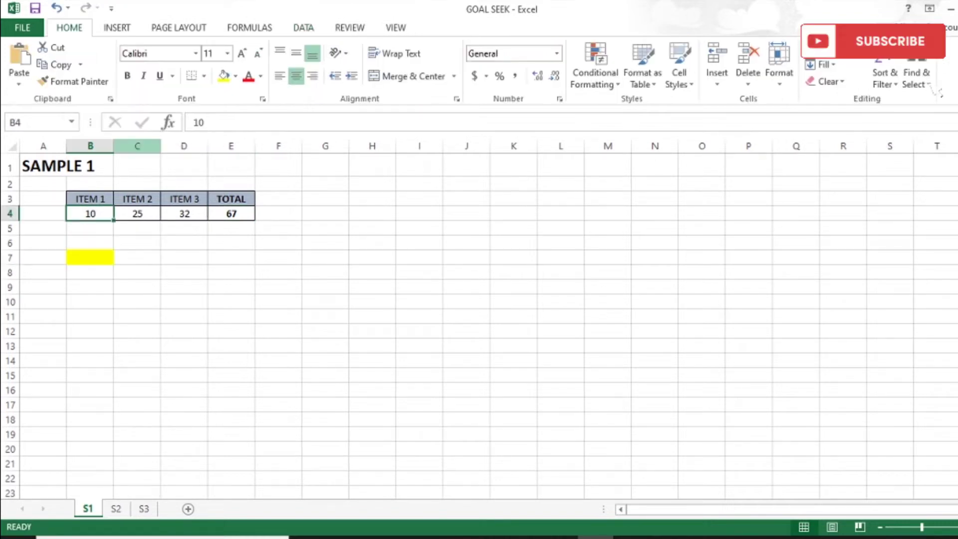
pyautogui.press('F2')
pyautogui.press('Home')
pyautogui.write('=')
pyautogui.press('End')
pyautogui.write('*')
pyautogui.press('Down')
pyautogui.press('Down')
pyautogui.press('Down')
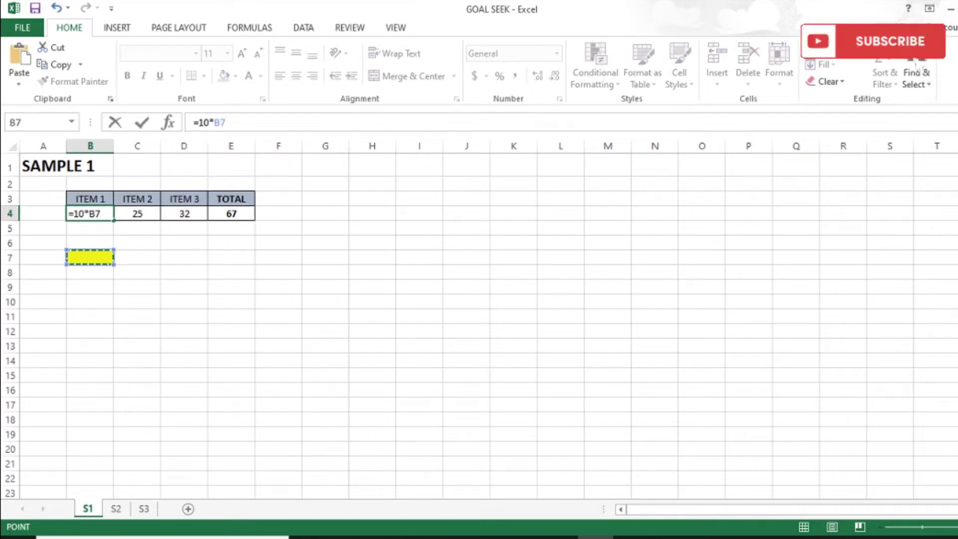
pyautogui.press('Tab')
# - Change the ITEM 2 value in C4 to the formula =25*B7
pyautogui.press('F2')
pyautogui.press('Home')
pyautogui.write('=')
pyautogui.press('End')
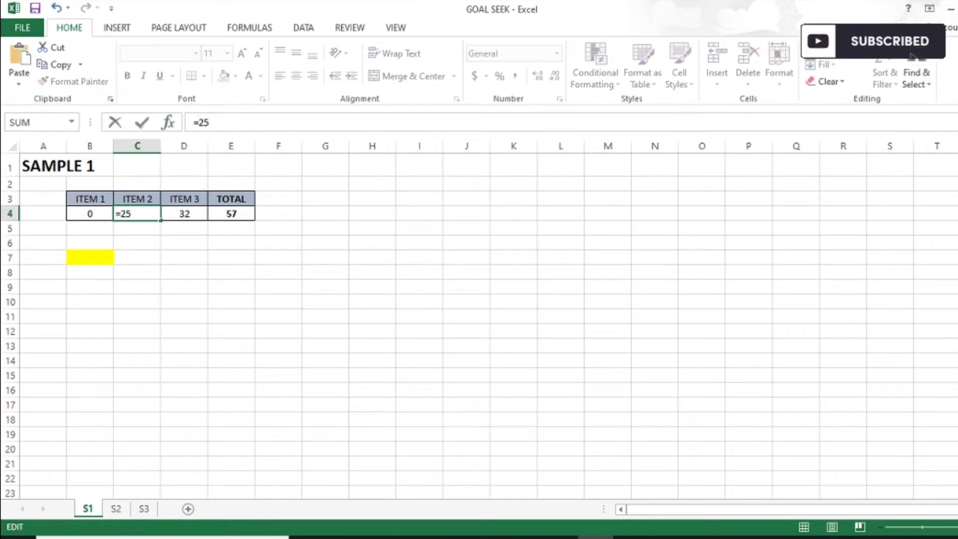
pyautogui.write('*')
pyautogui.click(90, 258)
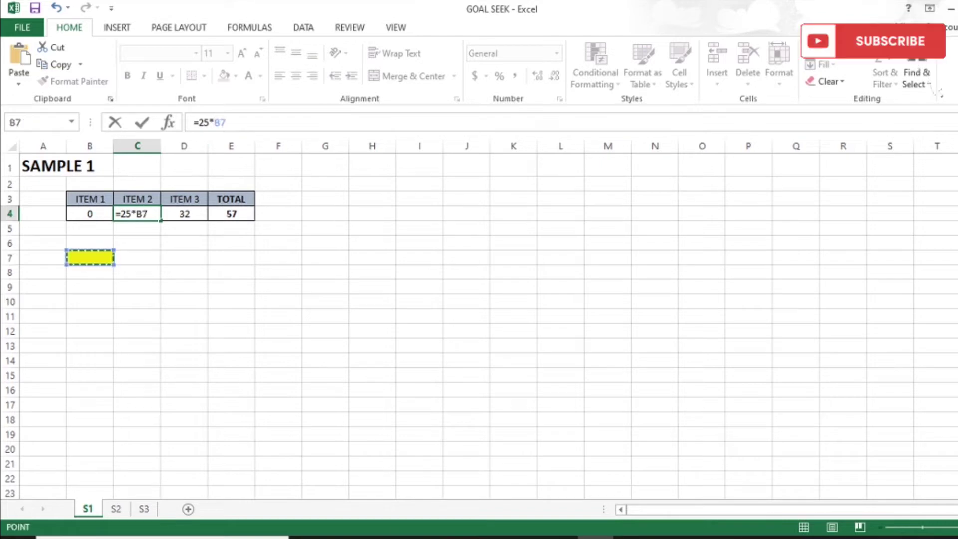
pyautogui.press('Return')
# - Change the ITEM 3 value in D4 to the formula =32*B7
pyautogui.click(184, 213)
pyautogui.click(194, 122)
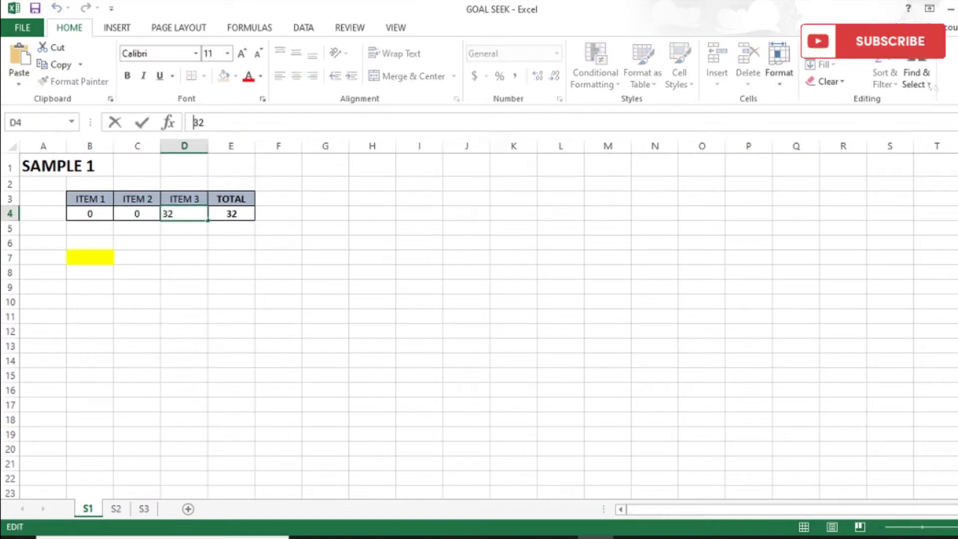
pyautogui.write('=')
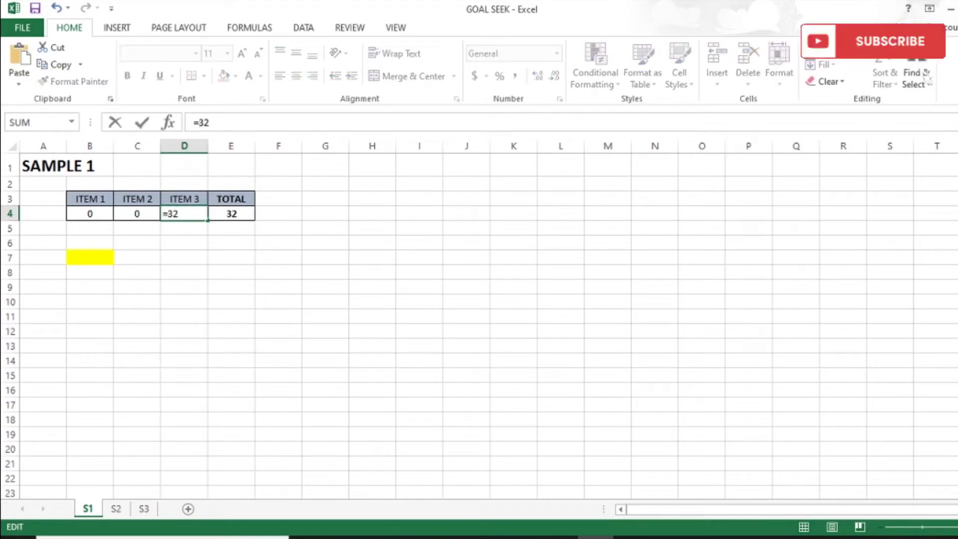
pyautogui.write('*')
pyautogui.click(90, 258)
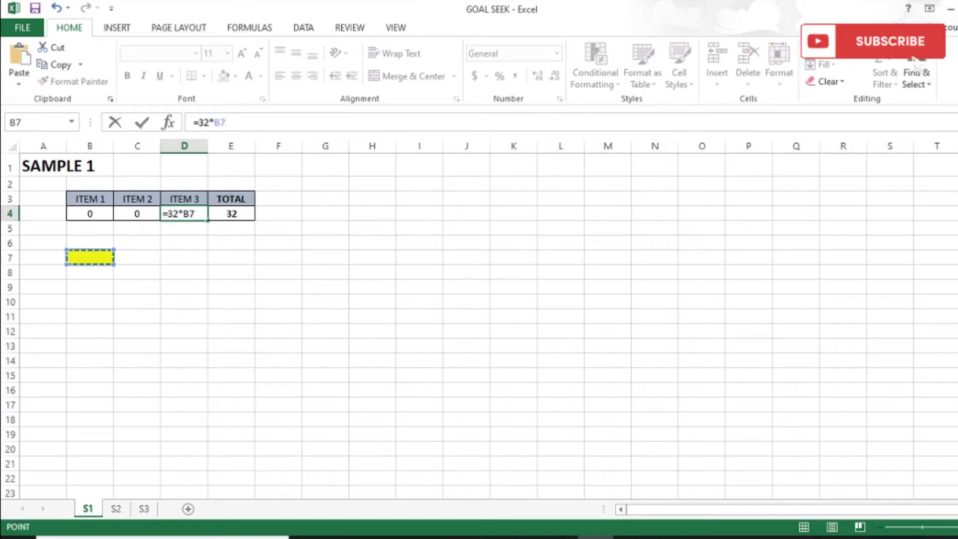
pyautogui.press('Return')
# - Run Goal Seek to set the TOTAL in E4 to 100 by changing the shared multiplier cell B7, and accept the solution
pyautogui.click(231, 213)
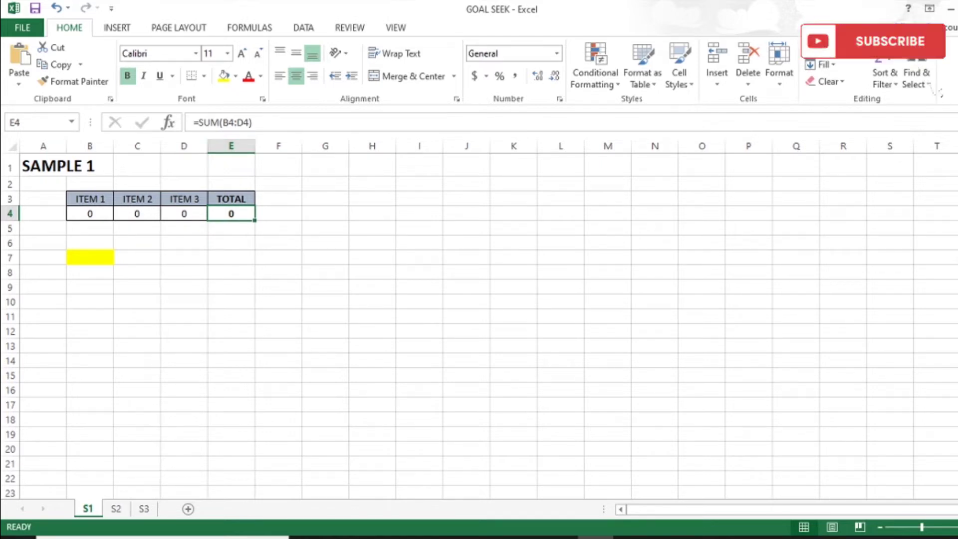
pyautogui.hotkey('alt', 't')
pyautogui.press('g')
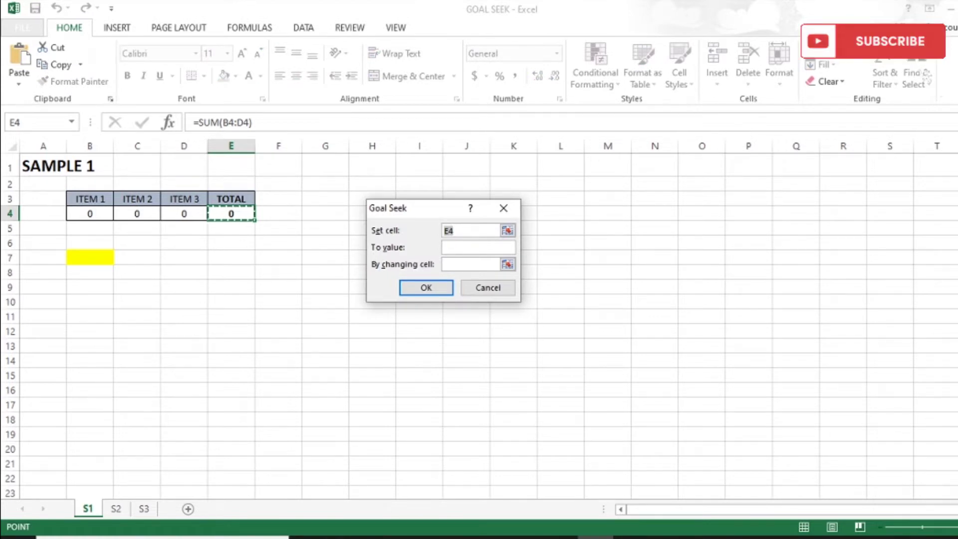
pyautogui.press('Tab')
pyautogui.write('100')
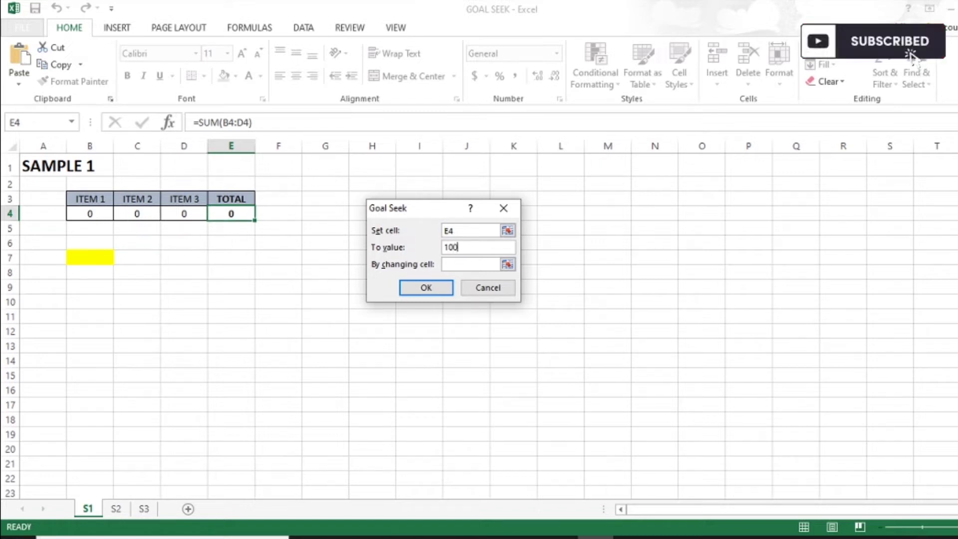
pyautogui.press('Tab')
pyautogui.click(90, 258)
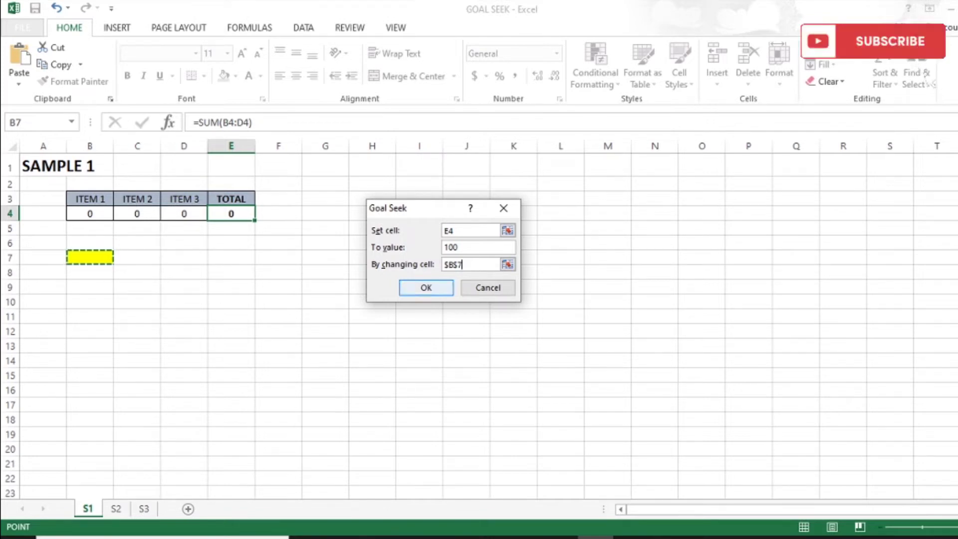
pyautogui.press('Return')
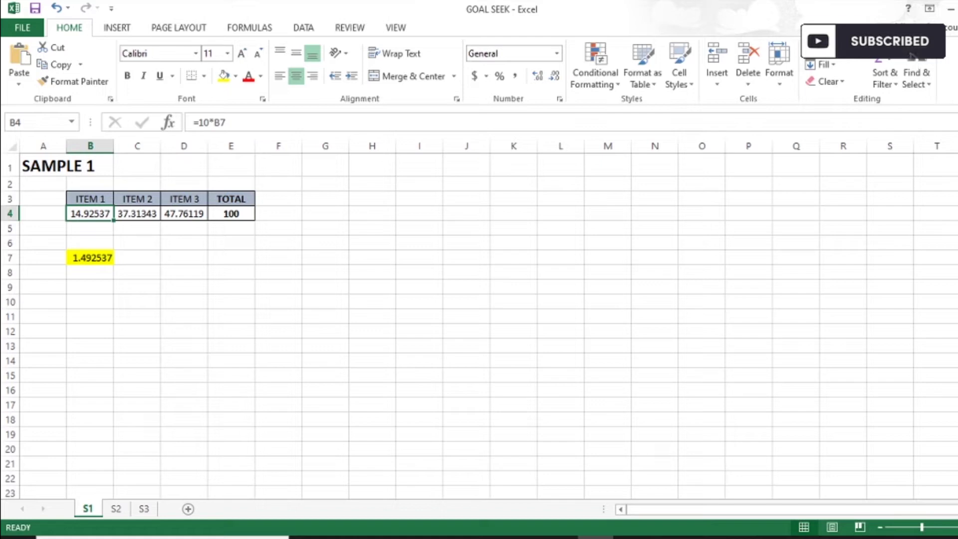
# - Examine the multiplier formulas behind the ITEM 1, ITEM 2 and ITEM 3 values in row 4
pyautogui.press('Right')
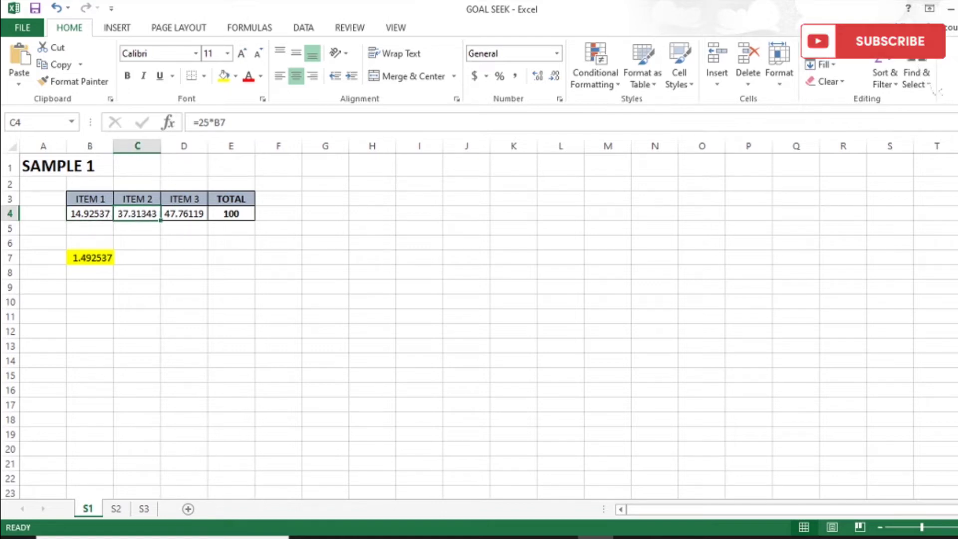
pyautogui.press('Left')
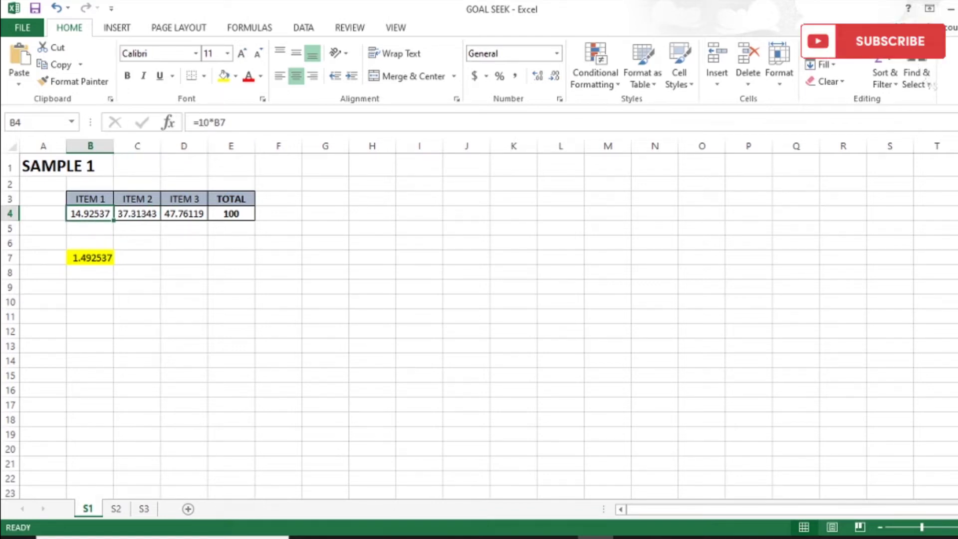
pyautogui.press('Right')
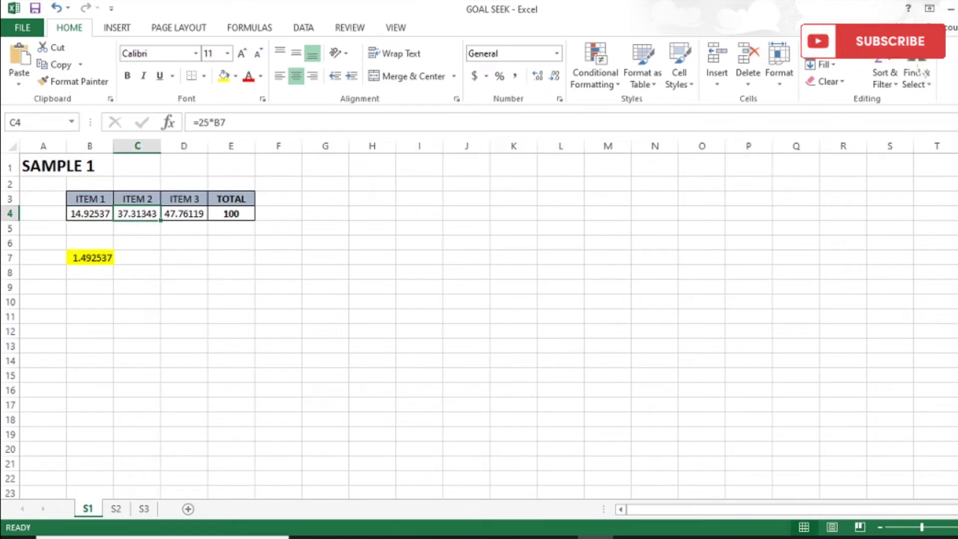
pyautogui.press('Right')
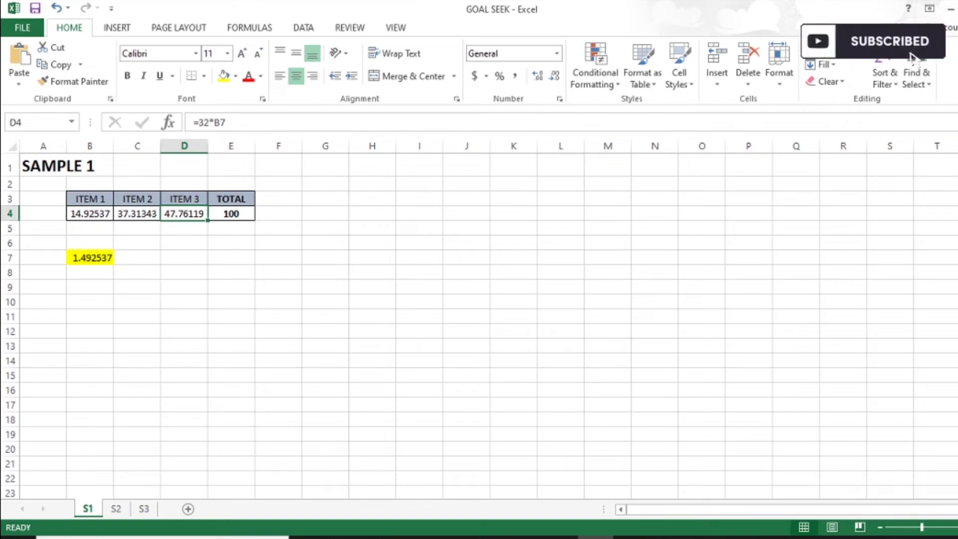
pyautogui.press('Left')
pyautogui.press('Left')
pyautogui.press('Right')
pyautogui.press('Right')
pyautogui.press('F2')
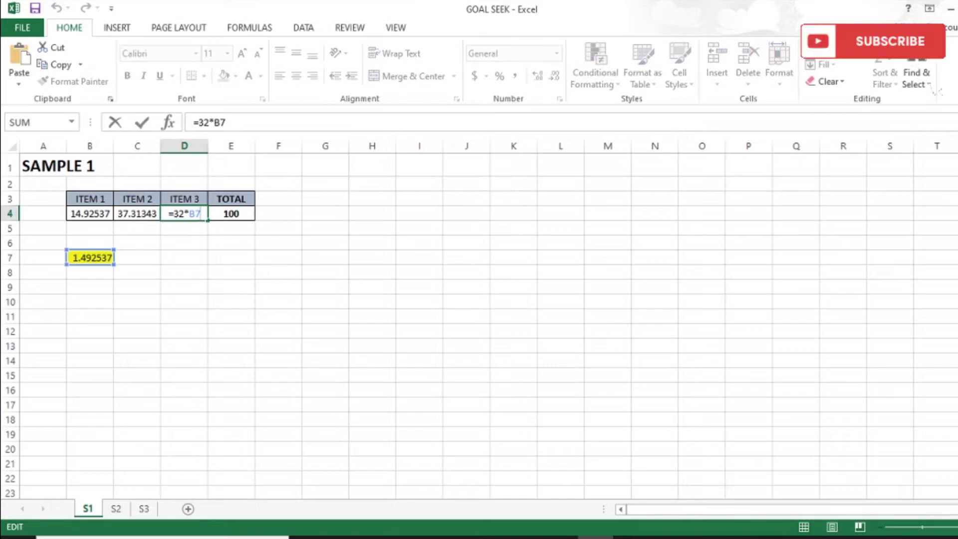
pyautogui.press('Tab')
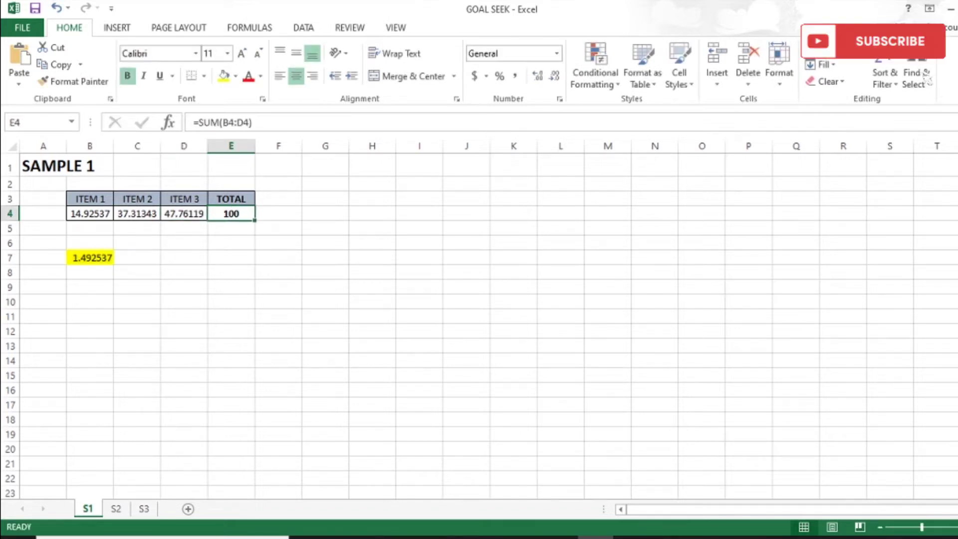
# - Compare the SAMPLE 1 item values and TOTAL on sheet S1 with the table on sheet S2, and return to S2
pyautogui.hotkey('ctrl', 'pagedown')
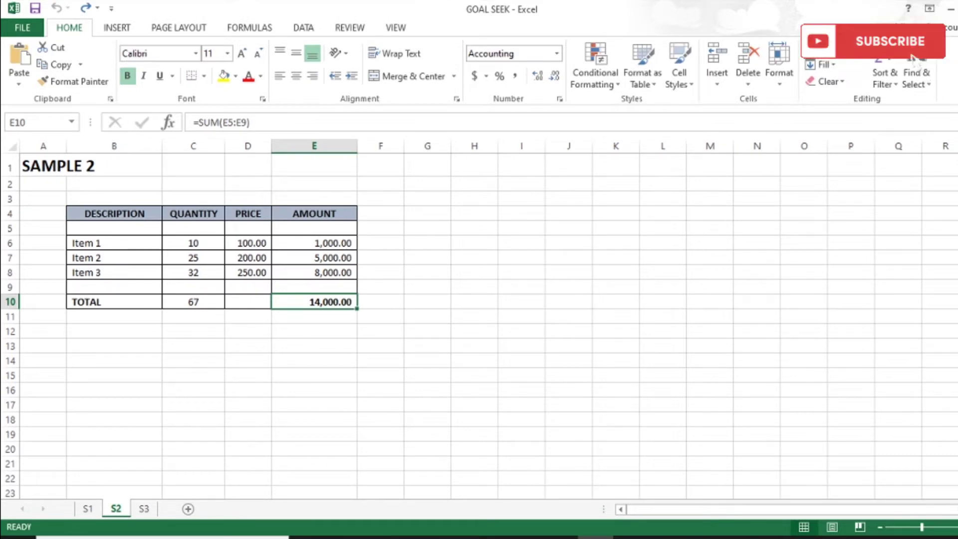
pyautogui.hotkey('ctrl', 'pageup')
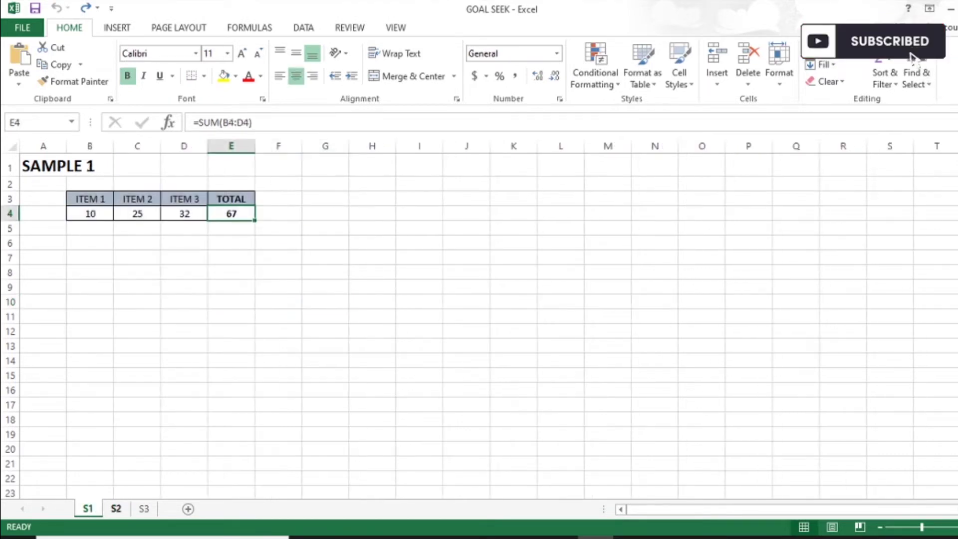
pyautogui.press('Left')
pyautogui.press('Left')
pyautogui.press('Left')
pyautogui.press('Right')
pyautogui.press('Right')
pyautogui.press('Right')
pyautogui.hotkey('ctrl', 'pagedown')
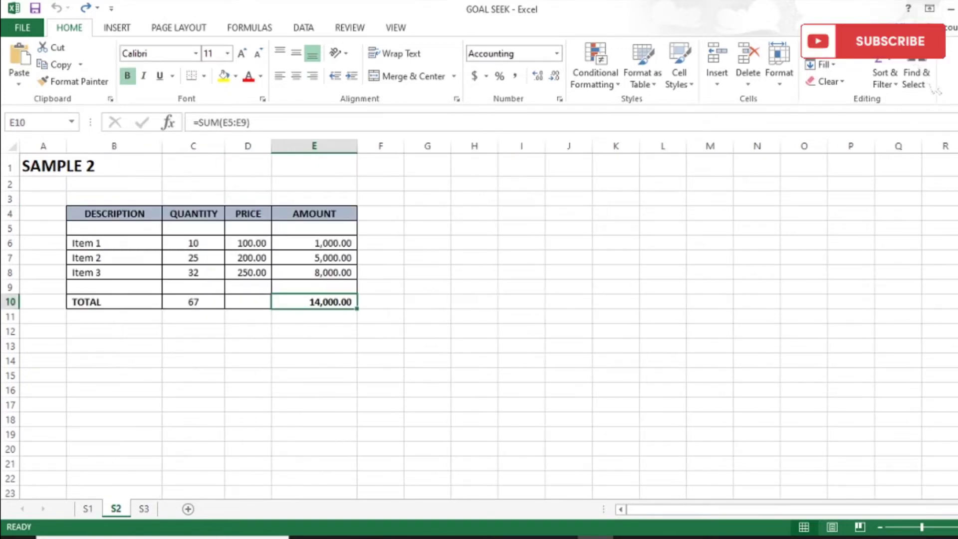
# - Review the QUANTITY, PRICE and AMOUNT columns and the TOTAL row of the SAMPLE 2 table
pyautogui.moveTo(194, 214); pyautogui.dragTo(193, 302)
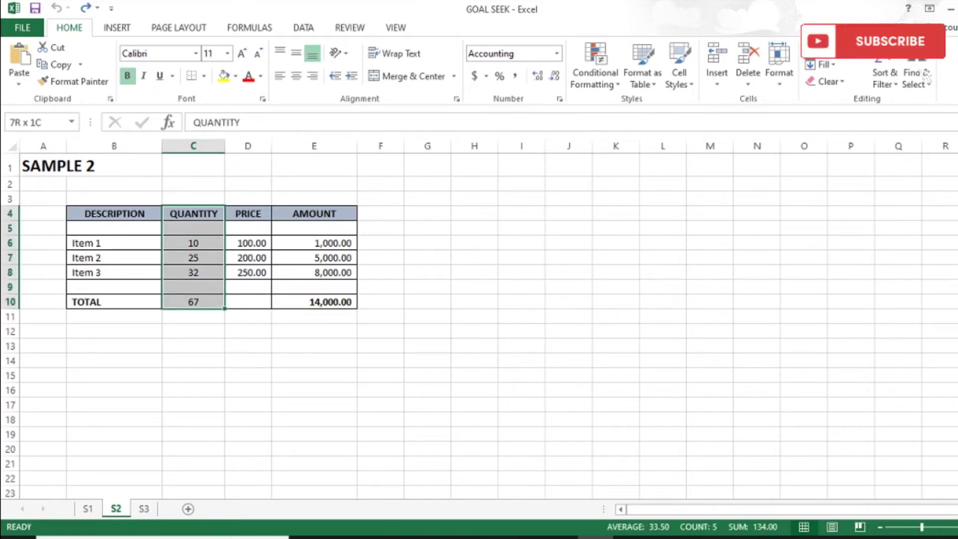
pyautogui.moveTo(249, 213); pyautogui.dragTo(248, 302)
pyautogui.click(314, 243)
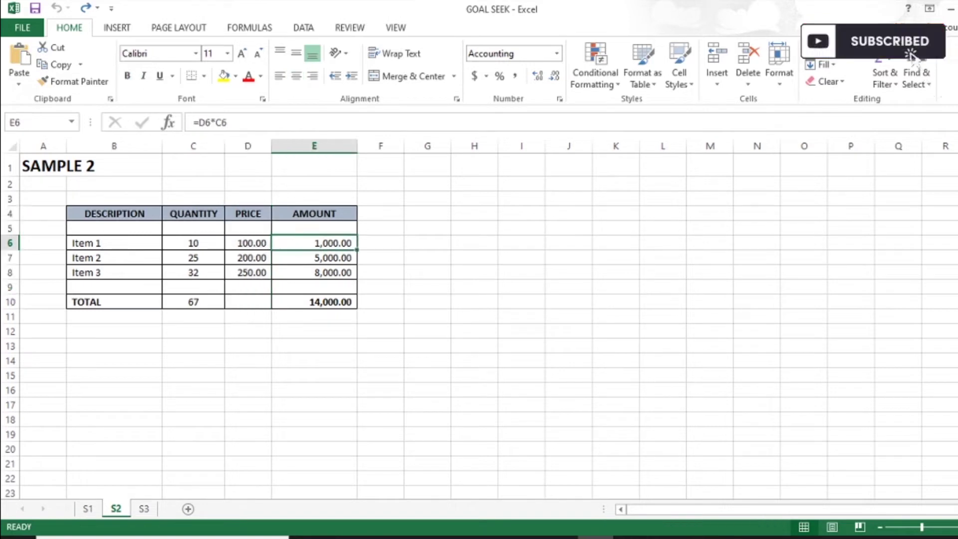
pyautogui.moveTo(314, 243); pyautogui.dragTo(314, 272)
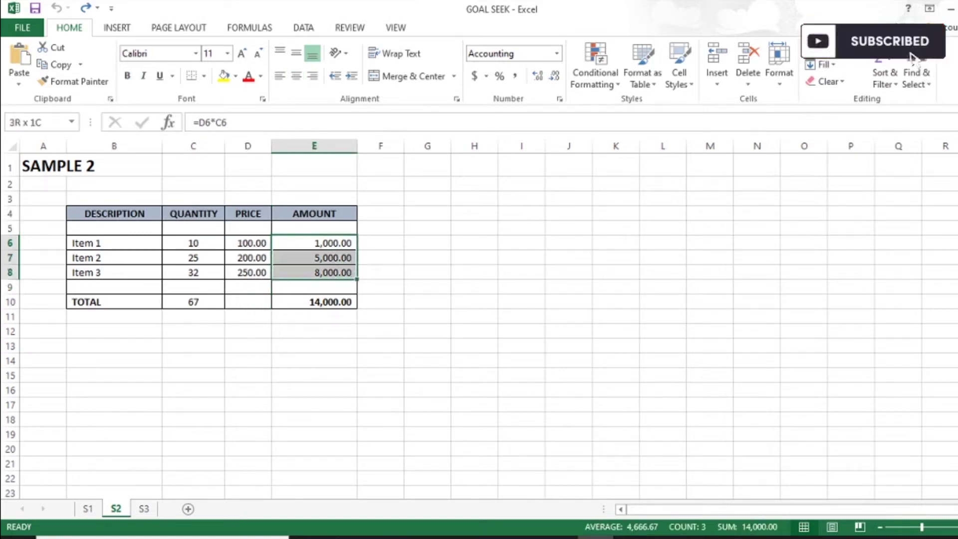
pyautogui.click(115, 302)
pyautogui.click(315, 302)
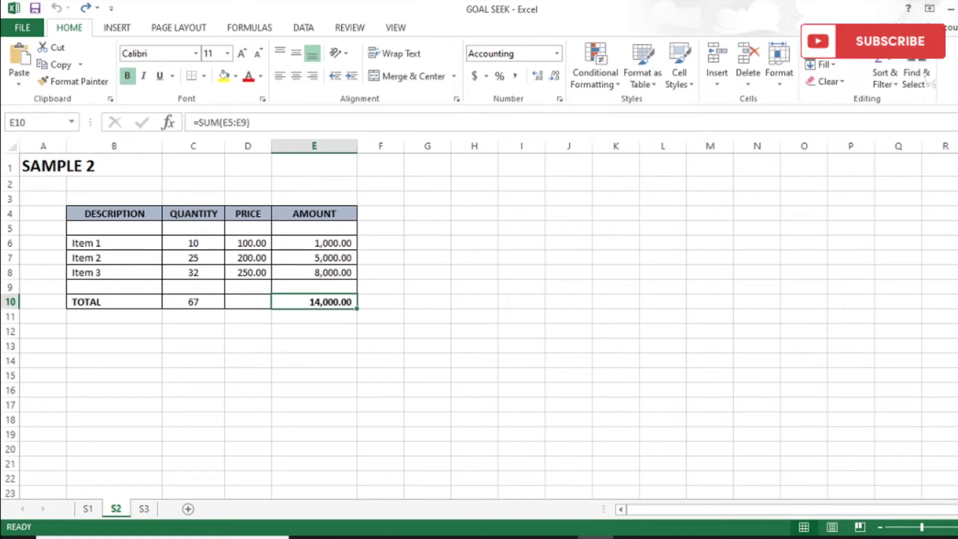
pyautogui.press('Left')
pyautogui.press('Left')
pyautogui.press('Left')
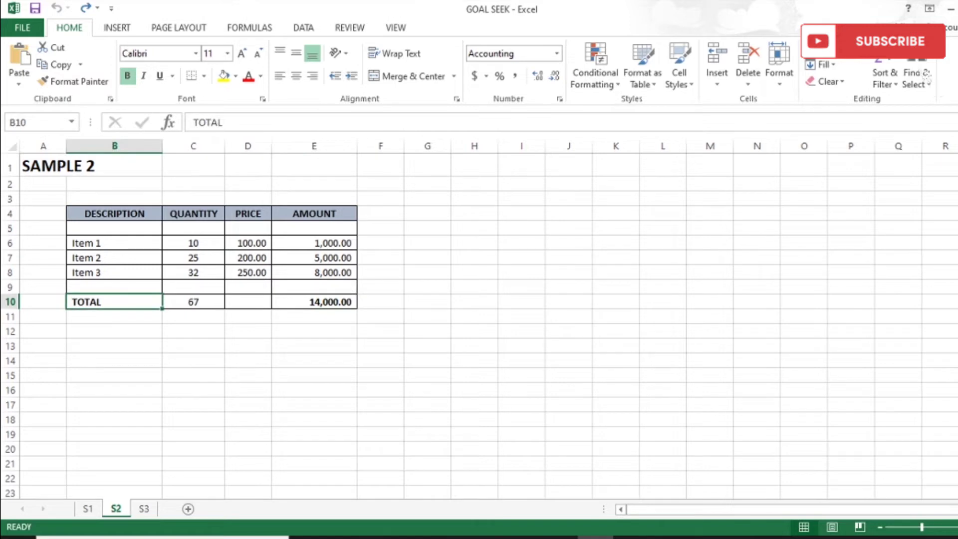
pyautogui.press('Right')
pyautogui.press('Right')
pyautogui.press('Right')
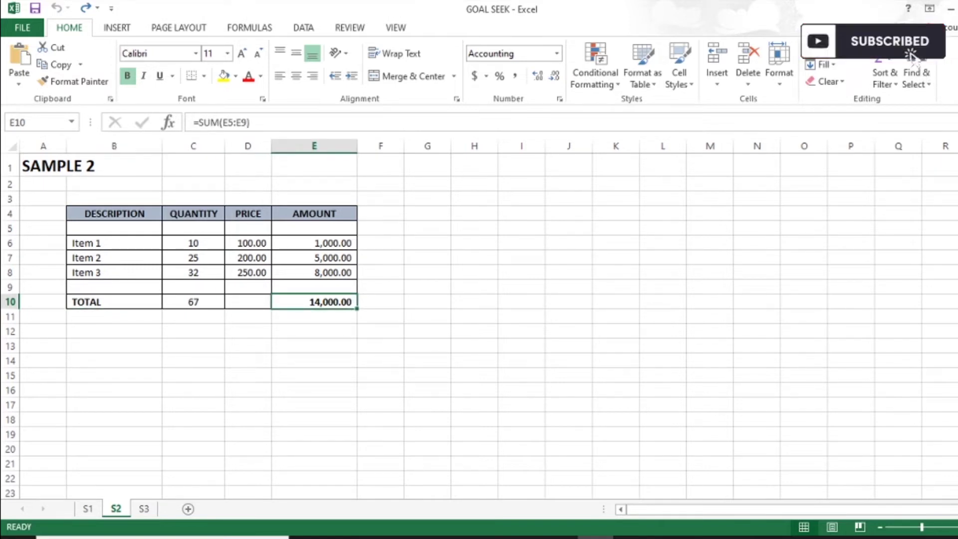
# - Enter the target amount 27000 in F10 beside the TOTAL, format it with the comma style, and return to E10
pyautogui.press('Right')
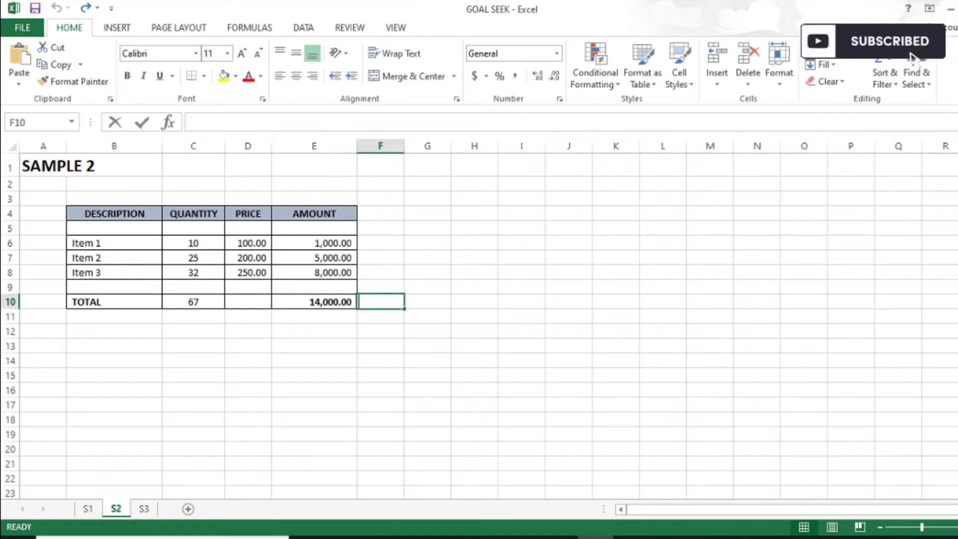
pyautogui.write('27000')
pyautogui.hotkey('ctrl', 'Return')
pyautogui.hotkey('alt', 'h')
pyautogui.press('k')
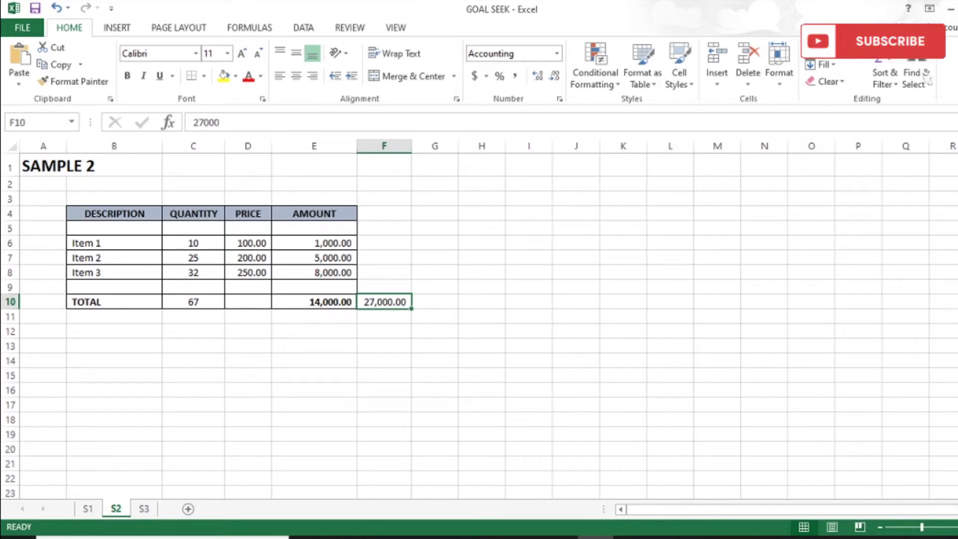
pyautogui.press('Left')
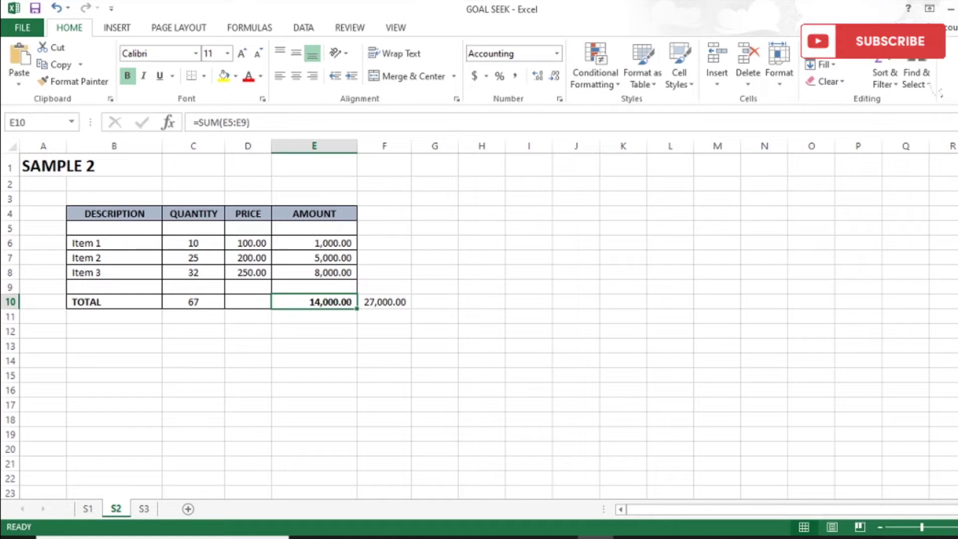
# - Examine the individual prices of Item 1, Item 2 and Item 3 in D6:D8
pyautogui.click(249, 243)
pyautogui.click(248, 258)
pyautogui.click(248, 243)
pyautogui.click(248, 258)
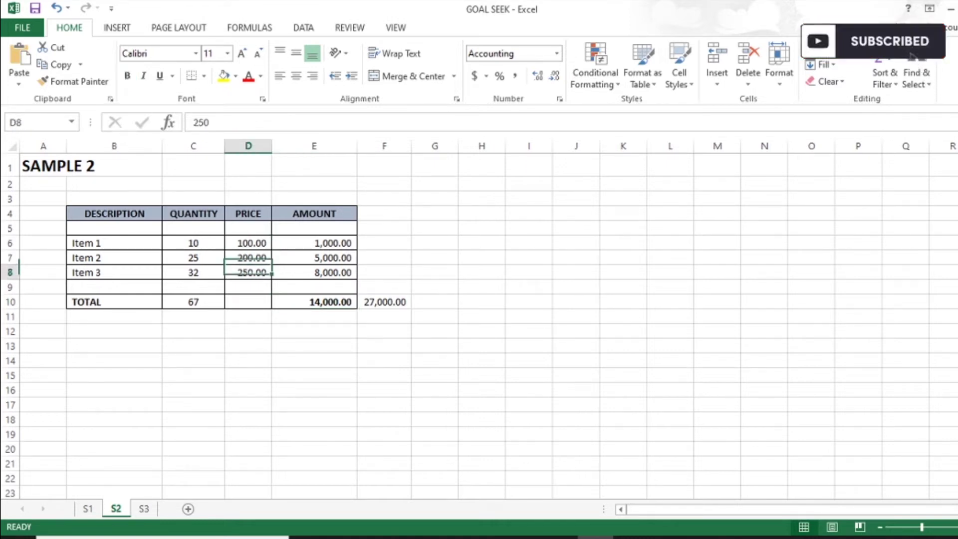
pyautogui.click(248, 273)
pyautogui.click(248, 243)
pyautogui.click(248, 258)
pyautogui.click(248, 272)
pyautogui.click(248, 243)
pyautogui.click(248, 258)
pyautogui.click(248, 272)
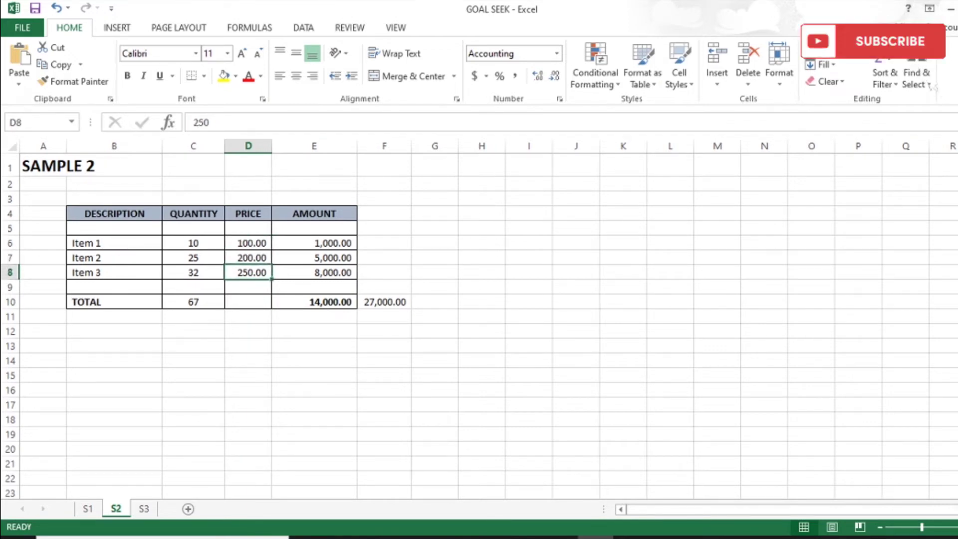
pyautogui.click(248, 243)
pyautogui.moveTo(249, 243); pyautogui.dragTo(248, 273)
# - Inspect the QUANTITY cells C6:C8 and the AMOUNT cells E6:E8 to see which formulas they contain
pyautogui.click(193, 273)
pyautogui.click(193, 243)
pyautogui.click(193, 258)
pyautogui.click(193, 272)
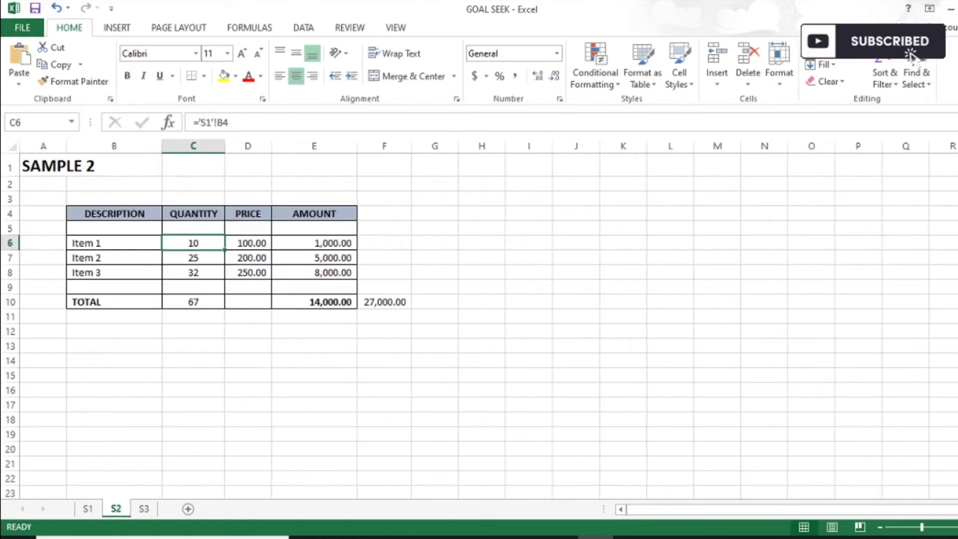
pyautogui.click(314, 243)
pyautogui.click(314, 258)
pyautogui.click(314, 273)
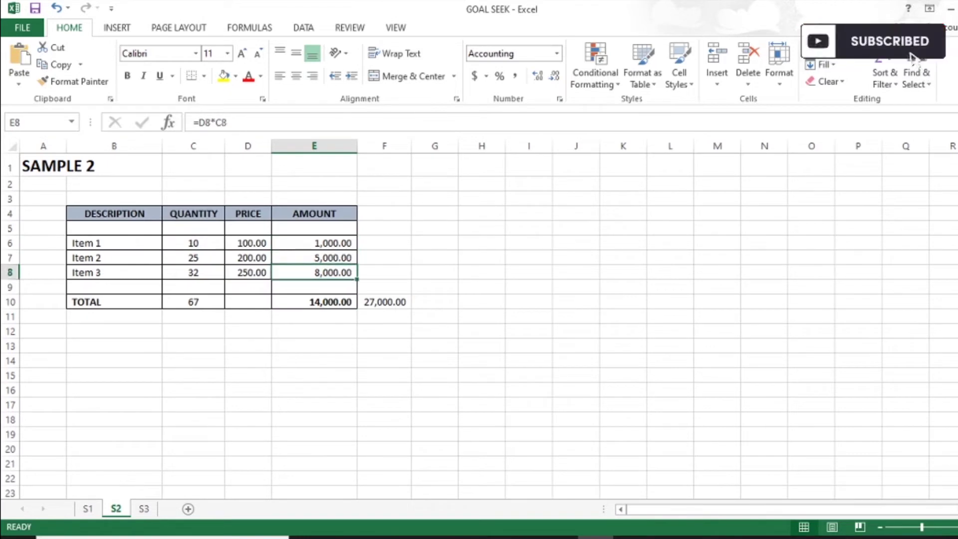
# - Inspect the TOTAL formulas in E10 and C10, and recheck the prices in D6:D8 down to Item 3
pyautogui.doubleClick(314, 302)
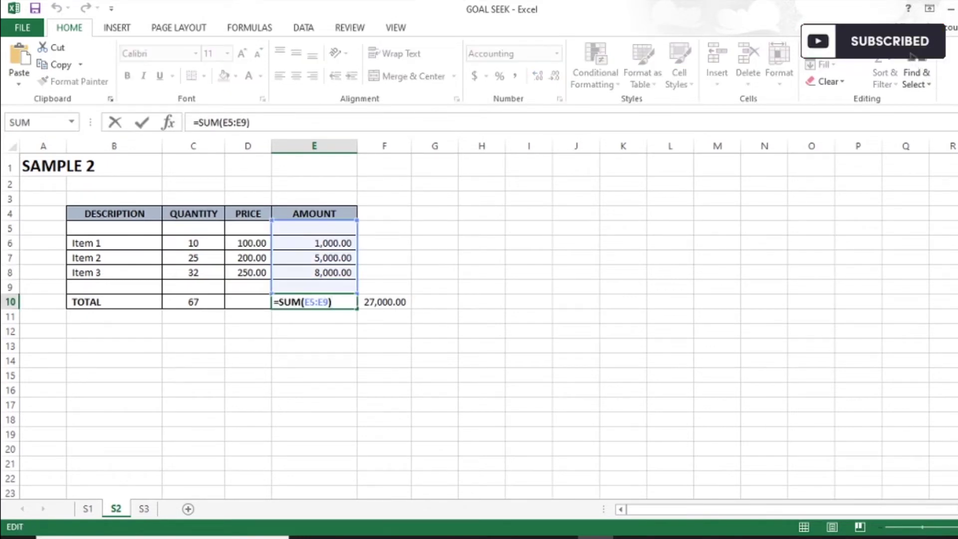
pyautogui.hotkey('ctrl', 'Return')
pyautogui.click(193, 302)
pyautogui.doubleClick(193, 302)
pyautogui.click(314, 302)
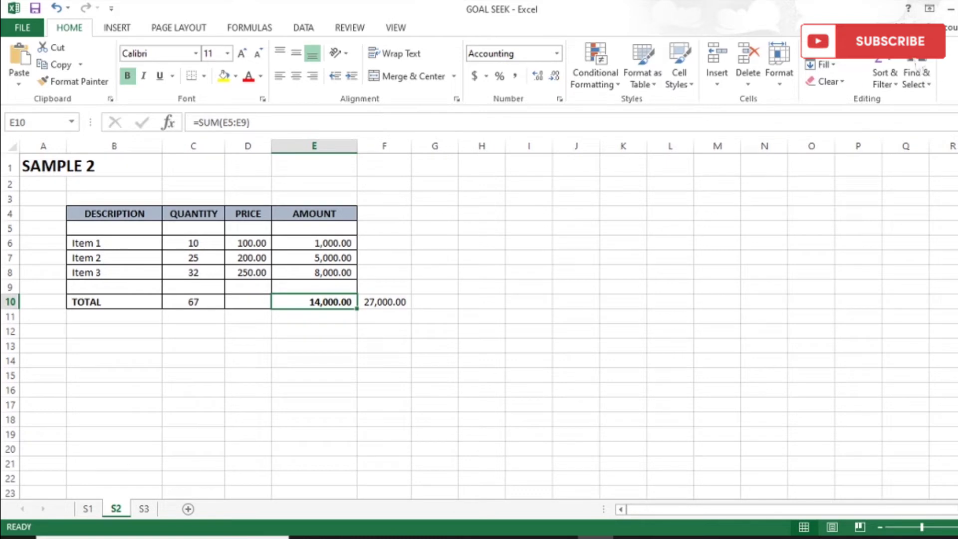
pyautogui.moveTo(248, 243); pyautogui.dragTo(252, 272)
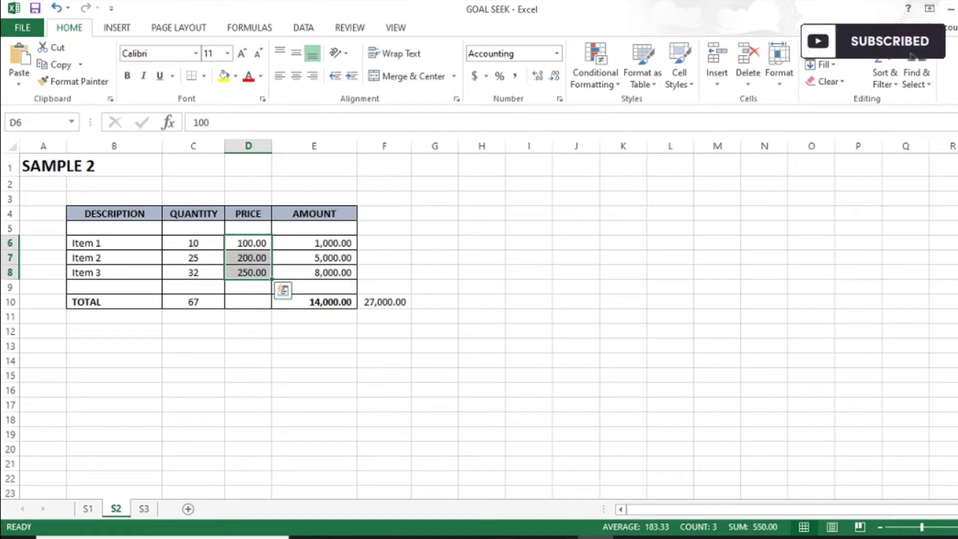
pyautogui.click(314, 302)
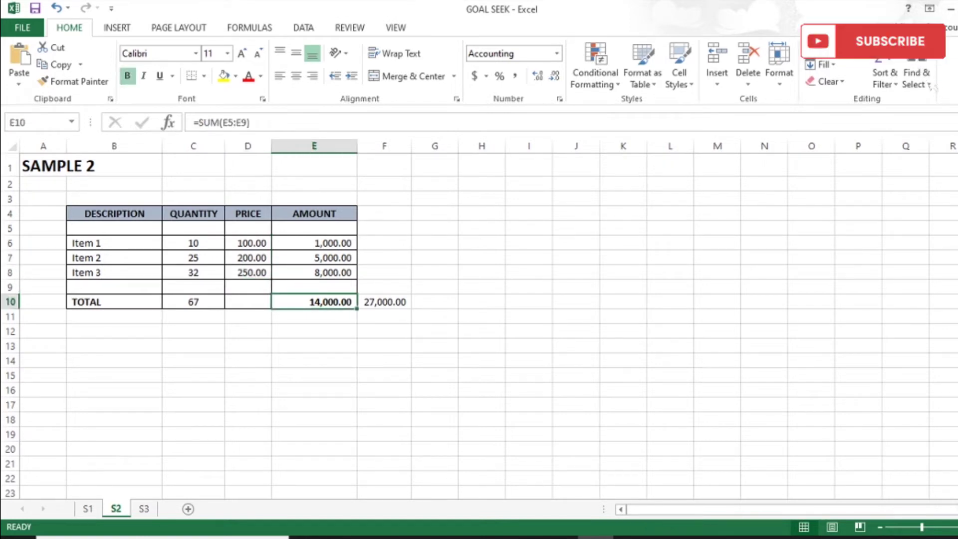
pyautogui.click(248, 273)
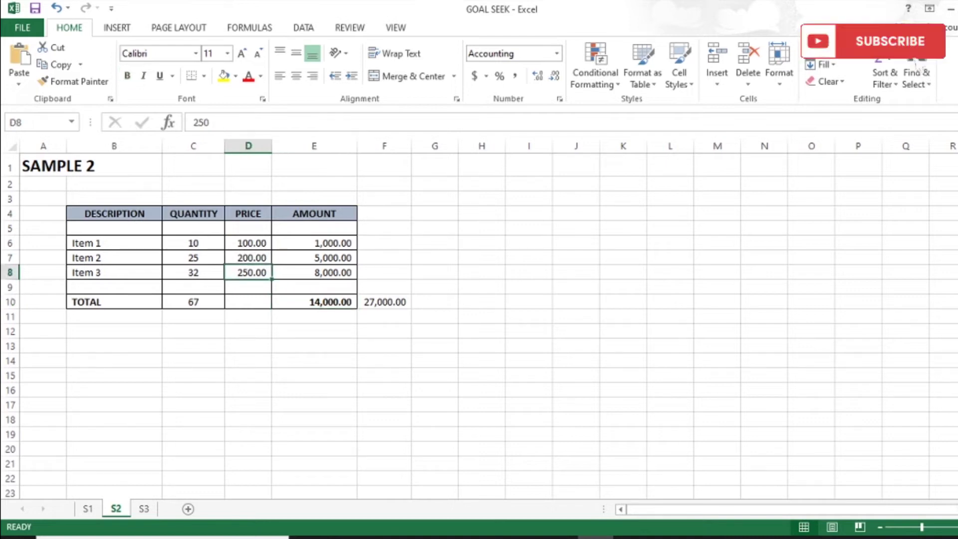
# - Start Goal Seek on the TOTAL amount in E10 and place its dialog clear of the table
pyautogui.press('Down')
pyautogui.press('Down')
pyautogui.press('Right')
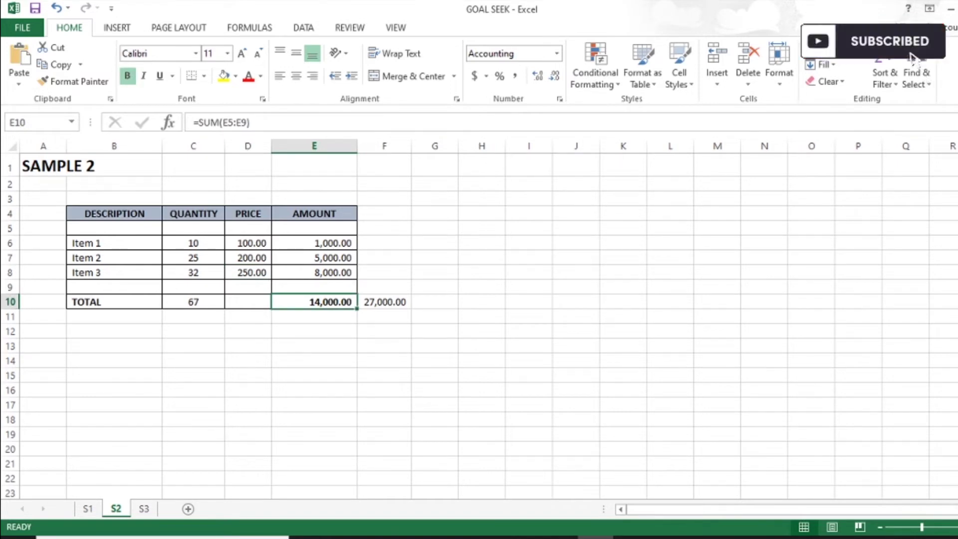
pyautogui.hotkey('alt', 'a')
pyautogui.press('w')
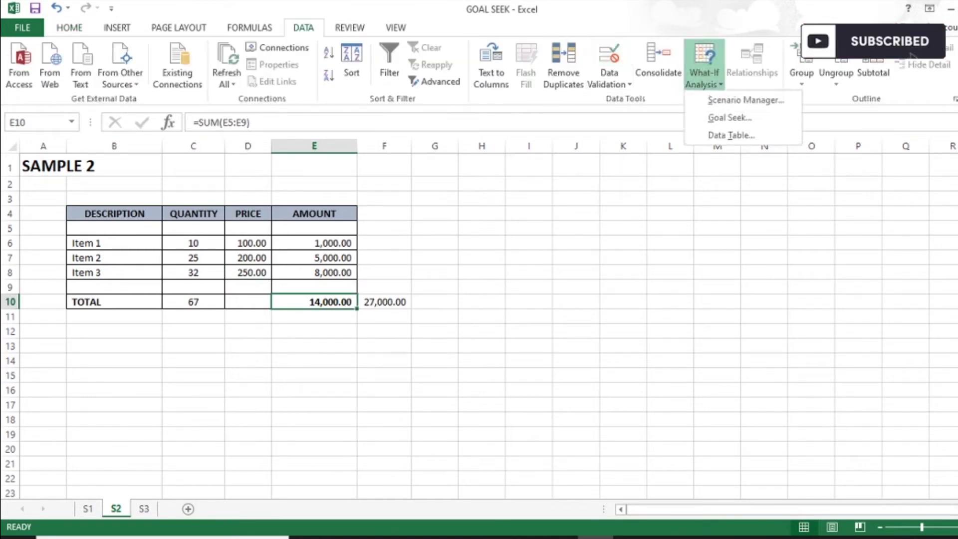
pyautogui.press('Down')
pyautogui.press('Down')
pyautogui.press('Return')
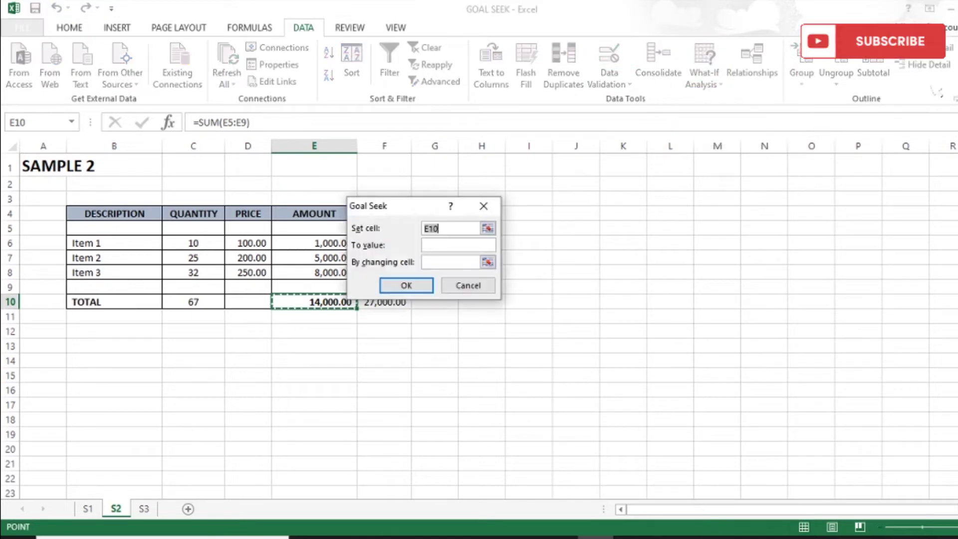
pyautogui.moveTo(427, 202); pyautogui.dragTo(442, 195)
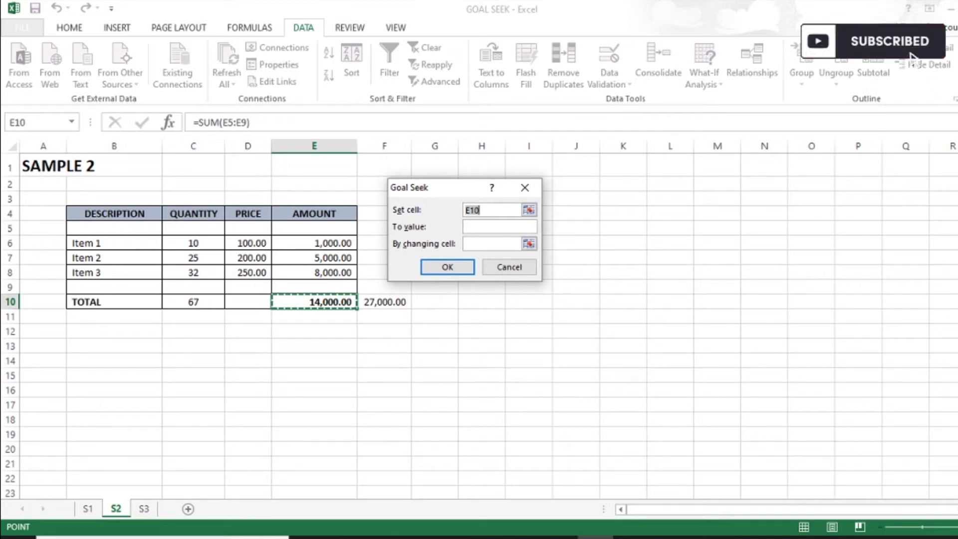
# - Set the Goal Seek target for E10 to 27000 by changing the Item 3 price in D8, and accept the solution
pyautogui.press('Tab')
pyautogui.write('2')
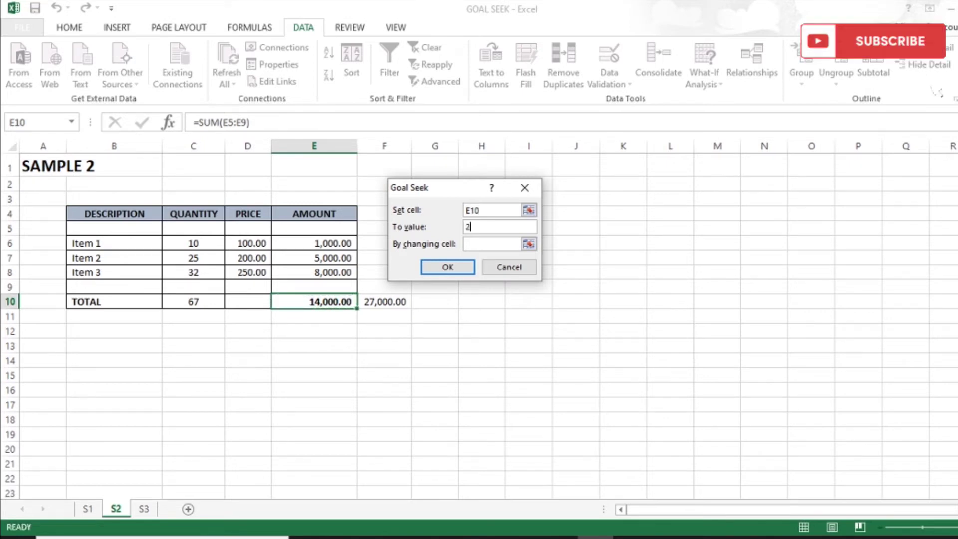
pyautogui.write('7000')
pyautogui.press('Tab')
pyautogui.click(248, 273)
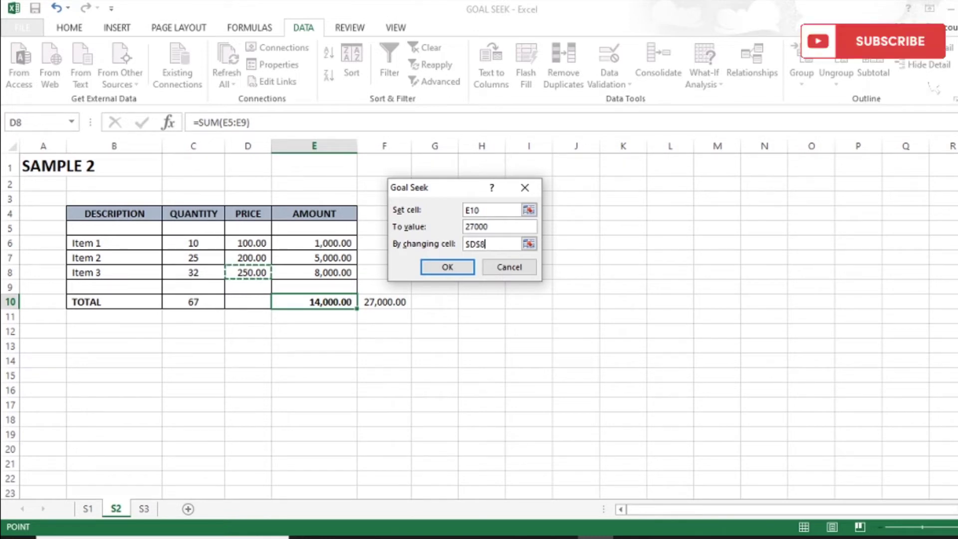
pyautogui.click(448, 268)
pyautogui.press('Return')
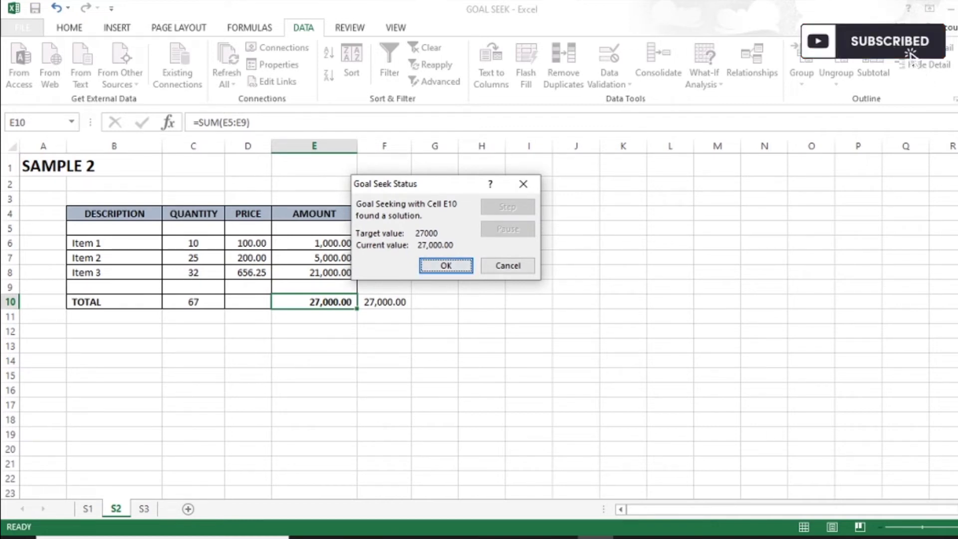
pyautogui.press('Return')
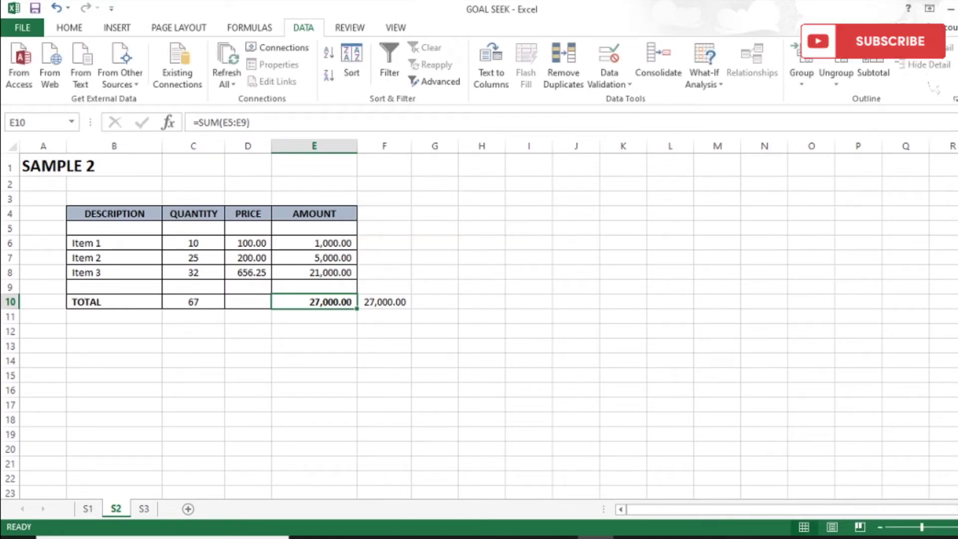
# - Undo the last Goal Seek change and inspect the Item 3 quantity in C8 along with its source sheet S1
pyautogui.hotkey('ctrl', 'z')
pyautogui.click(193, 273)
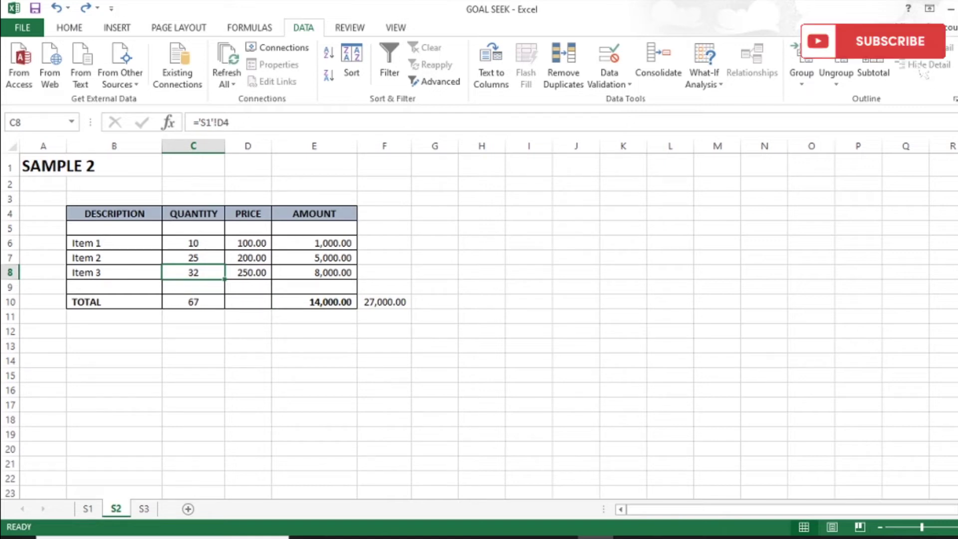
pyautogui.click(88, 509)
pyautogui.click(116, 509)
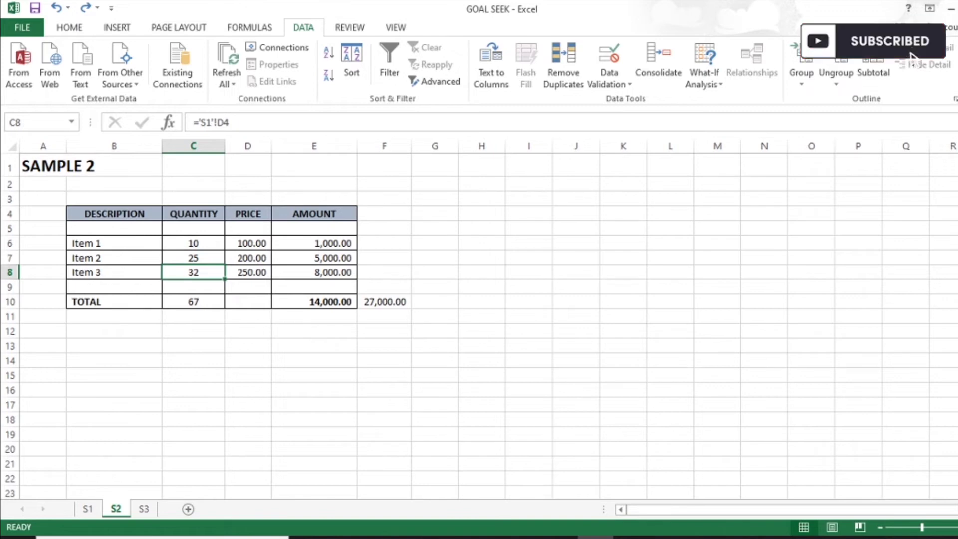
# - Try to Goal Seek E10 to 27000 by changing the Item 3 quantity in C8, and recheck its source sheet S1
pyautogui.click(315, 303)
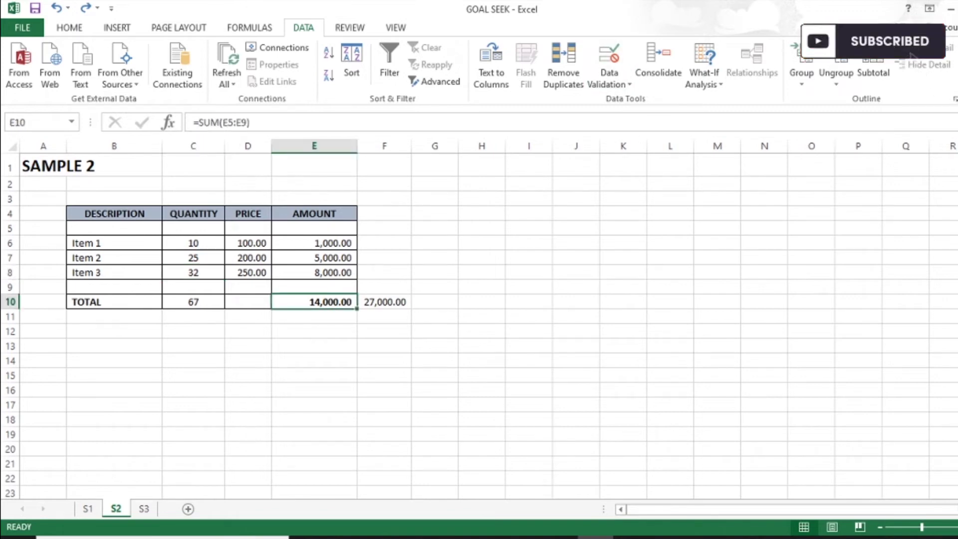
pyautogui.click(704, 73)
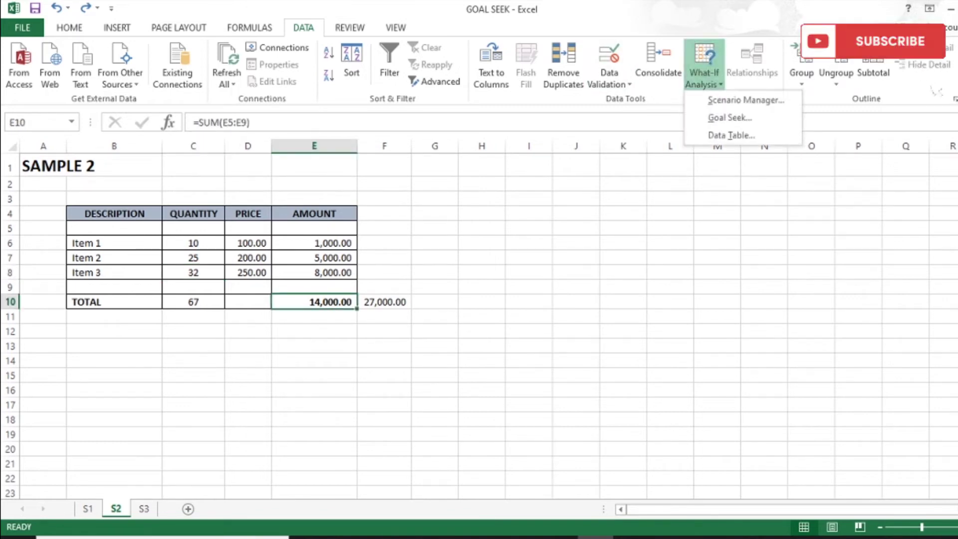
pyautogui.click(729, 118)
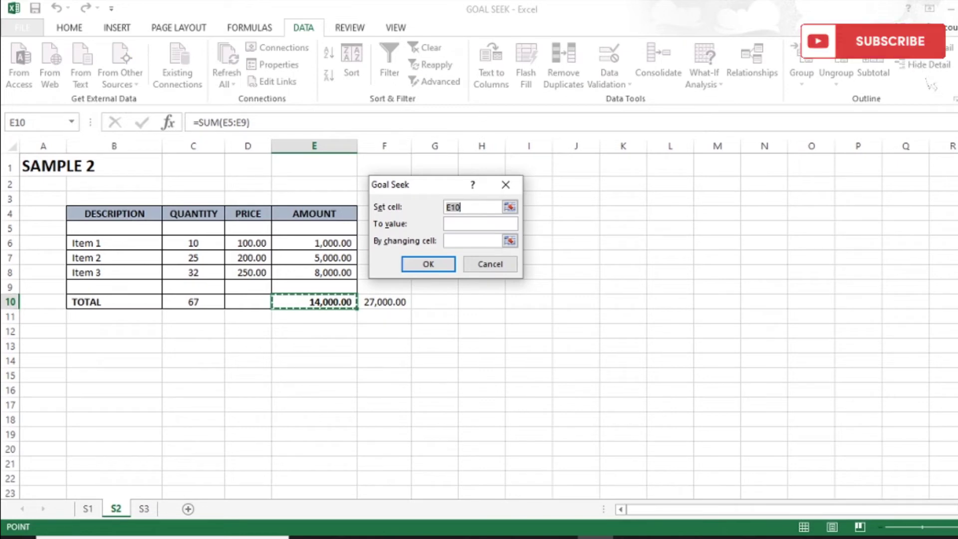
pyautogui.click(481, 224)
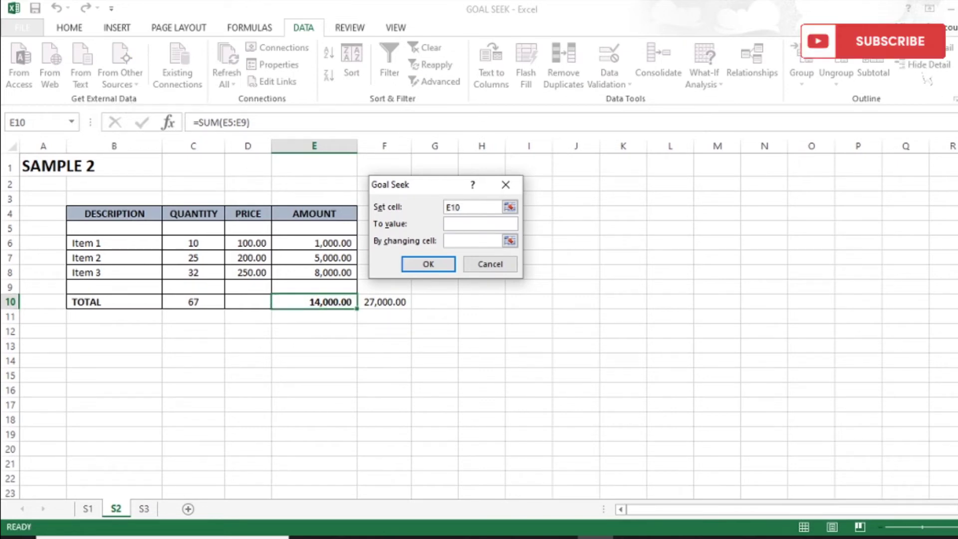
pyautogui.write('27000')
pyautogui.press('Tab')
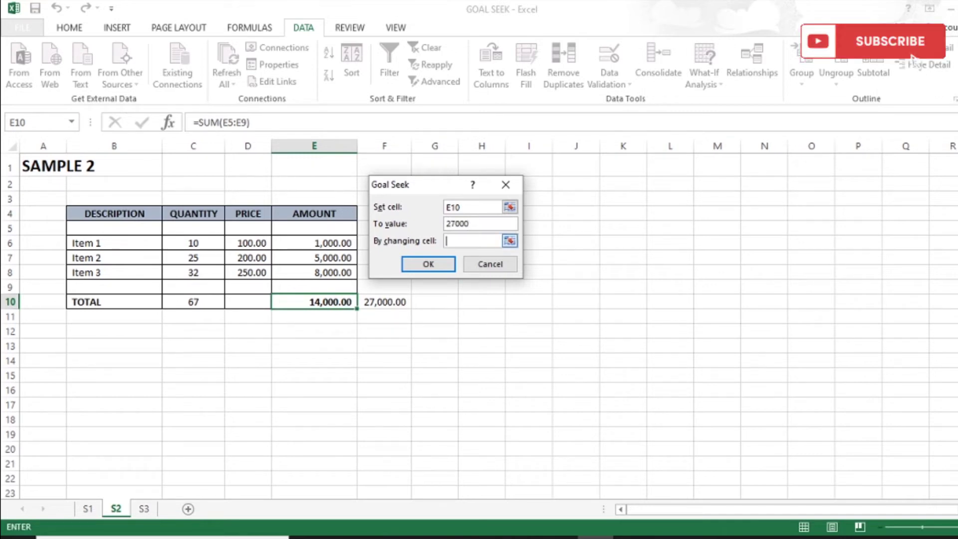
pyautogui.click(193, 272)
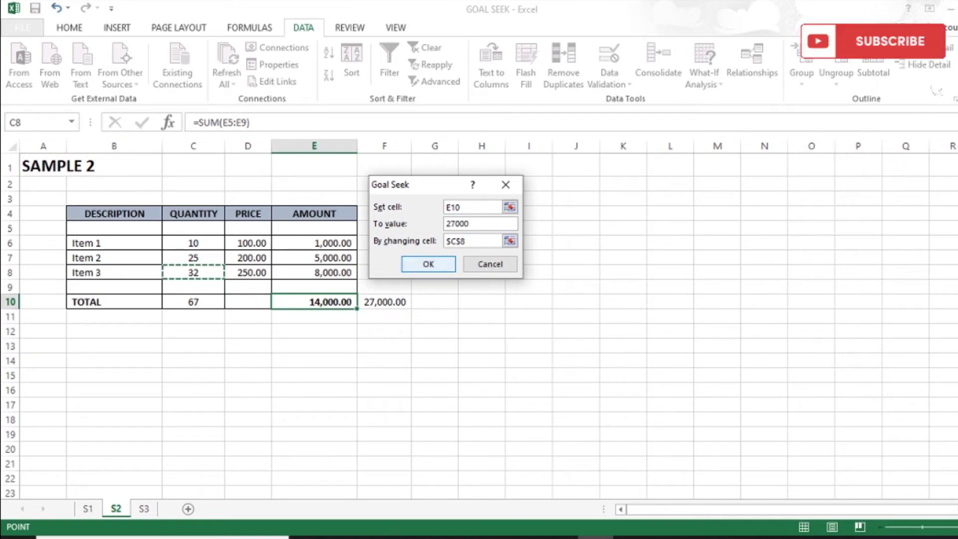
pyautogui.press('Return')
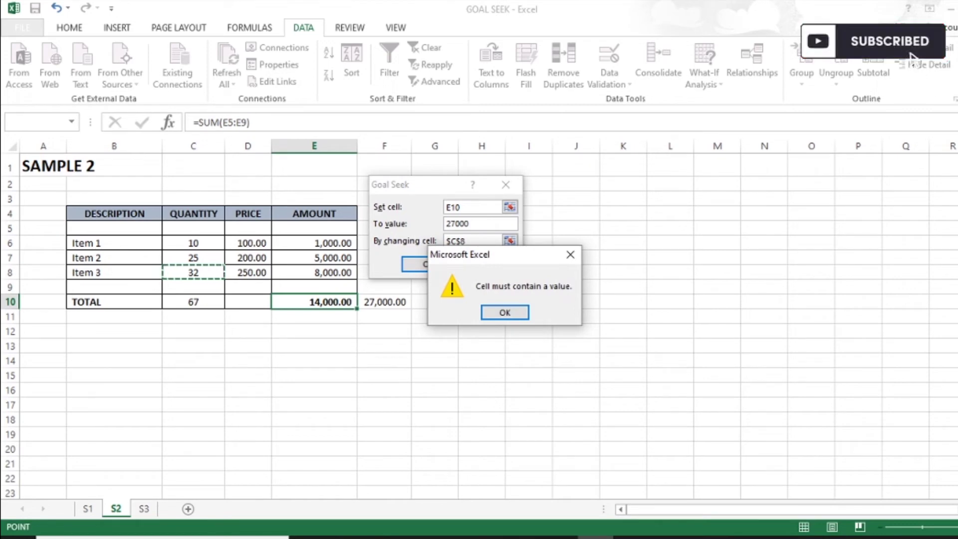
pyautogui.press('Return')
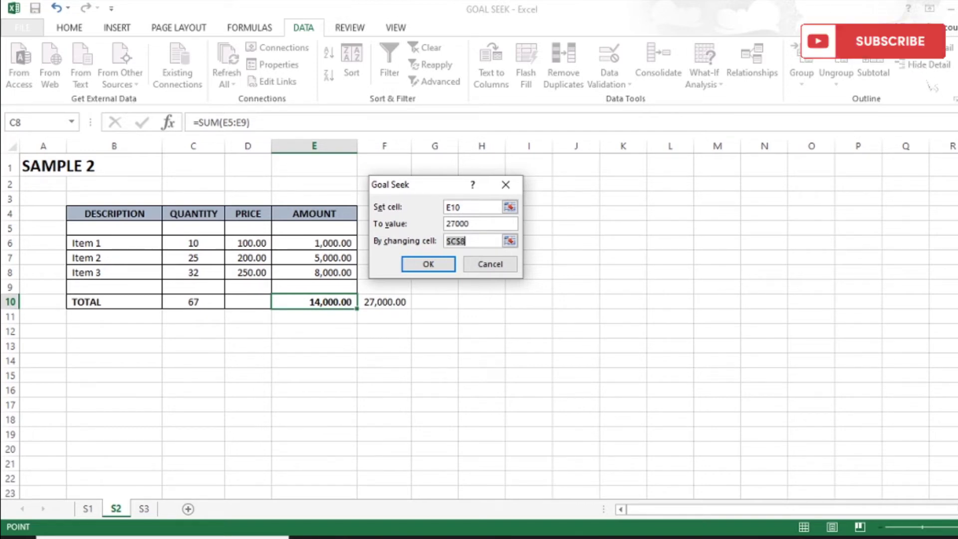
pyautogui.click(506, 184)
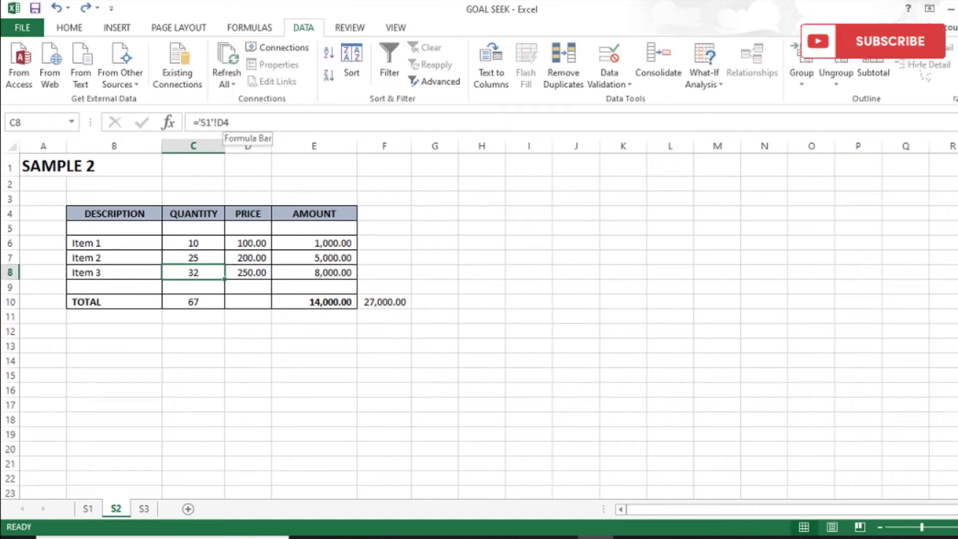
pyautogui.click(88, 509)
pyautogui.click(116, 509)
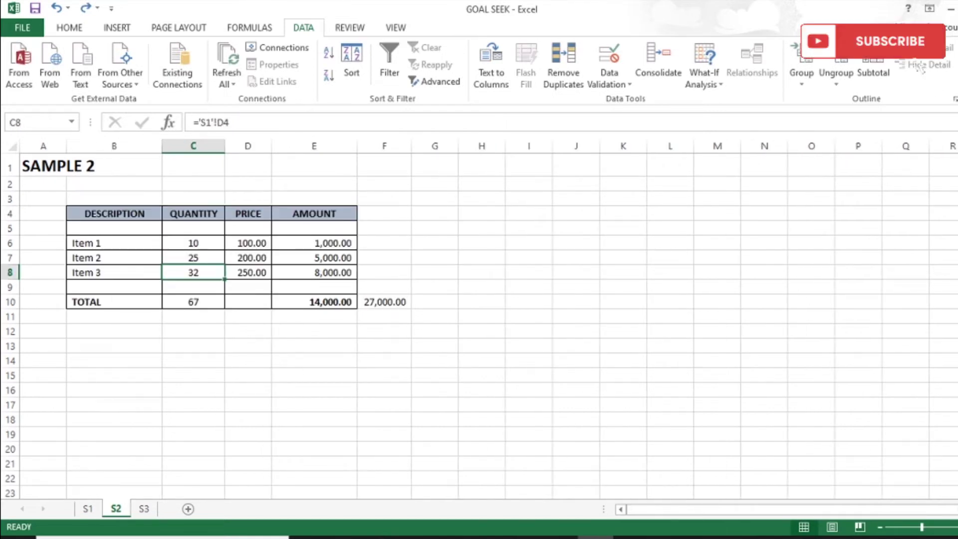
# - Try Goal Seek on E10 with a target of 27000, picking the changing cell from sheet S1
pyautogui.press('Down')
pyautogui.press('Down')
pyautogui.press('Right')
pyautogui.press('Right')
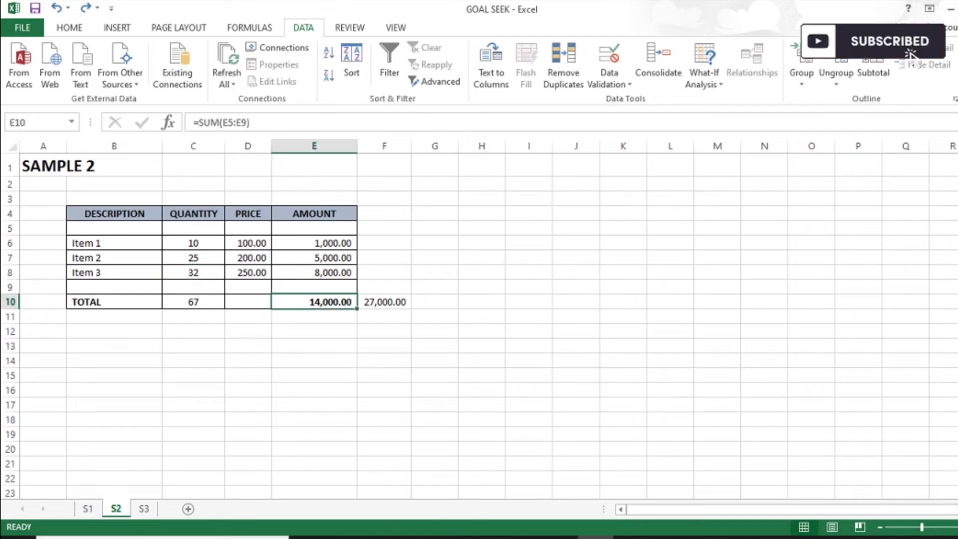
pyautogui.hotkey('alt', 't')
pyautogui.press('g')
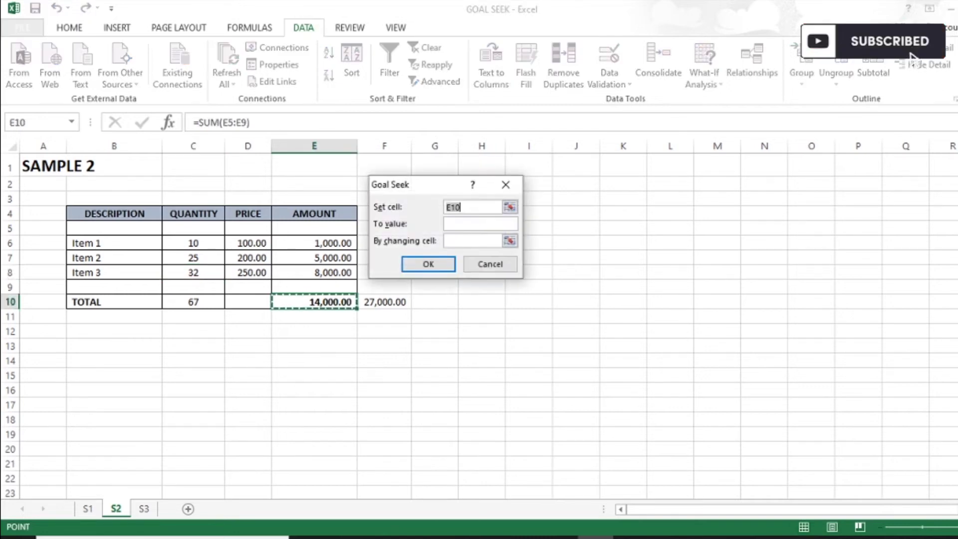
pyautogui.press('Tab')
pyautogui.write('27000')
pyautogui.press('Tab')
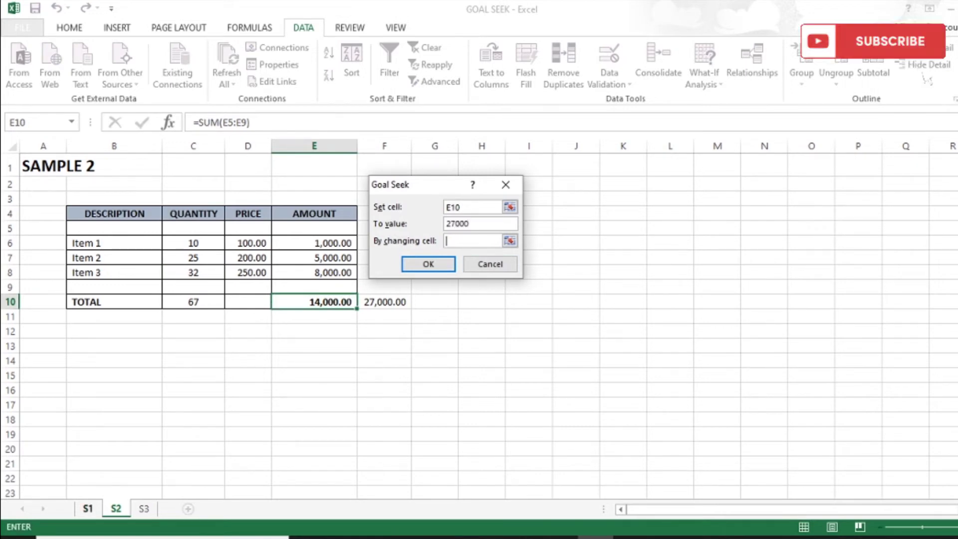
pyautogui.click(88, 508)
pyautogui.click(184, 213)
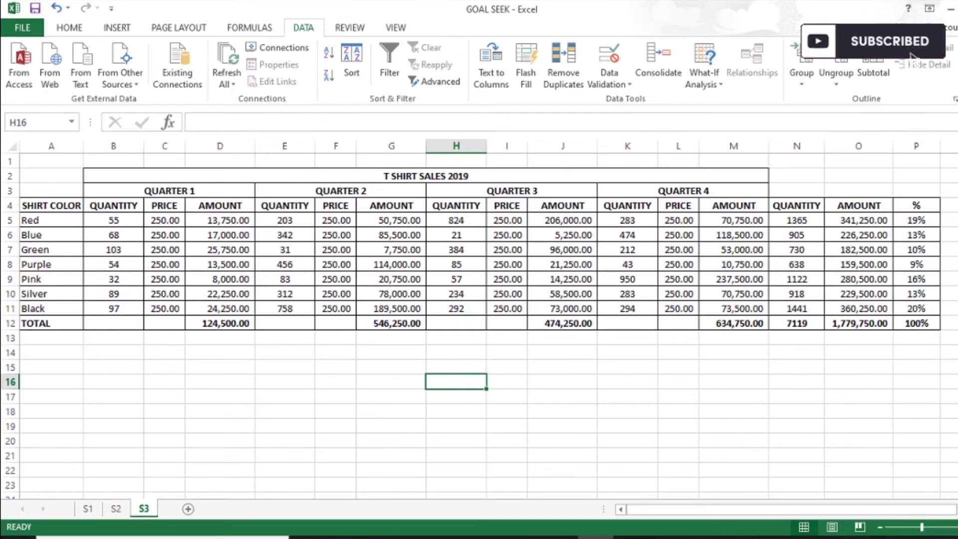
# - Examine the SHIRT COLOR heading and the listed colors from Red to Black in A4:A11 on sheet S3
pyautogui.click(51, 206)
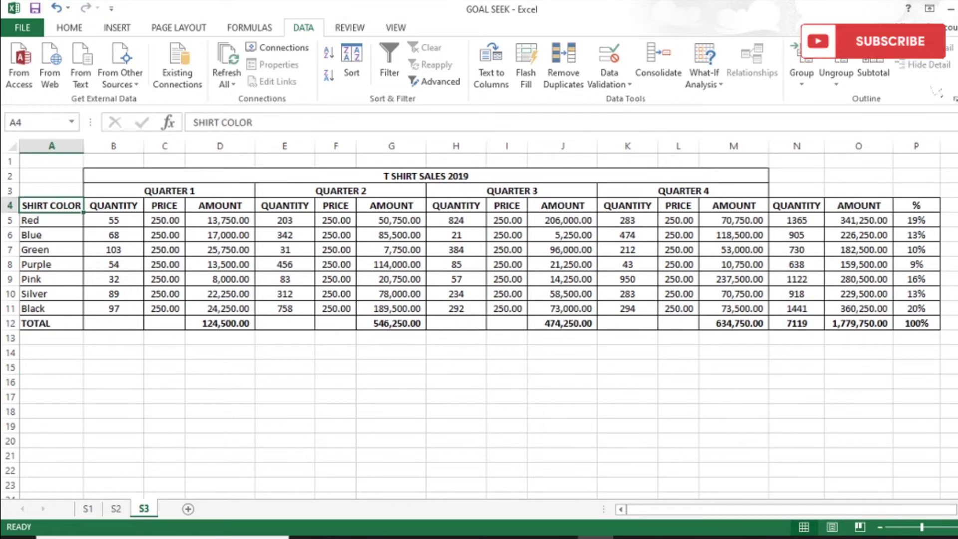
pyautogui.moveTo(51, 220); pyautogui.dragTo(52, 309)
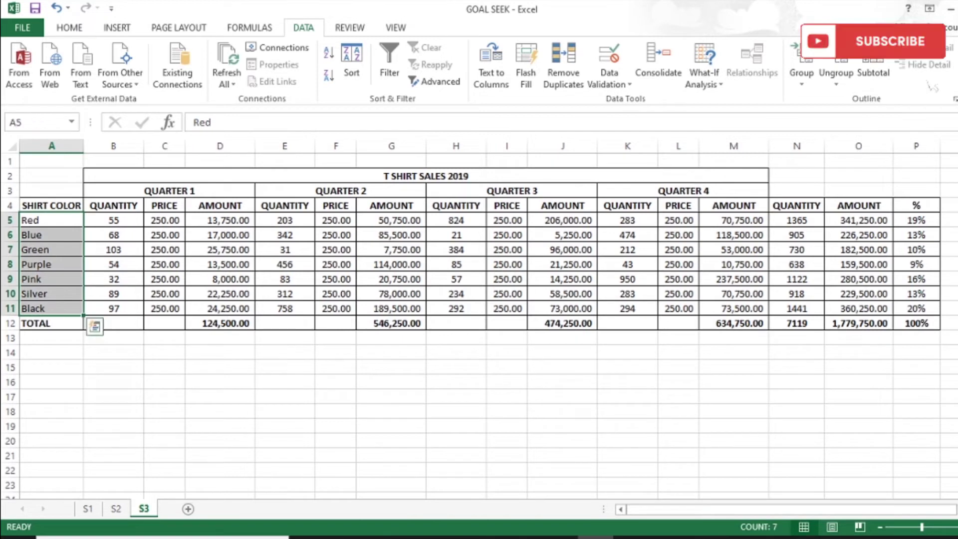
pyautogui.click(51, 220)
pyautogui.click(52, 249)
pyautogui.click(52, 264)
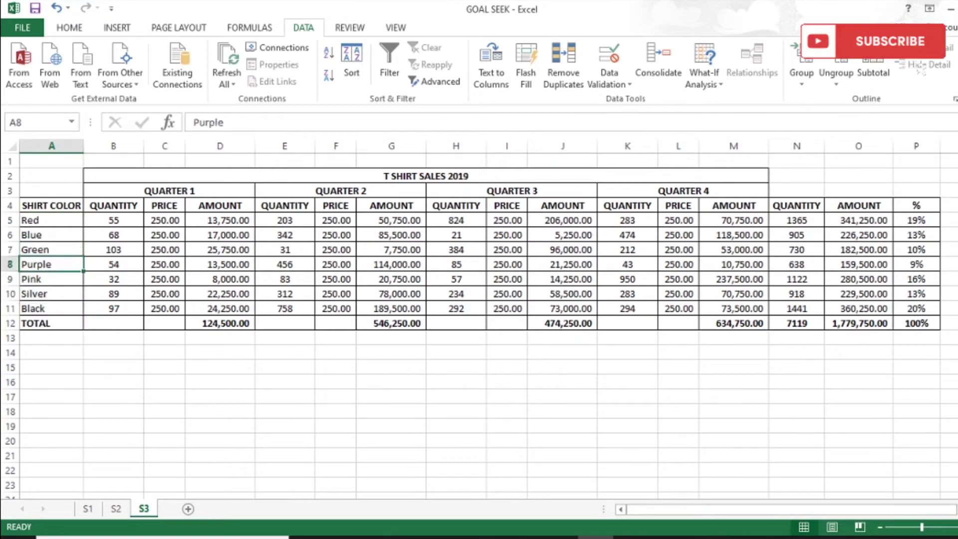
pyautogui.click(51, 279)
pyautogui.click(51, 294)
pyautogui.click(51, 309)
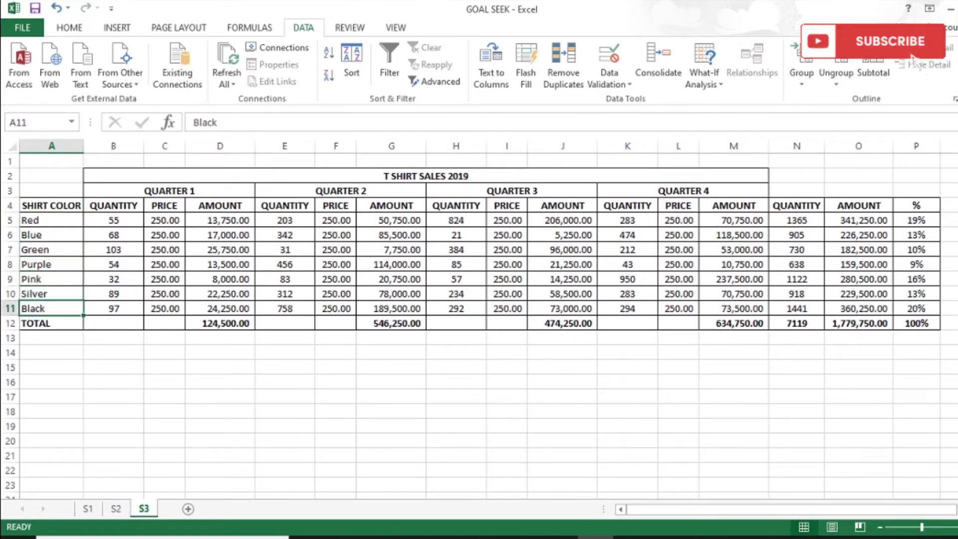
# - Review the T SHIRT SALES 2019 title and the QUARTER 1 to QUARTER 4 headings below it
pyautogui.click(426, 176)
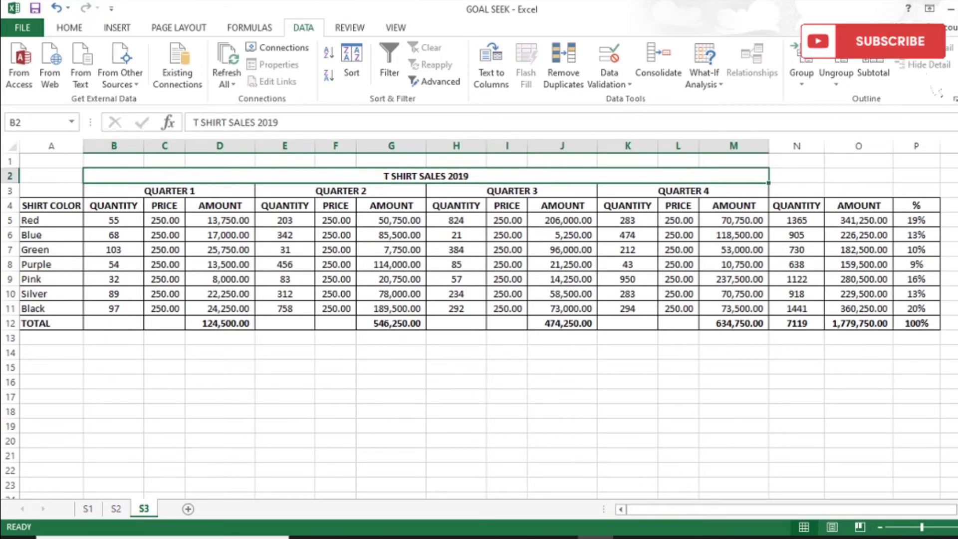
pyautogui.moveTo(169, 191); pyautogui.dragTo(684, 191)
pyautogui.click(170, 190)
pyautogui.press('Right')
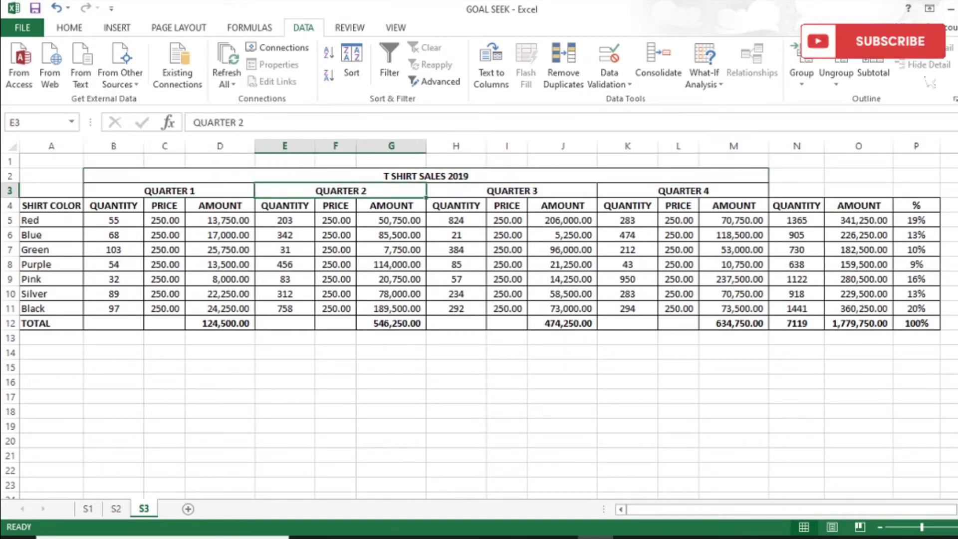
pyautogui.press('Right')
pyautogui.press('Right')
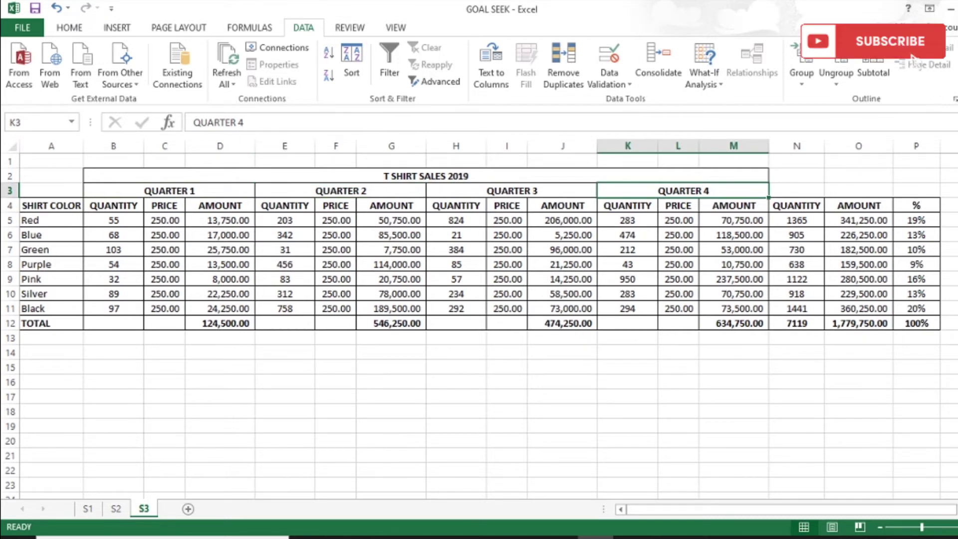
# - Inspect the QUANTITY, PRICE and AMOUNT headings, the TOTAL row 12, and the Quarter 1 total formula in D12
pyautogui.click(113, 206)
pyautogui.click(165, 205)
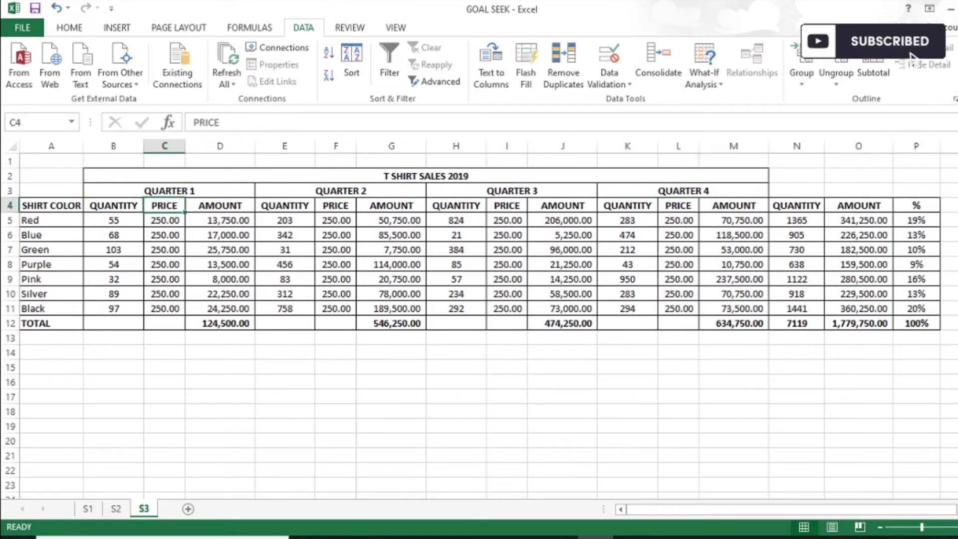
pyautogui.click(220, 206)
pyautogui.click(391, 206)
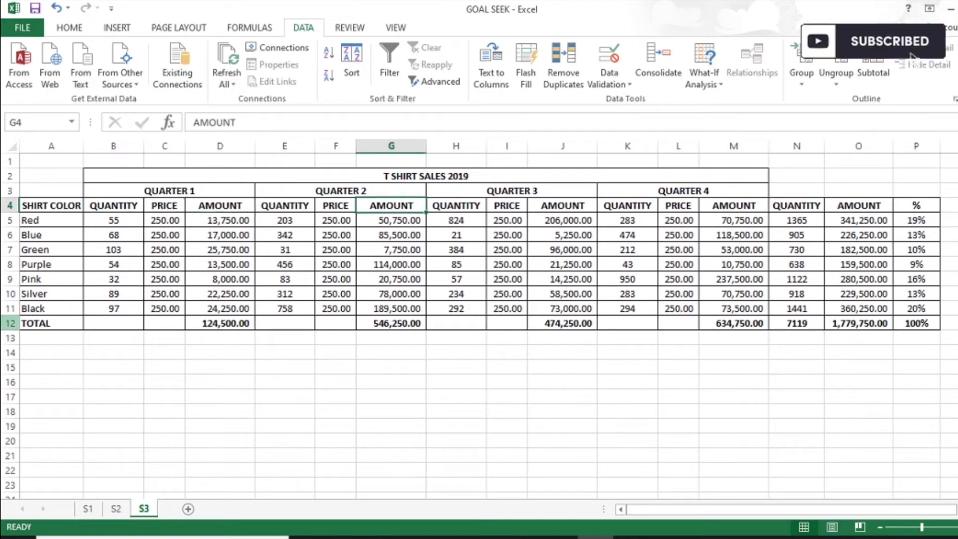
pyautogui.click(10, 323)
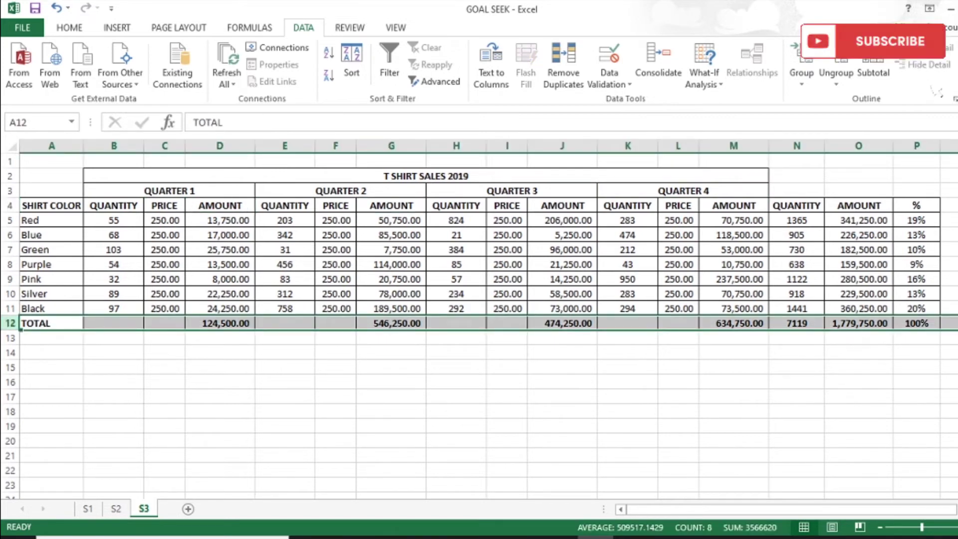
pyautogui.click(220, 324)
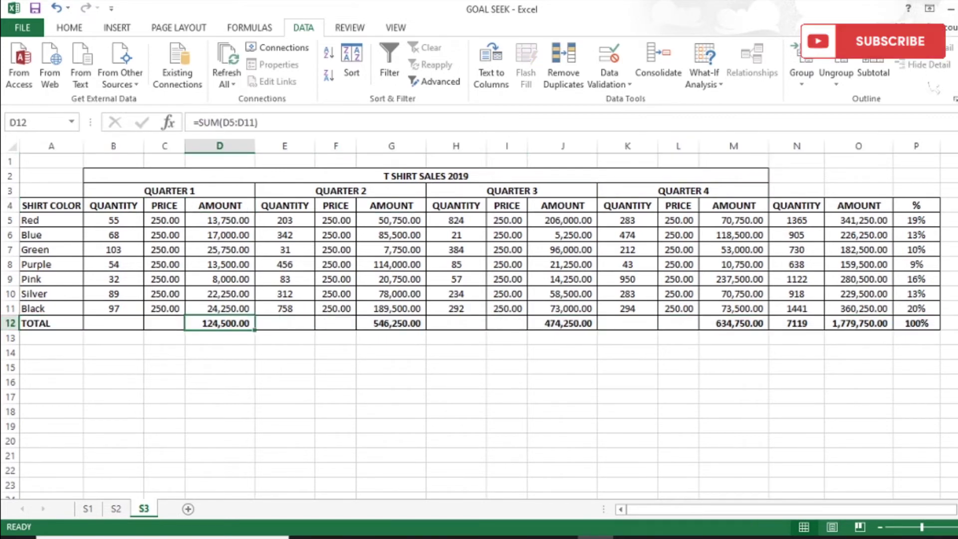
# - Check the total formulas for Quarters 2 to 4 in G12, J12 and M12
pyautogui.hotkey('ctrl', 'Right')
pyautogui.hotkey('ctrl', 'Right')
pyautogui.hotkey('ctrl', 'Right')
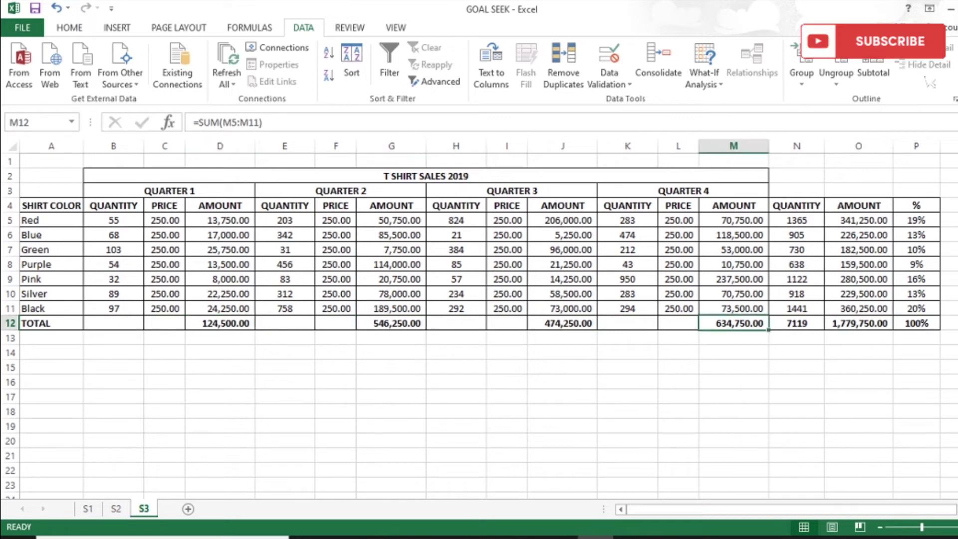
# - Inspect the SUM formulas behind the Red shirt's yearly quantity in N5 and yearly amount in O5
pyautogui.press('Right')
pyautogui.hotkey('ctrl', 'Up')
pyautogui.press('Down')
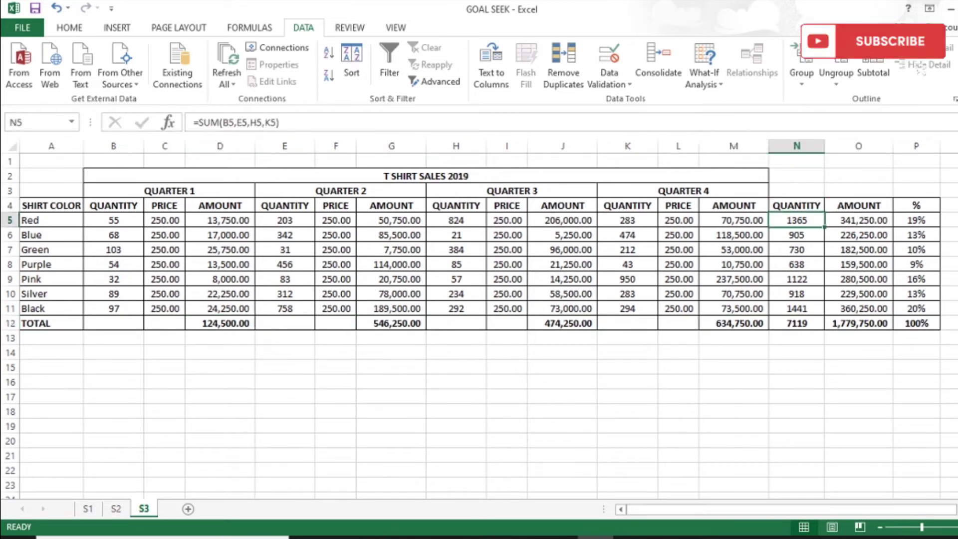
pyautogui.press('F2')
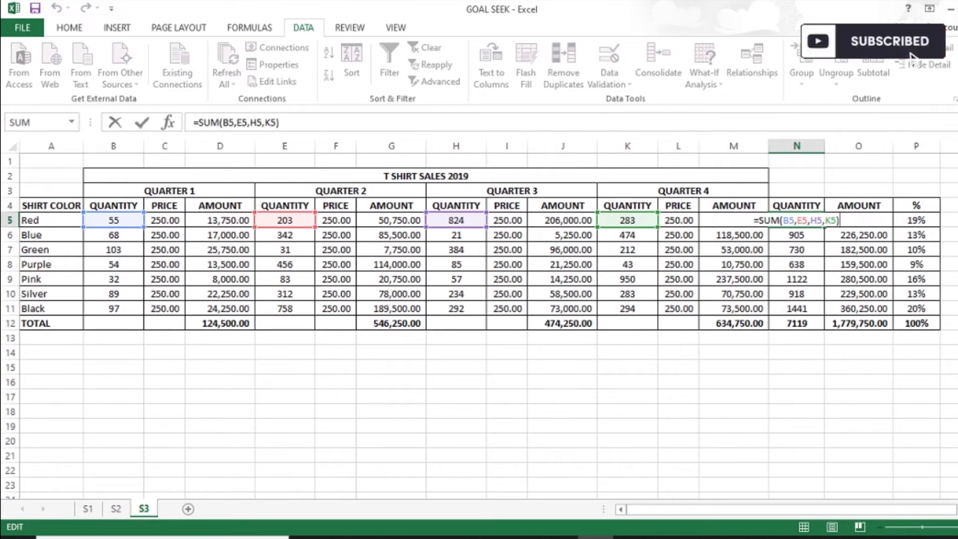
pyautogui.press('Tab')
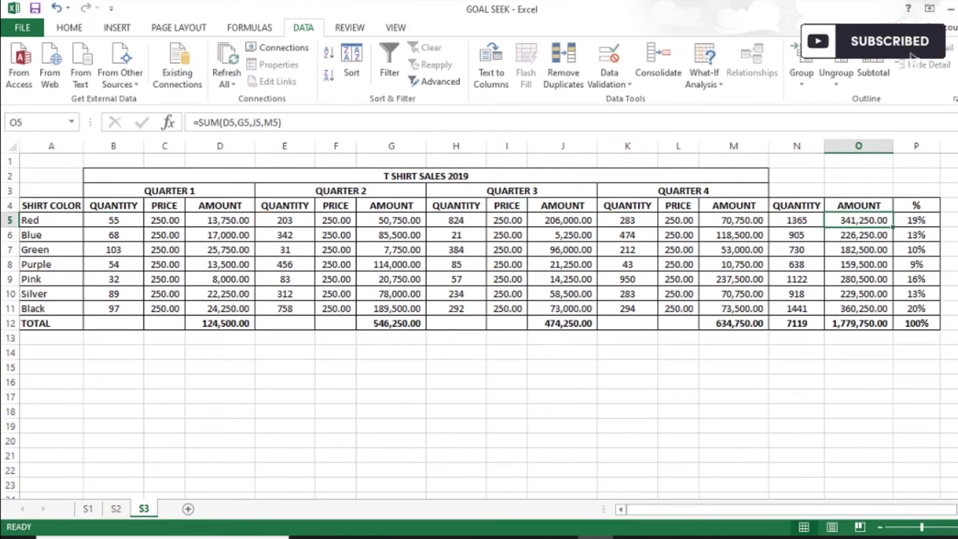
pyautogui.press('F2')
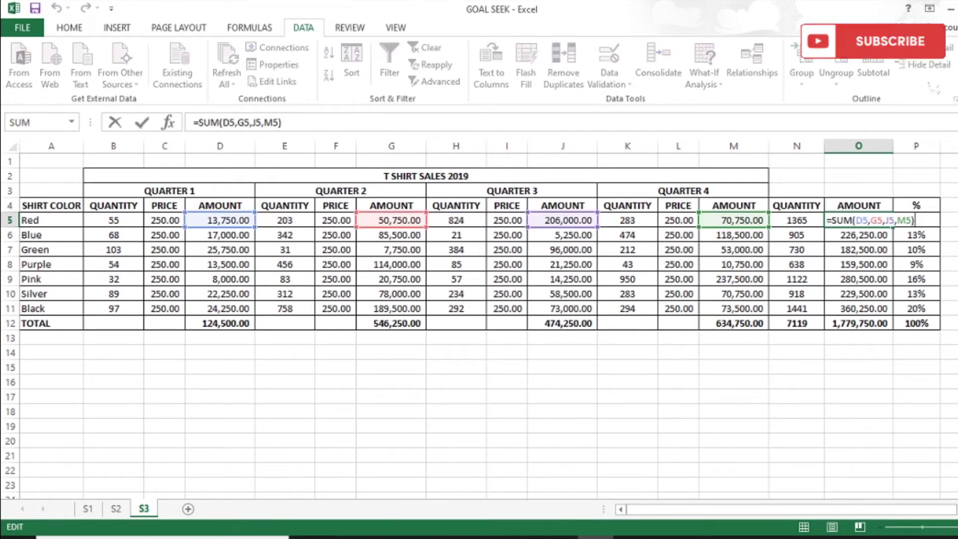
pyautogui.hotkey('ctrl', 'Return')
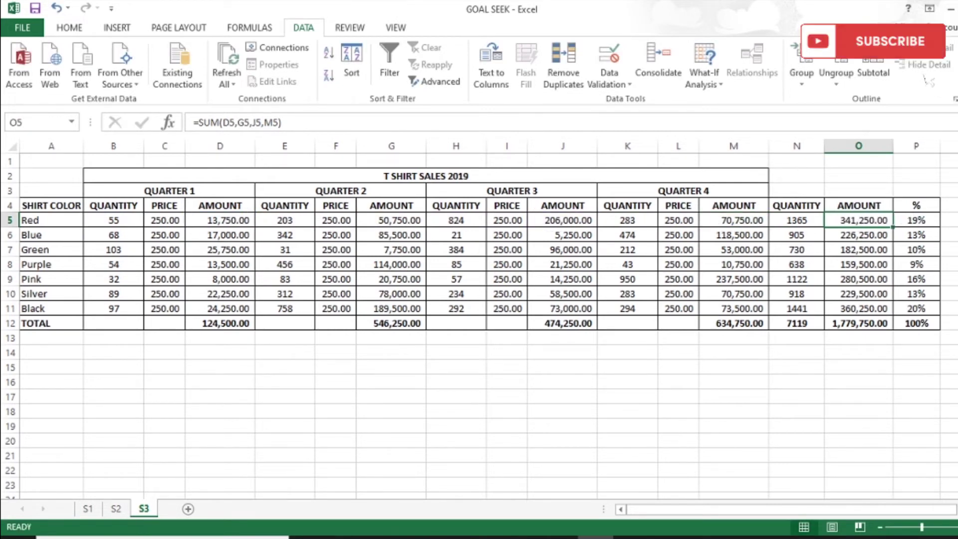
# - Check the grand total formulas for quantity in N12 and amount in O12
pyautogui.press('Left')
pyautogui.hotkey('ctrl', 'Down')
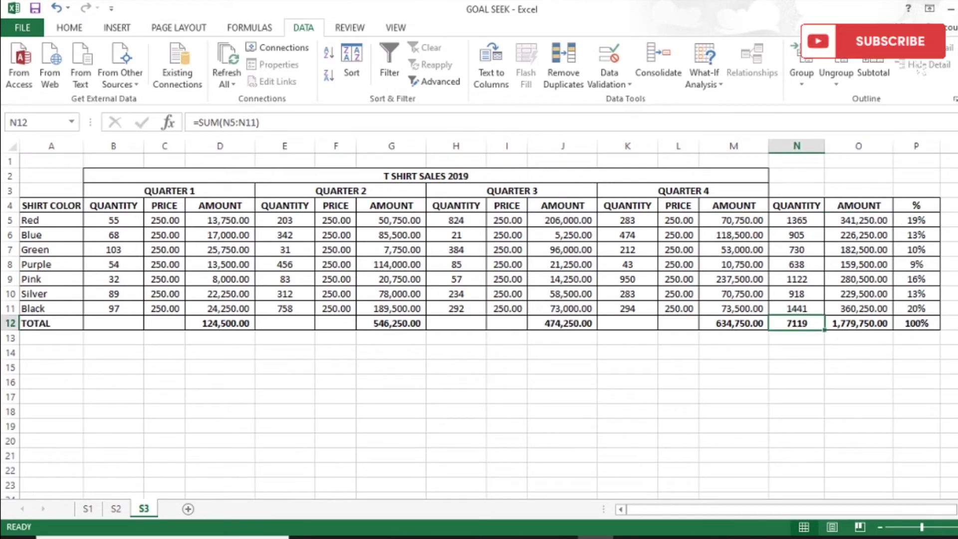
pyautogui.press('Right')
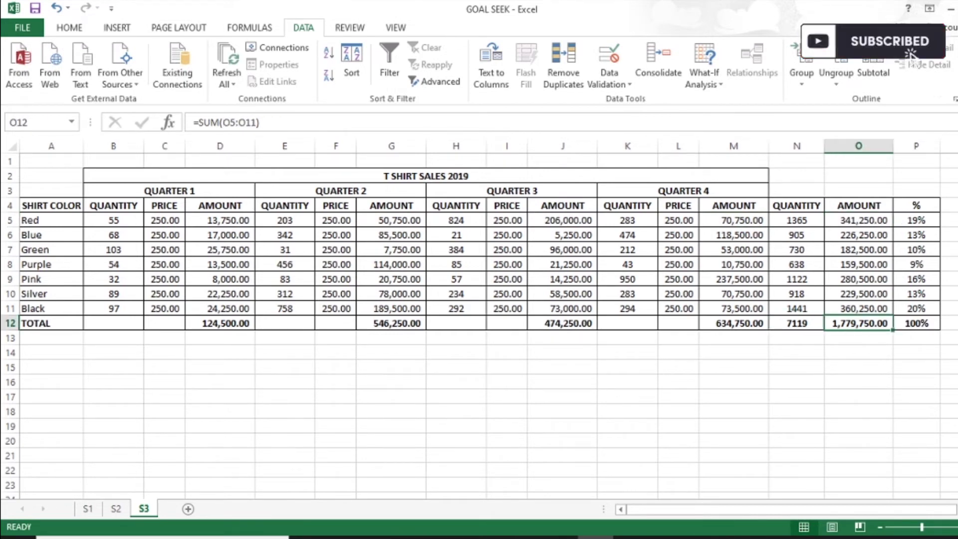
# - Inspect the % column and the Red shirt's percentage formula in P5, along with its source quantity in N5
pyautogui.click(917, 146)
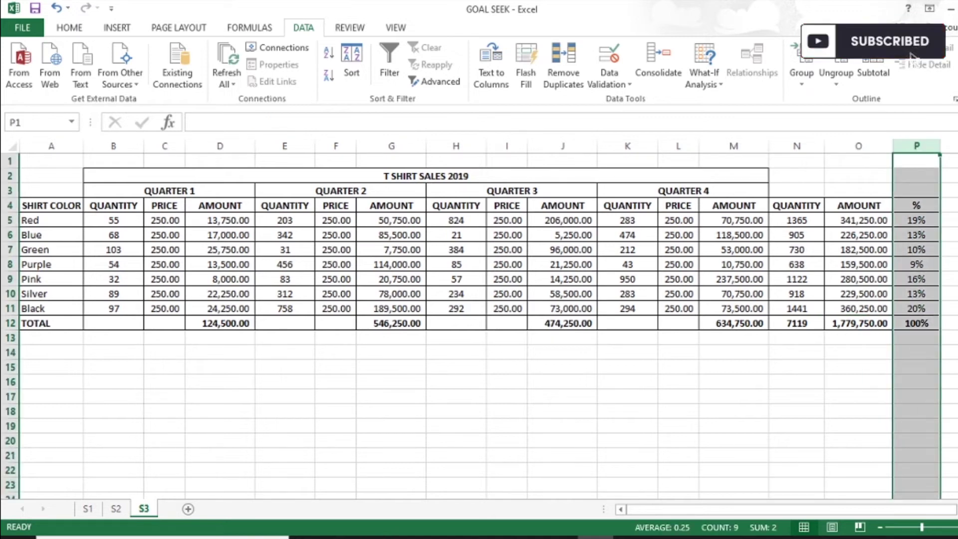
pyautogui.click(917, 221)
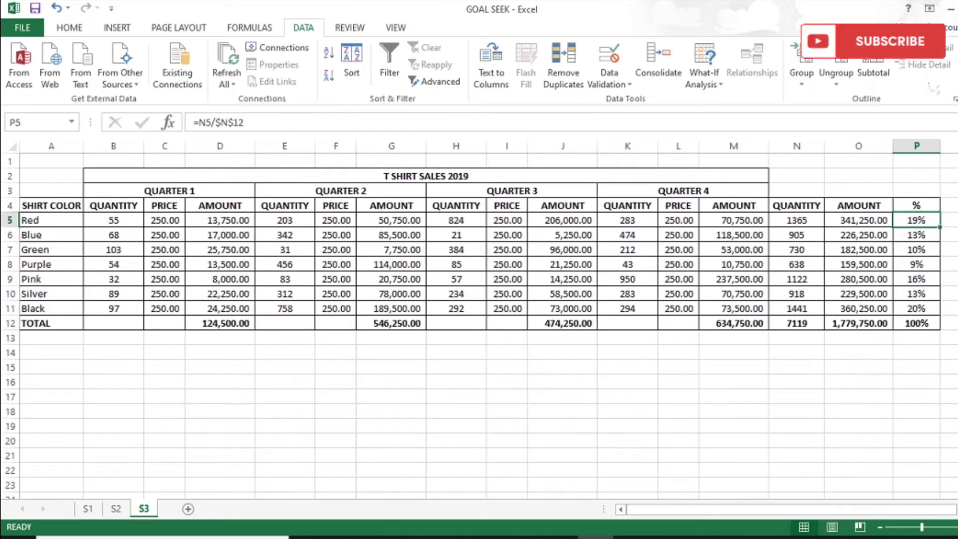
pyautogui.press('F2')
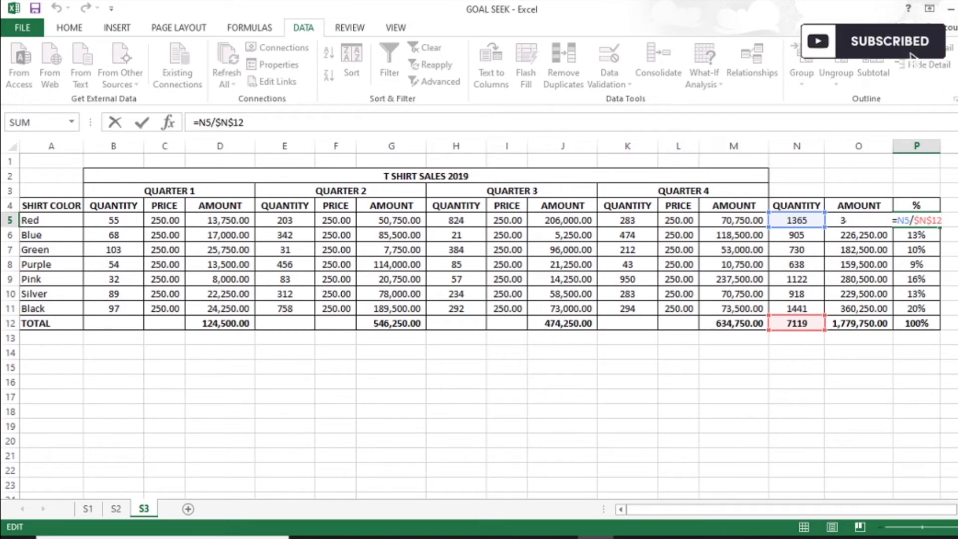
pyautogui.hotkey('ctrl', 'Return')
pyautogui.press('Left')
pyautogui.press('Left')
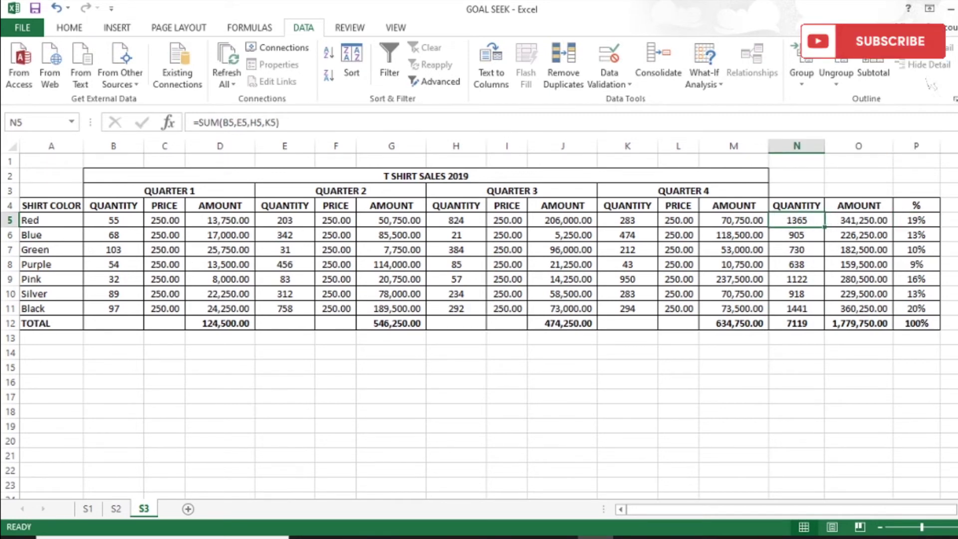
pyautogui.press('Right')
pyautogui.press('Right')
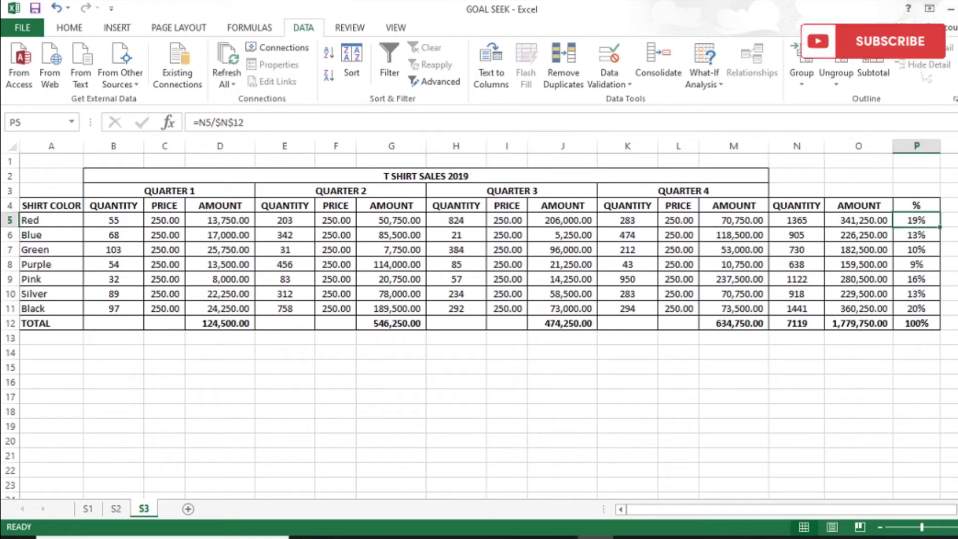
# - Follow the yearly quantities from N5 down to the total in N12 that the percentages are divided by
pyautogui.press('Left')
pyautogui.press('Left')
pyautogui.press('Down')
pyautogui.press('Down')
pyautogui.press('Down')
pyautogui.press('Down')
pyautogui.press('Down')
pyautogui.press('Down')
pyautogui.press('Down')
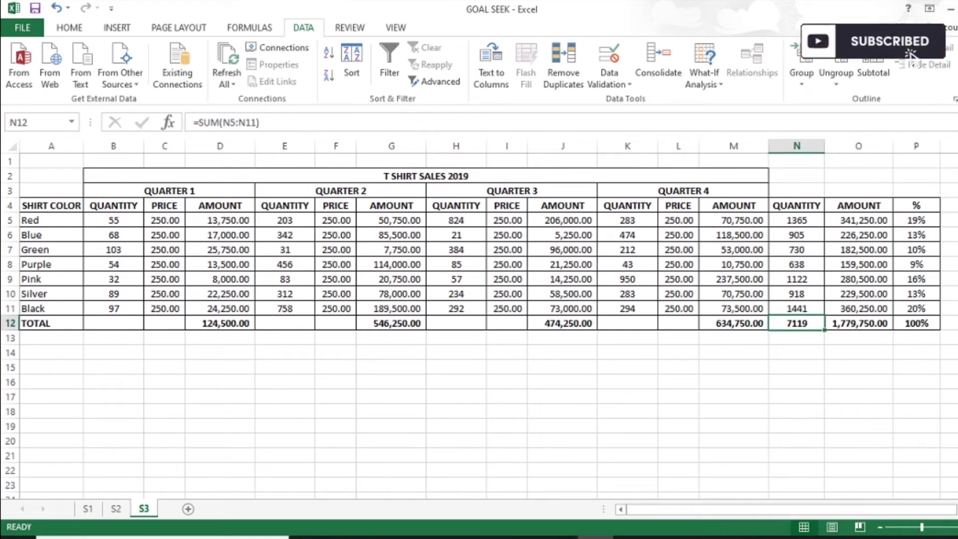
pyautogui.press('Right')
pyautogui.press('Down')
pyautogui.press('Down')
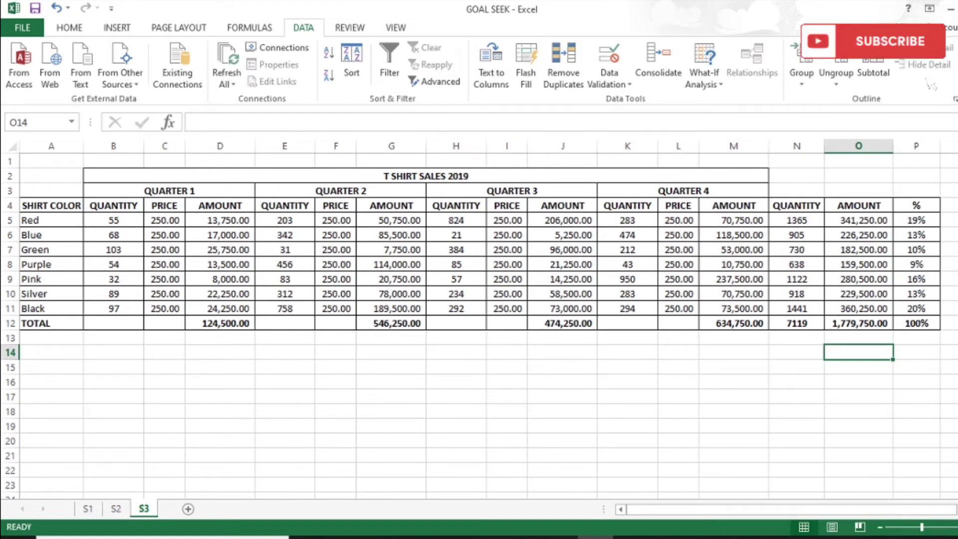
# - Look over the Purple shirt's sales across row 8
pyautogui.click(734, 382)
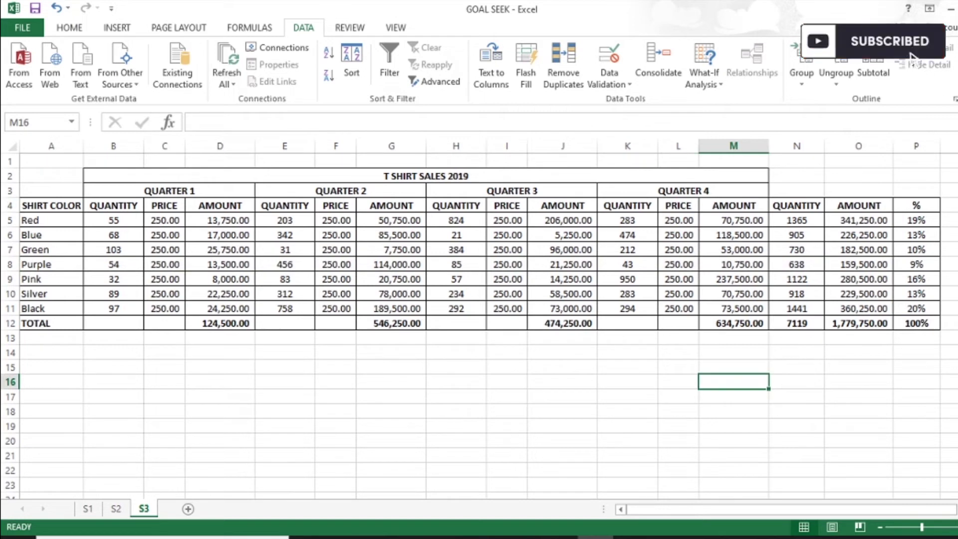
pyautogui.click(10, 265)
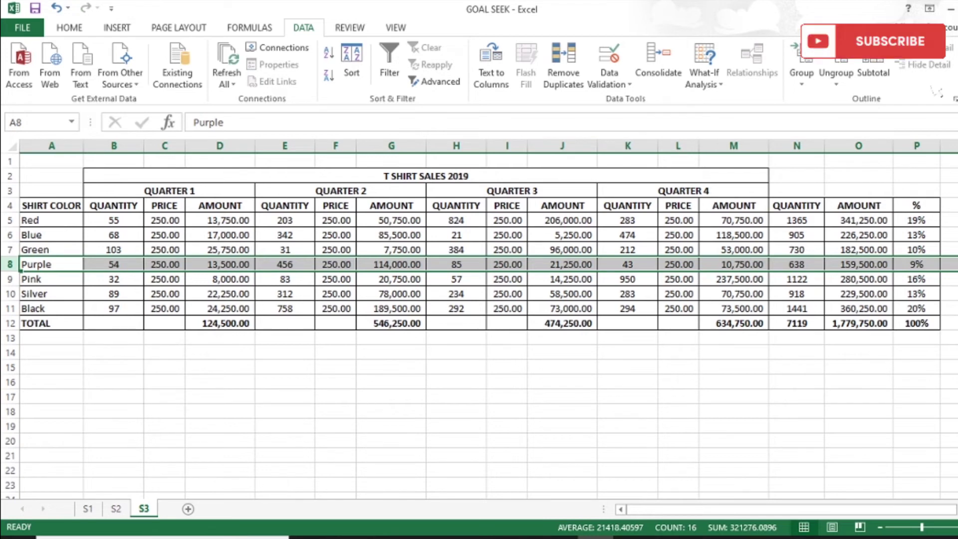
pyautogui.click(628, 367)
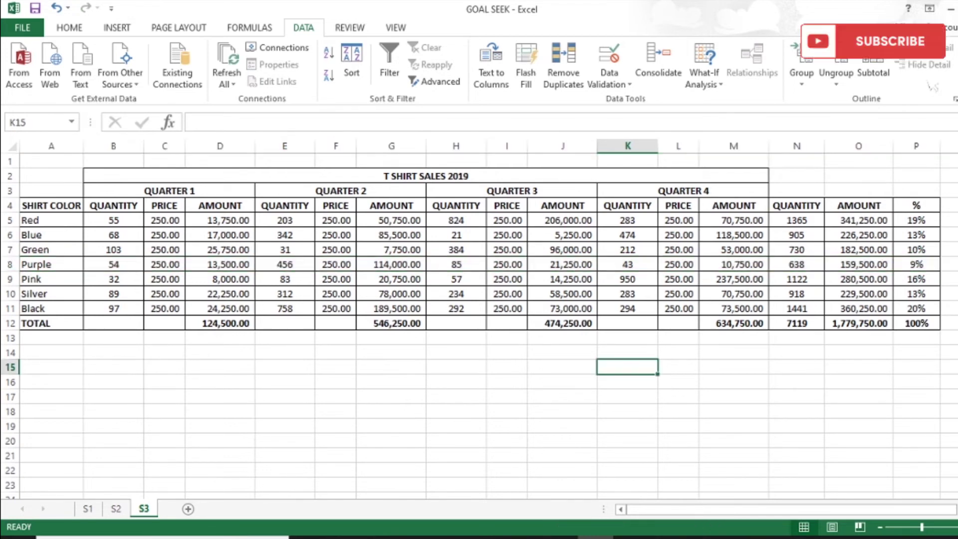
# - Review the Red shirt's quantities, prices and amounts from Quarter 1 through Quarter 4 in row 5
pyautogui.click(114, 220)
pyautogui.click(164, 220)
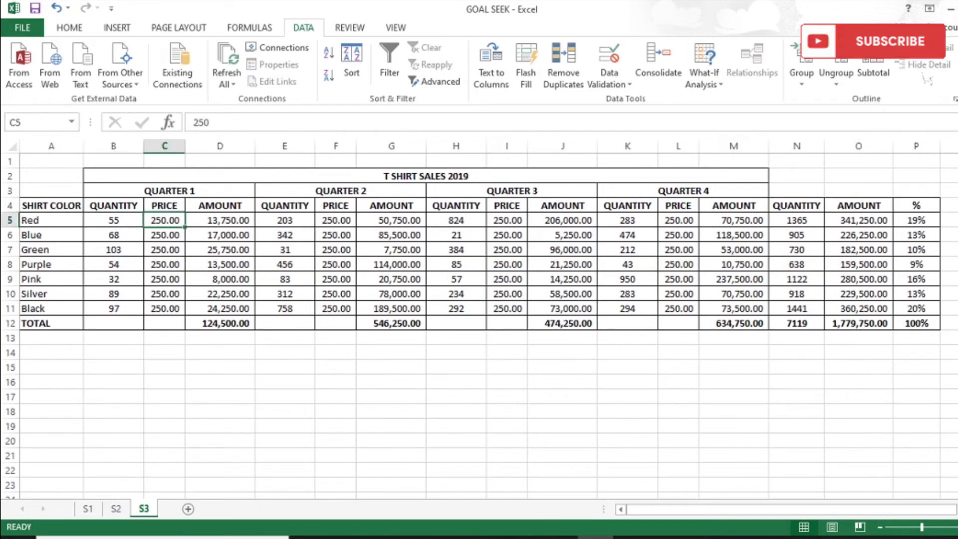
pyautogui.press('Right')
pyautogui.press('Right')
pyautogui.press('Right')
pyautogui.press('Right')
pyautogui.press('Right')
pyautogui.press('Right')
pyautogui.press('Right')
pyautogui.press('Right')
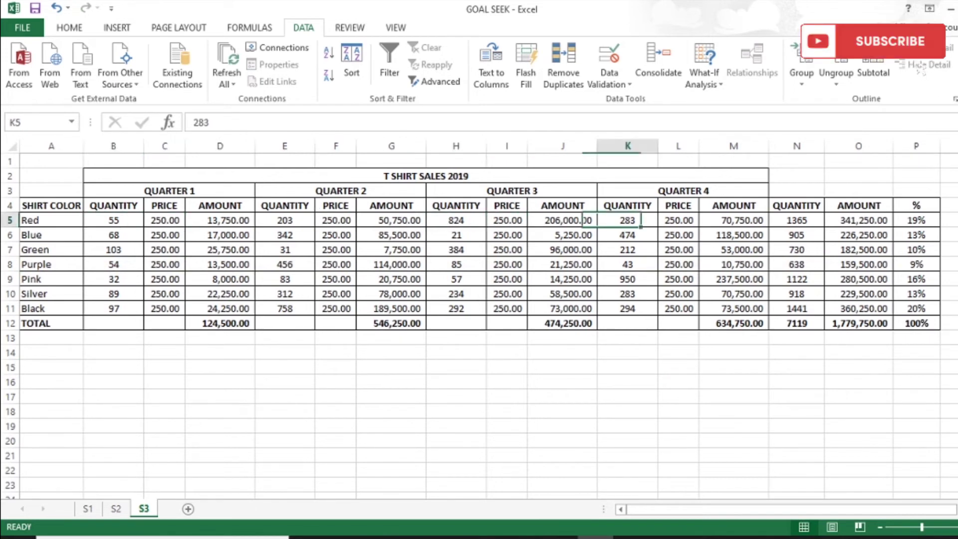
# - Review the quarterly QUANTITY and PRICE columns, the Quarter 4 AMOUNT column and the yearly QUANTITY column N
pyautogui.click(678, 220)
pyautogui.click(628, 147)
pyautogui.click(678, 146)
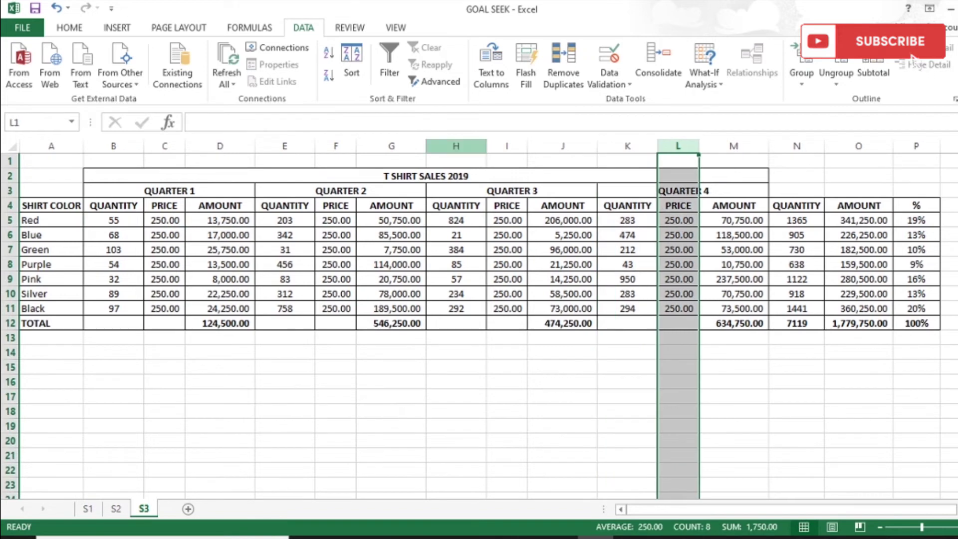
pyautogui.click(456, 146)
pyautogui.click(507, 146)
pyautogui.click(113, 146)
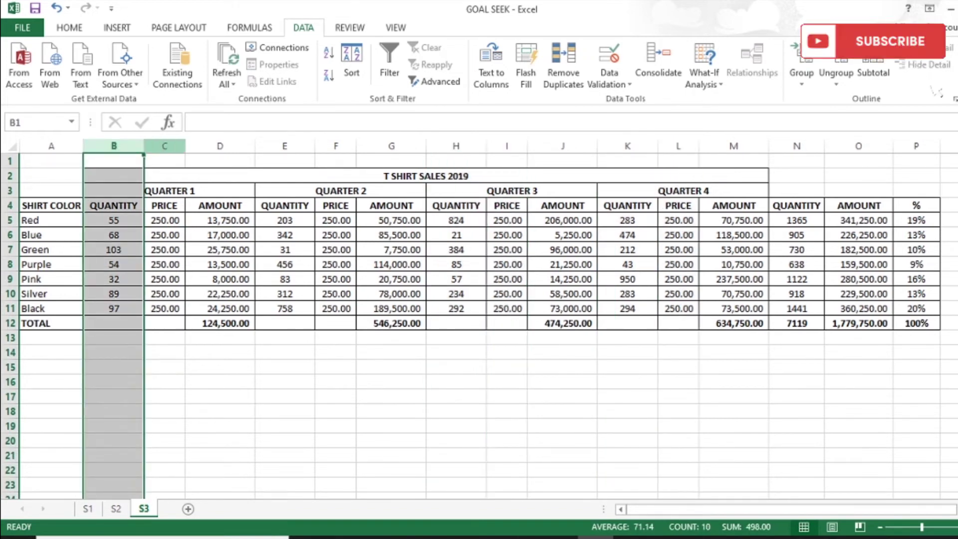
pyautogui.click(165, 146)
pyautogui.click(678, 146)
pyautogui.click(734, 146)
pyautogui.click(798, 146)
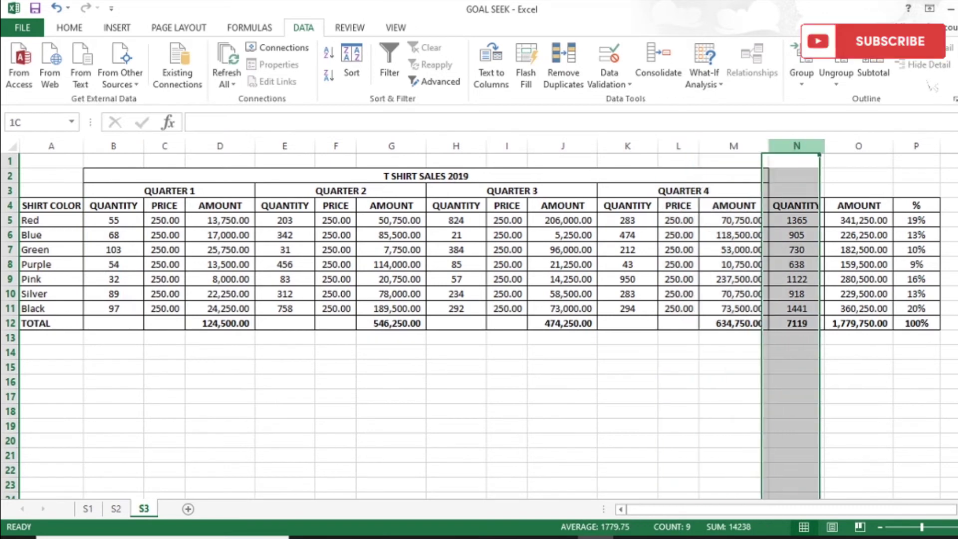
# - Fill the Purple row 8 with a custom light purple, RGB 179, 129, 217
pyautogui.click(798, 265)
pyautogui.click(916, 250)
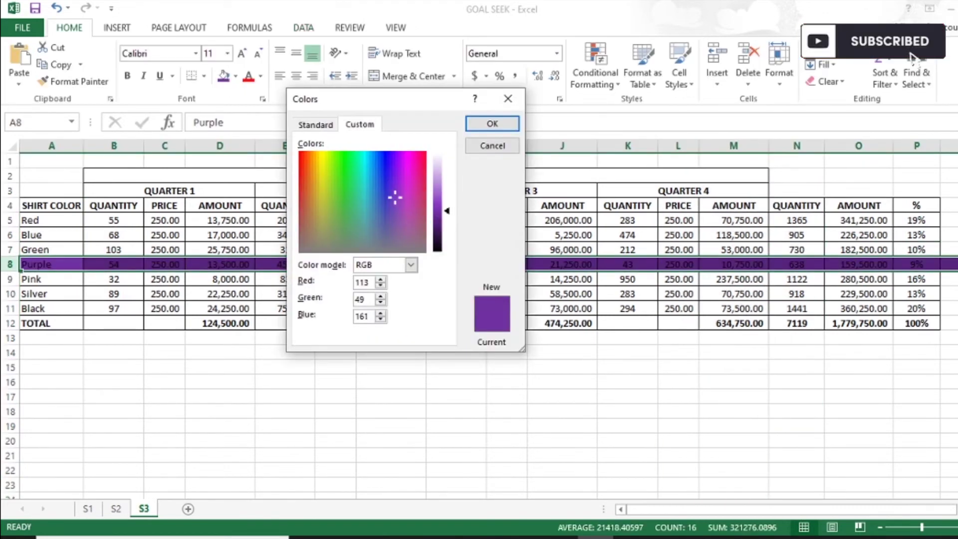
pyautogui.moveTo(447, 211); pyautogui.dragTo(447, 185)
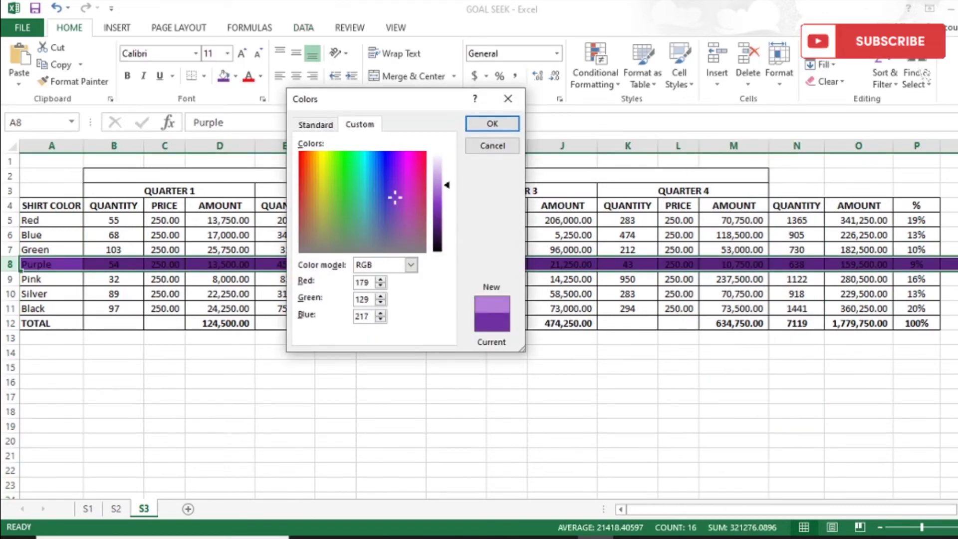
pyautogui.click(493, 123)
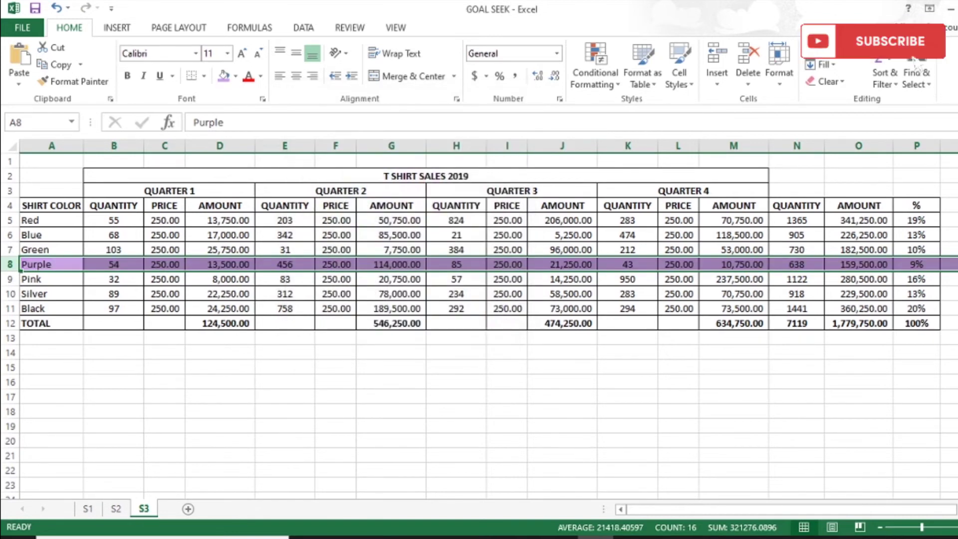
# - Examine the Purple shirt's percentage in P8 and the Quarter 4 quantities in K8:K11
pyautogui.click(917, 265)
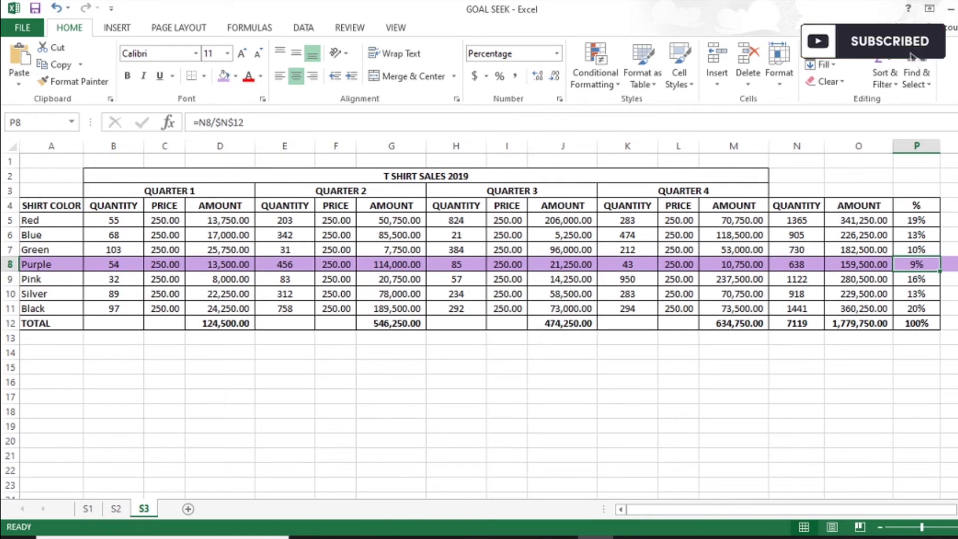
pyautogui.moveTo(628, 220); pyautogui.dragTo(628, 309)
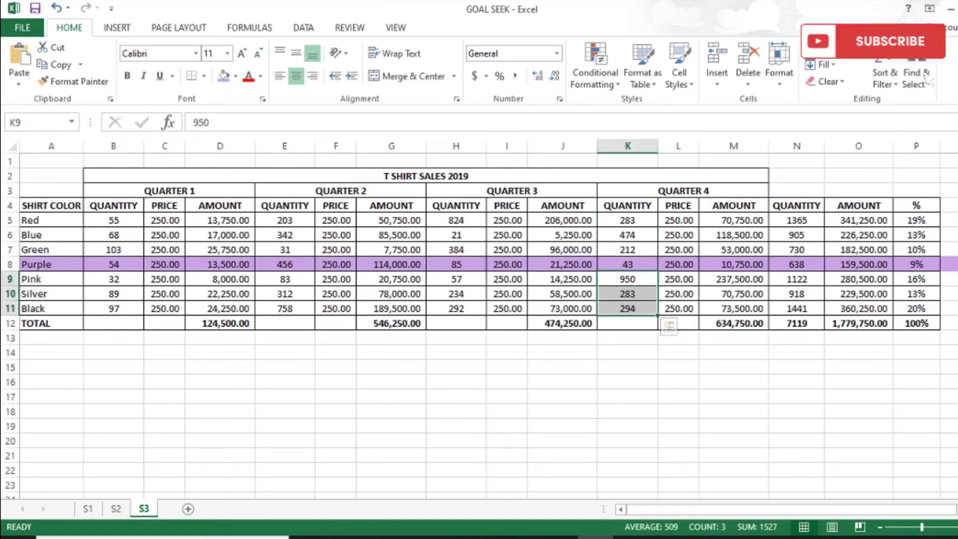
pyautogui.click(10, 264)
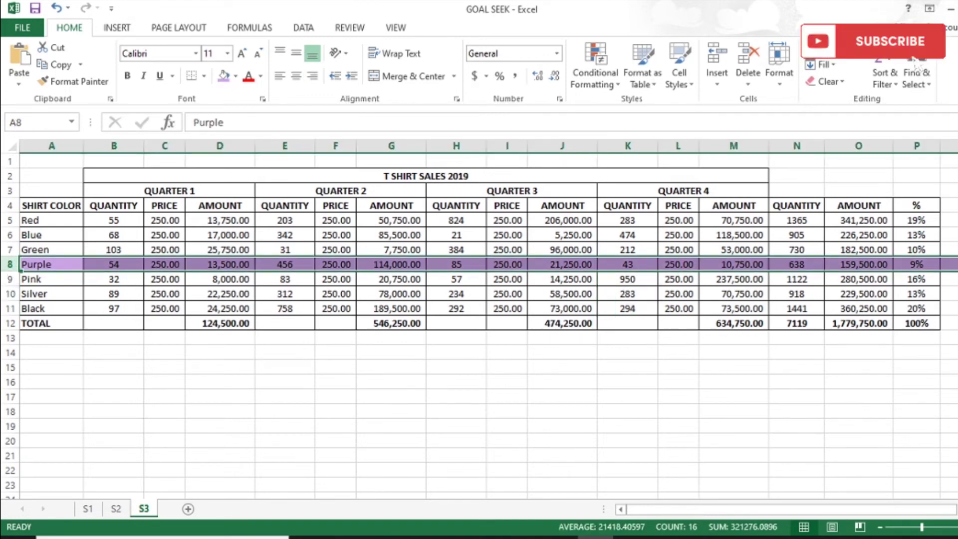
pyautogui.click(796, 396)
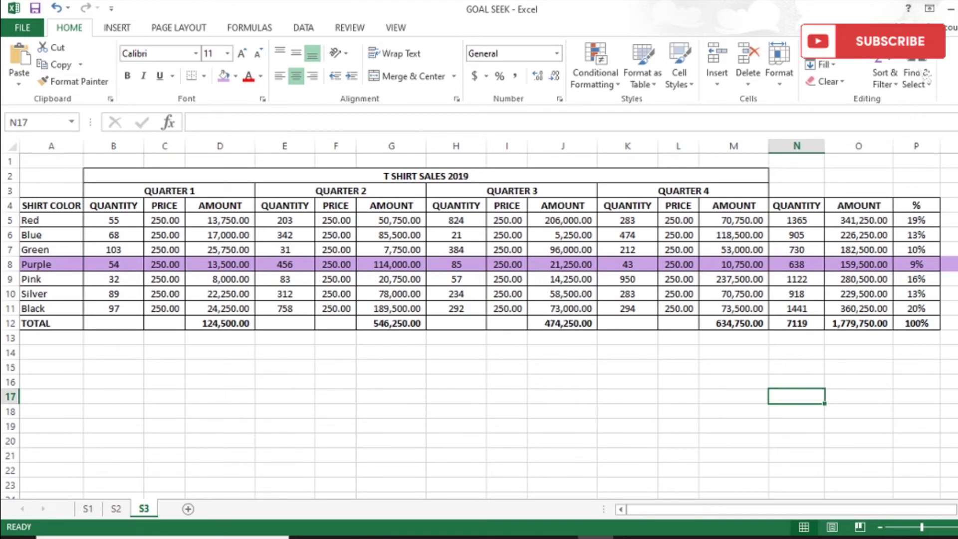
pyautogui.click(628, 264)
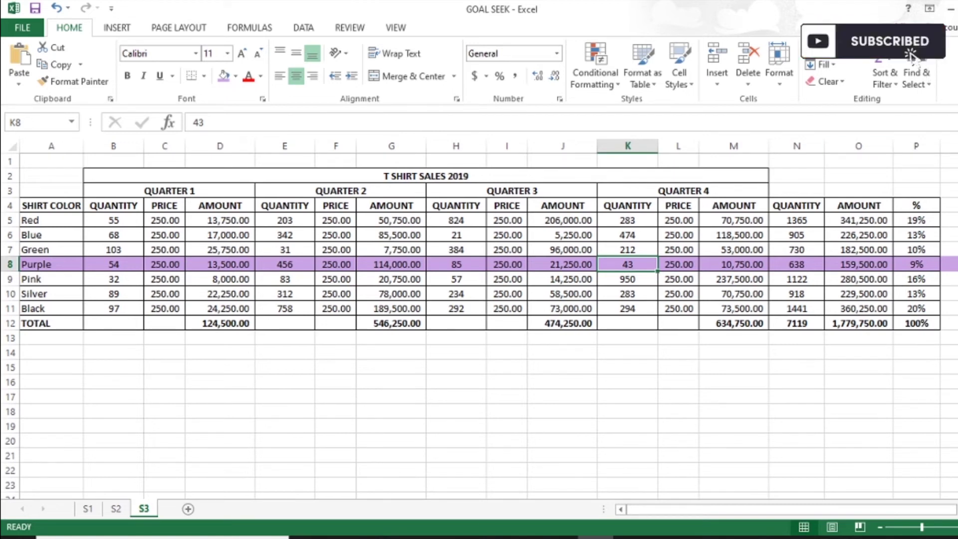
# - Try Goal Seek to bring P8 to 20% by changing the Purple Quarter 4 quantity in K8, and revert the result
pyautogui.click(917, 264)
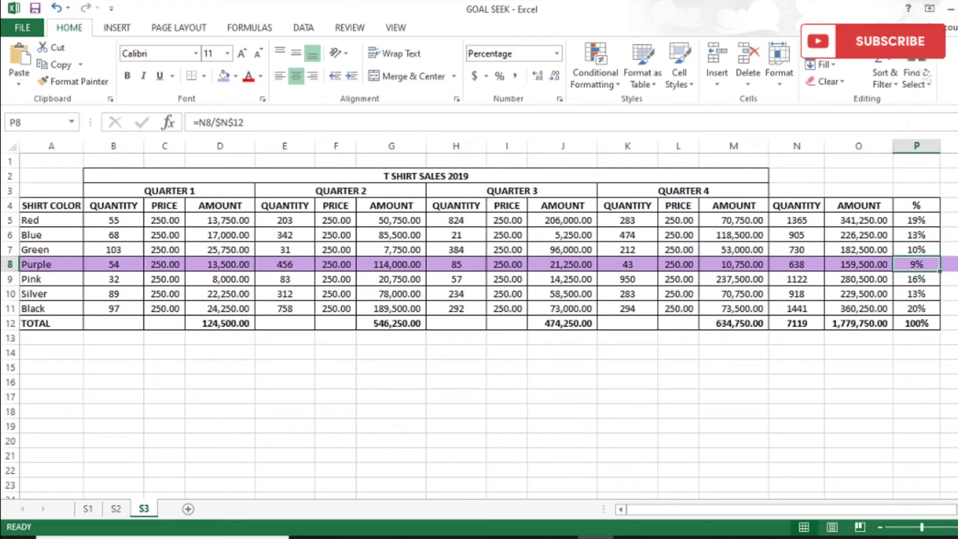
pyautogui.hotkey('alt', 't')
pyautogui.press('g')
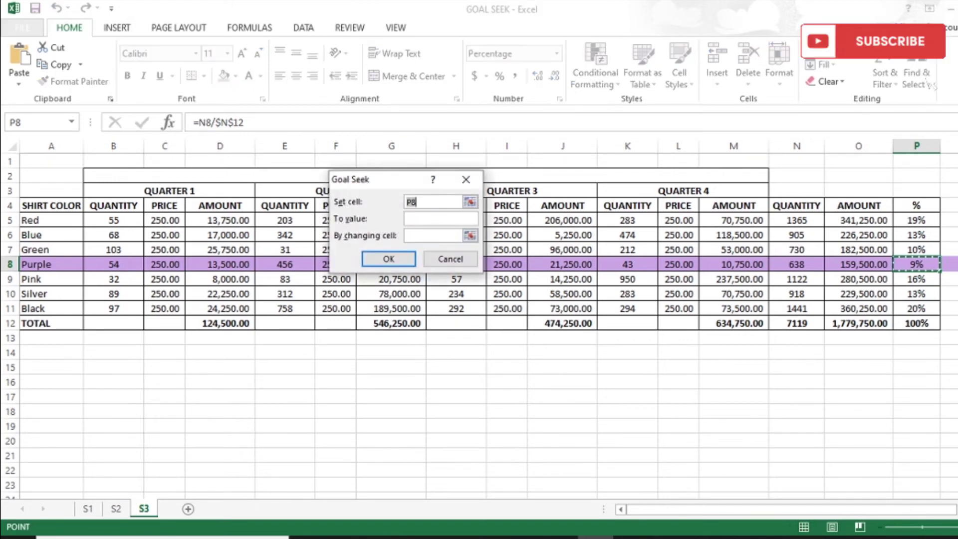
pyautogui.press('Tab')
pyautogui.write('2')
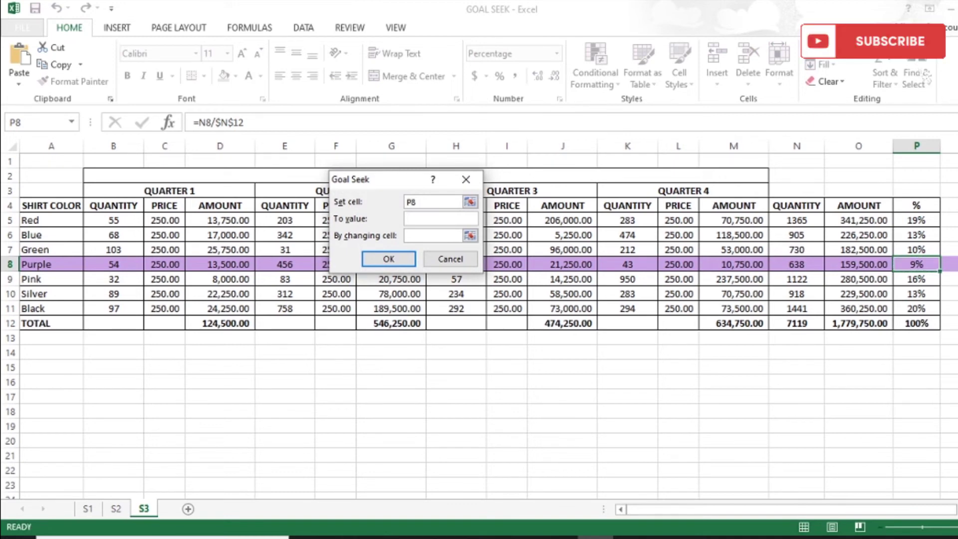
pyautogui.write('0%')
pyautogui.press('Tab')
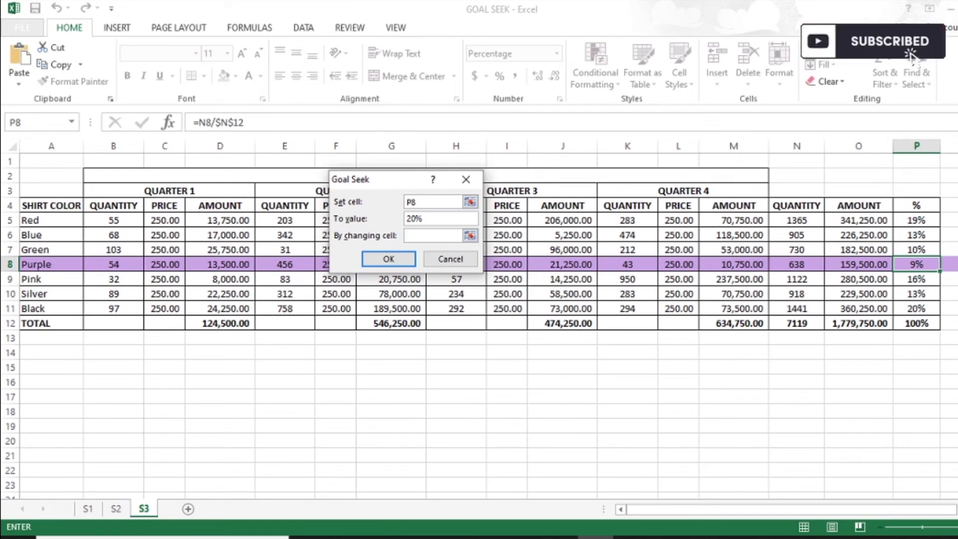
pyautogui.click(628, 264)
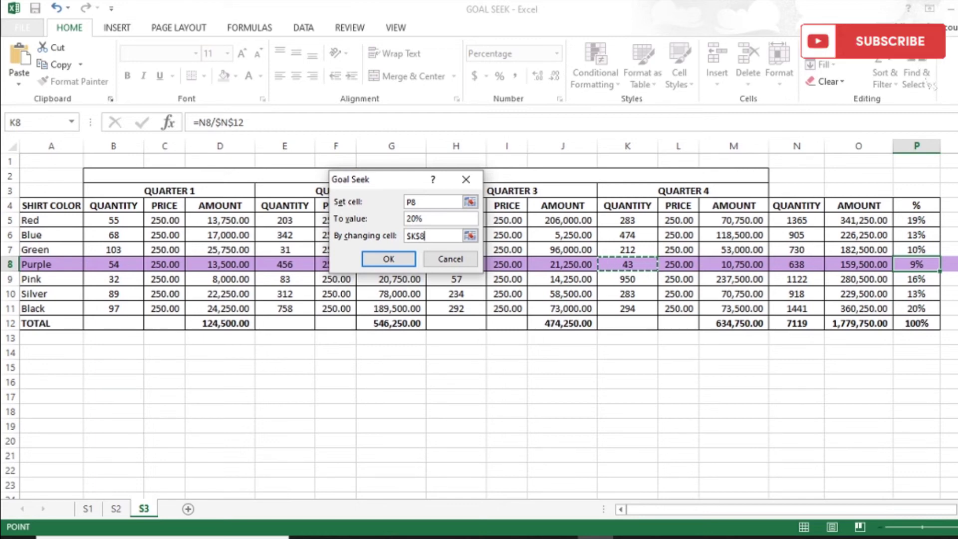
pyautogui.press('Return')
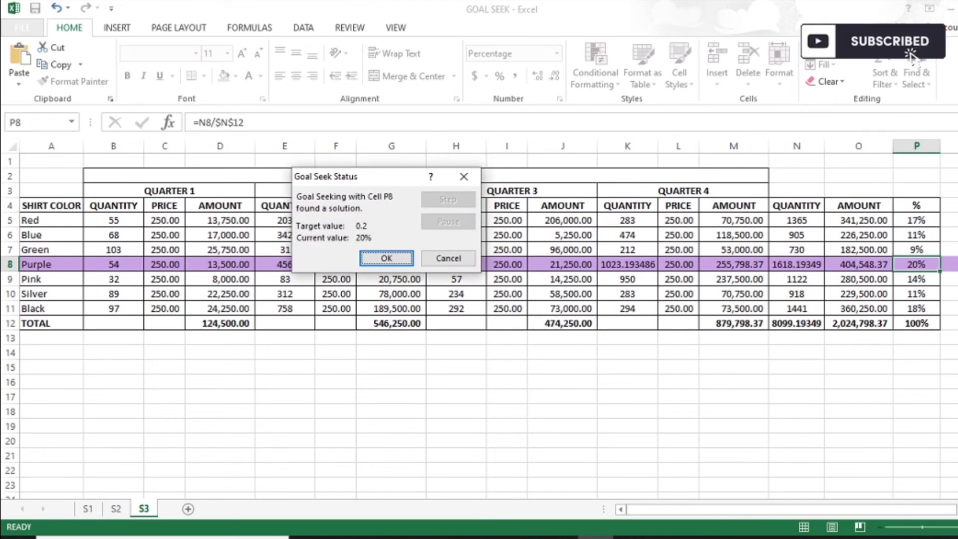
pyautogui.press('Return')
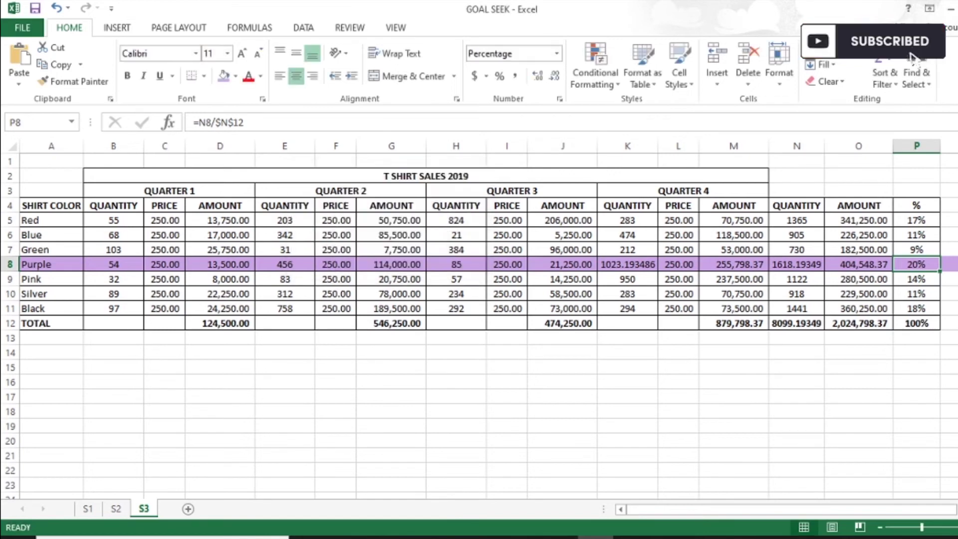
pyautogui.click(734, 367)
pyautogui.click(628, 264)
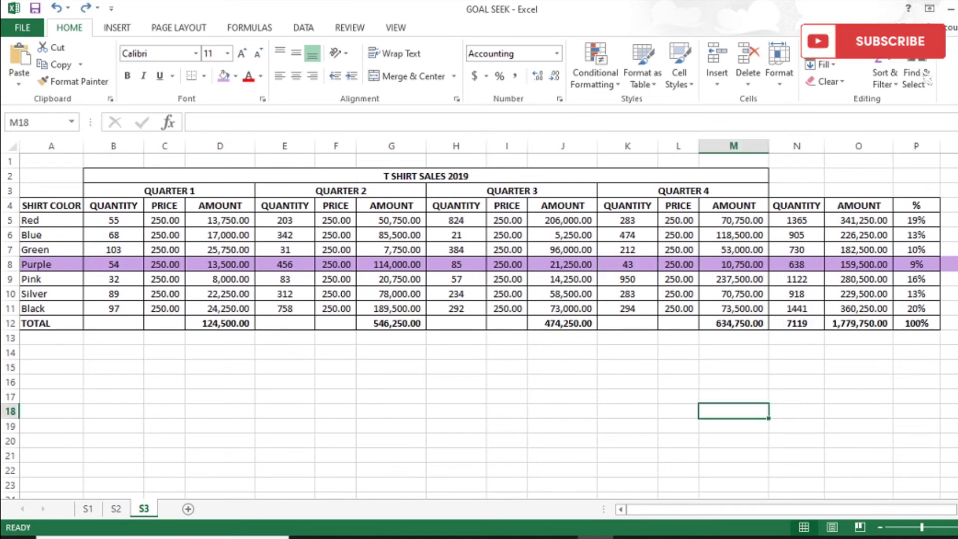
# - Review the Purple shirt's percentage in P8 and its four quarterly quantities in B8, E8, H8 and K8
pyautogui.click(915, 266)
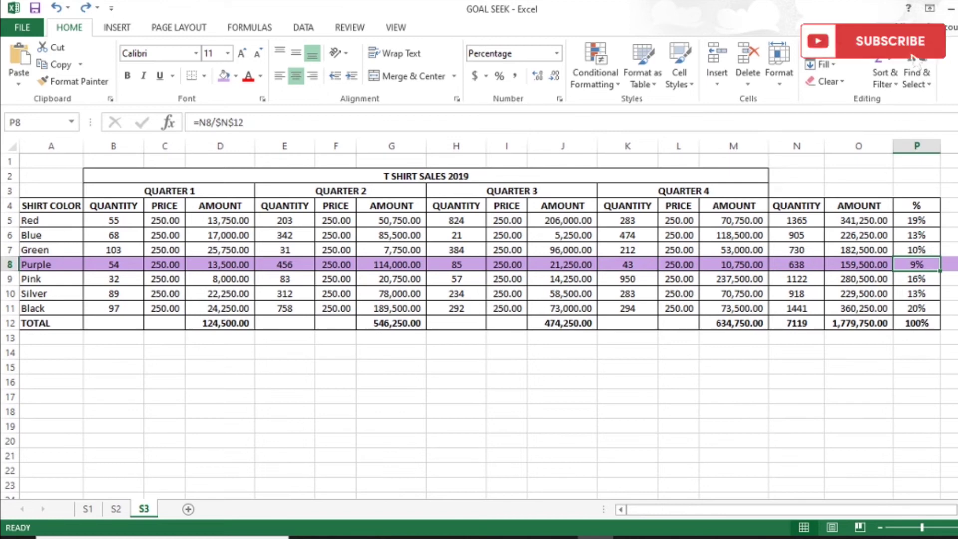
pyautogui.click(114, 265)
pyautogui.click(286, 265)
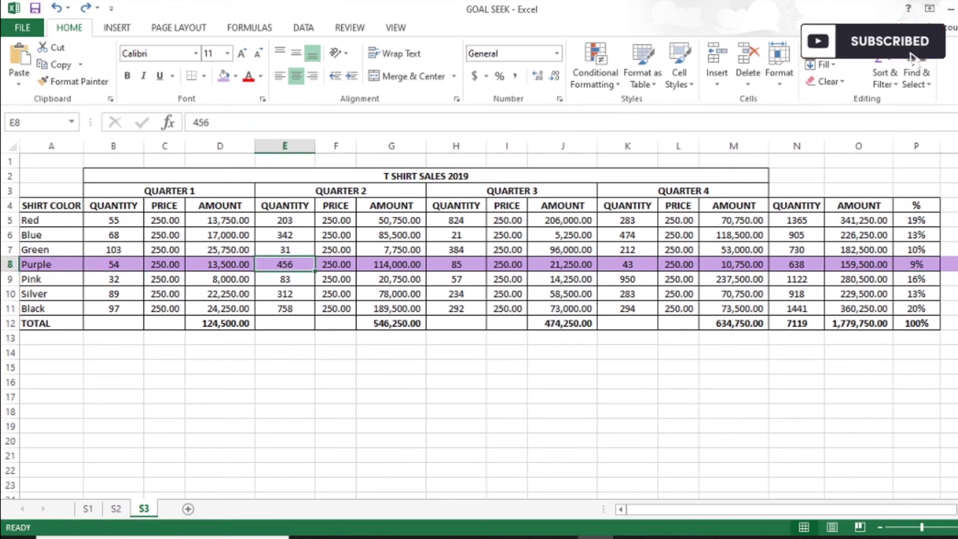
pyautogui.click(457, 265)
pyautogui.click(628, 265)
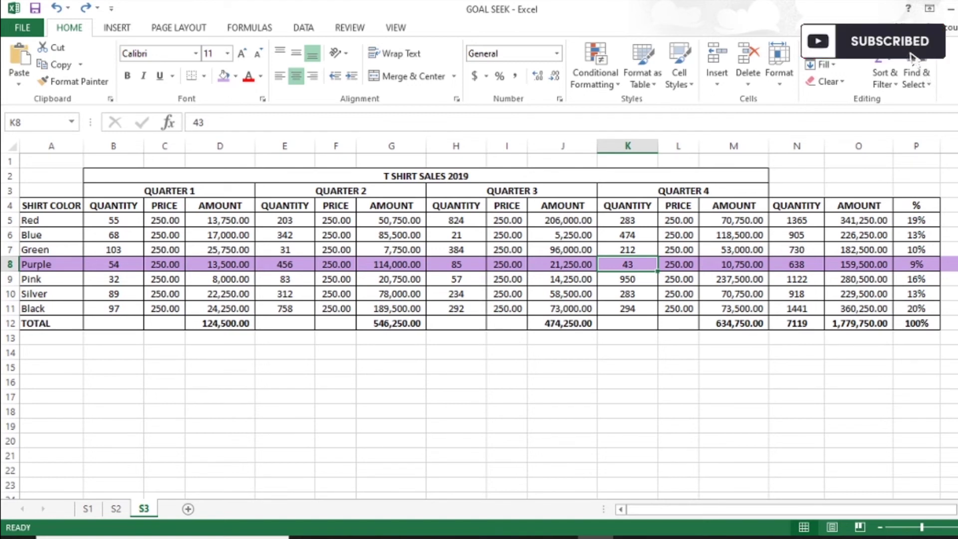
pyautogui.click(114, 264)
pyautogui.click(285, 265)
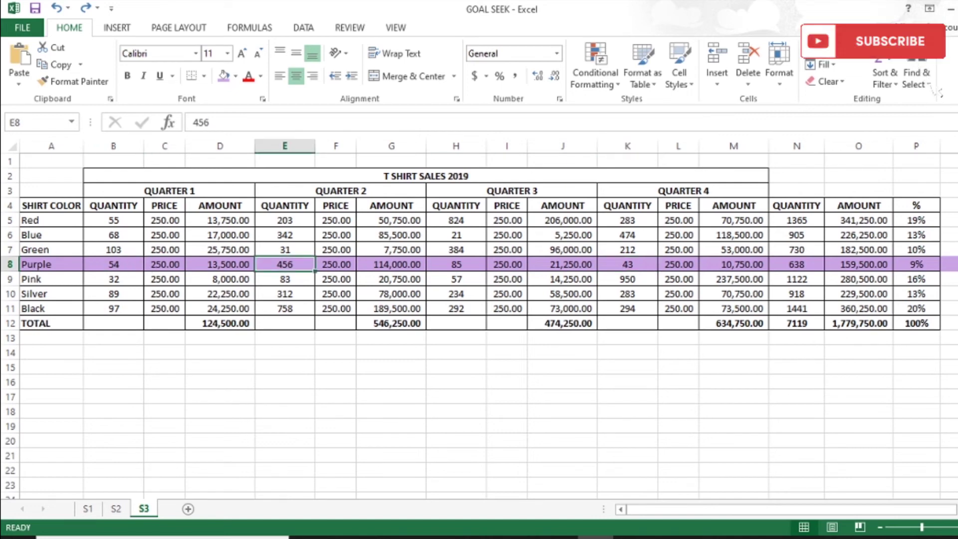
pyautogui.click(457, 264)
pyautogui.click(628, 265)
# - Fill cell B16 with the same light purple used for the Purple row
pyautogui.click(114, 382)
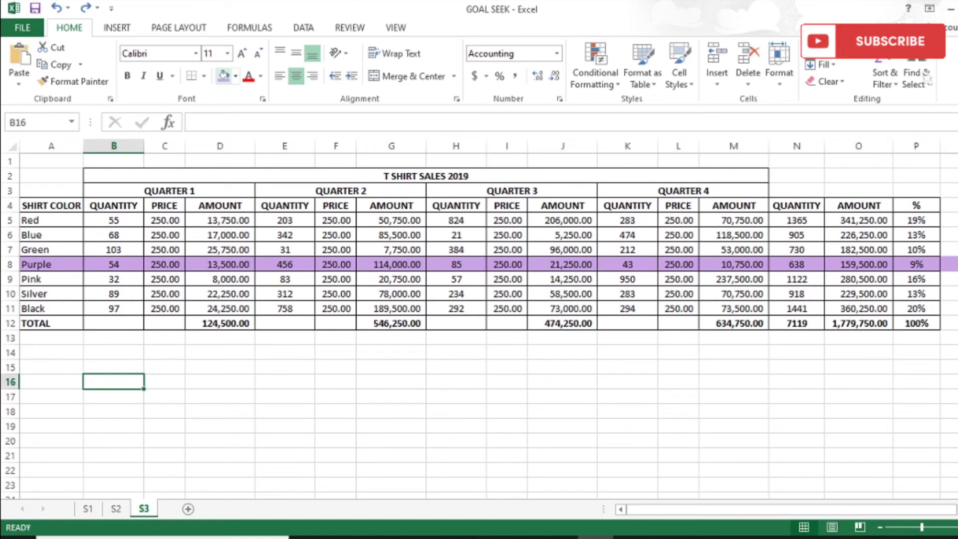
pyautogui.click(223, 76)
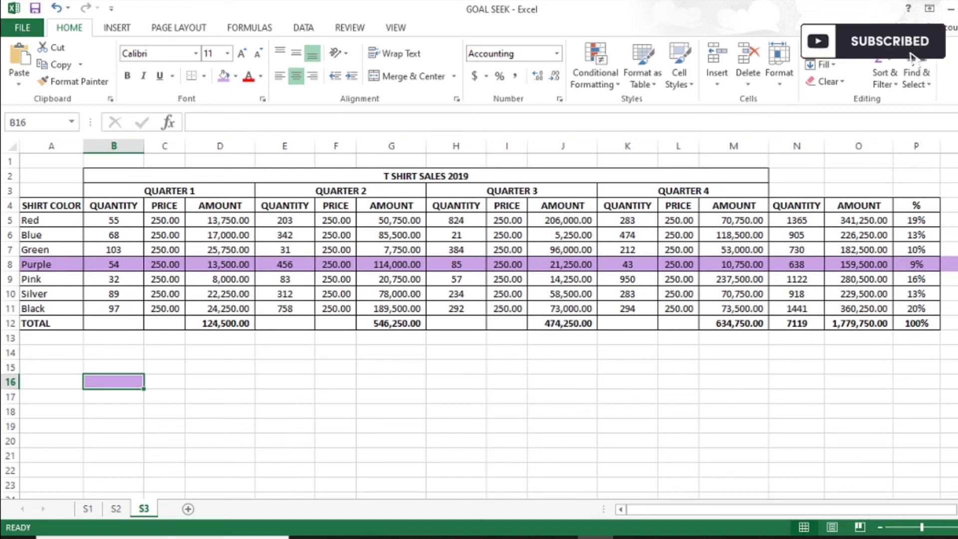
# - Multiply the Purple quantities by B16, entering =54*B16 in B8, =456*B16 in E8, =85*B16 in H8 and =43*B16 in K8
pyautogui.click(114, 265)
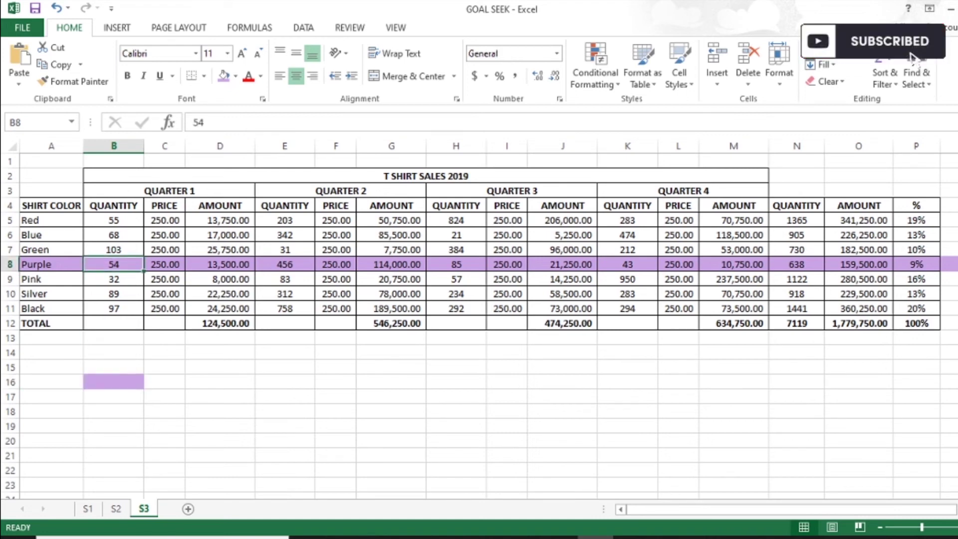
pyautogui.press('Right')
pyautogui.press('Right')
pyautogui.press('Right')
pyautogui.press('Right')
pyautogui.press('Right')
pyautogui.press('Right')
pyautogui.press('Right')
pyautogui.press('Right')
pyautogui.press('Right')
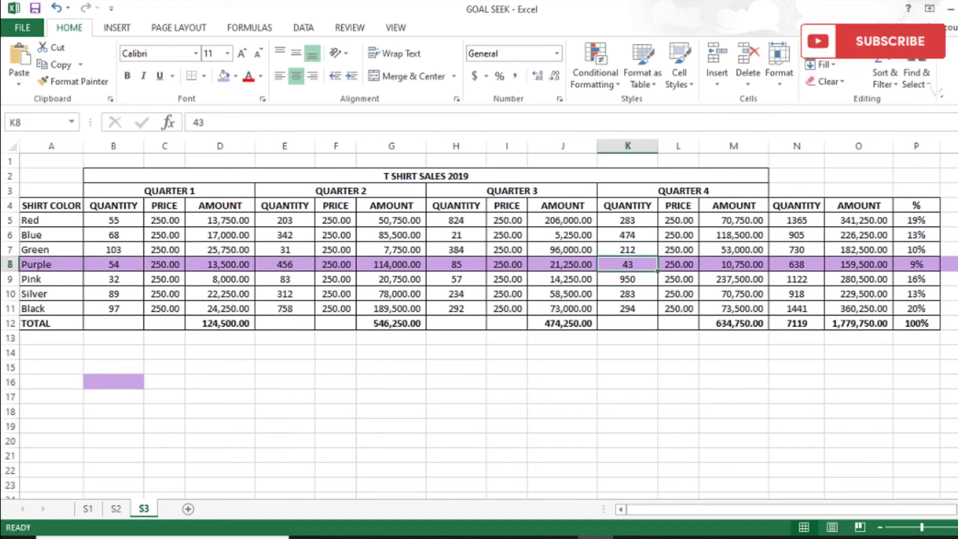
pyautogui.press('Left')
pyautogui.press('Left')
pyautogui.press('Left')
pyautogui.press('Left')
pyautogui.press('Left')
pyautogui.press('Left')
pyautogui.press('Left')
pyautogui.press('Left')
pyautogui.press('Left')
pyautogui.write('=54*')
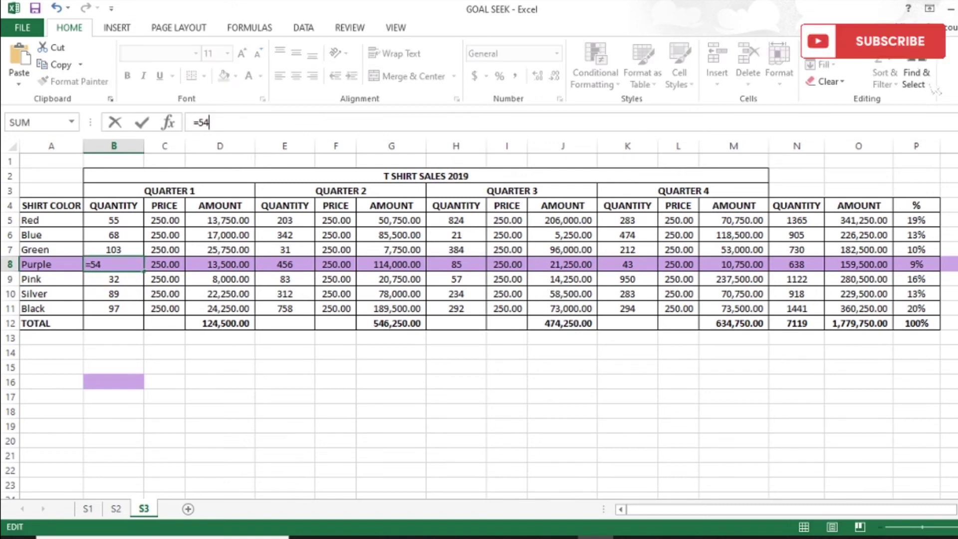
pyautogui.press('Down')
pyautogui.press('Down')
pyautogui.press('Down')
pyautogui.press('Down')
pyautogui.press('Down')
pyautogui.press('Down')
pyautogui.press('Down')
pyautogui.press('Down')
pyautogui.press('Return')
pyautogui.press('Right')
pyautogui.press('Right')
pyautogui.press('Right')
pyautogui.press('Right')
pyautogui.press('Right')
pyautogui.press('Right')
pyautogui.press('Right')
pyautogui.press('Right')
pyautogui.press('Right')
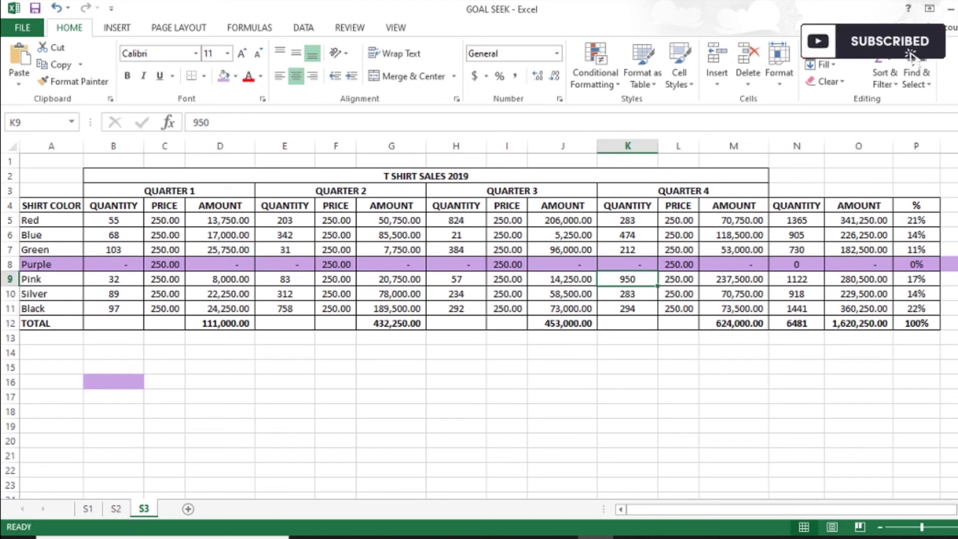
# - Run Goal Seek to bring the Purple percentage in P8 to 20% by changing B16, and keep the solution
pyautogui.press('Up')
pyautogui.press('Right')
pyautogui.press('Right')
pyautogui.press('Right')
pyautogui.press('Right')
pyautogui.press('Right')
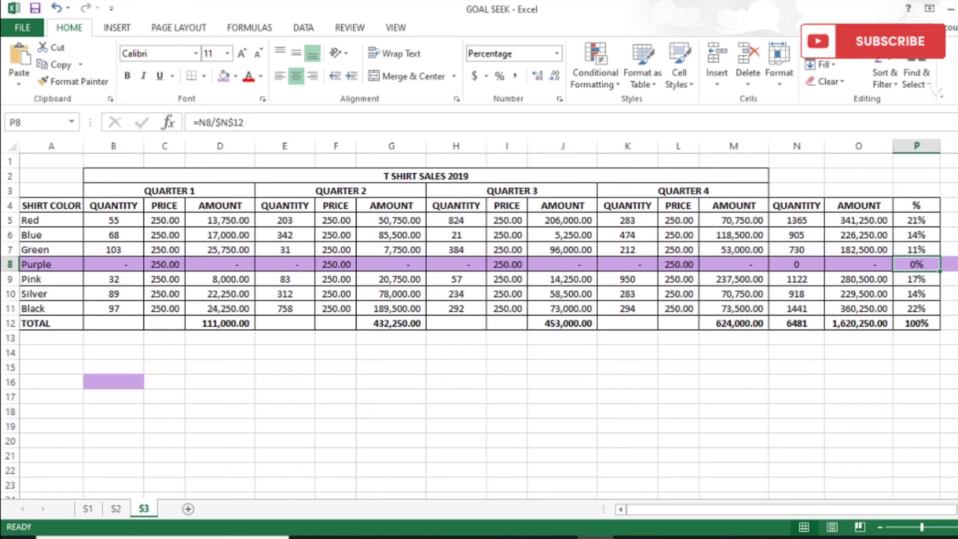
pyautogui.hotkey('alt', 't')
pyautogui.press('g')
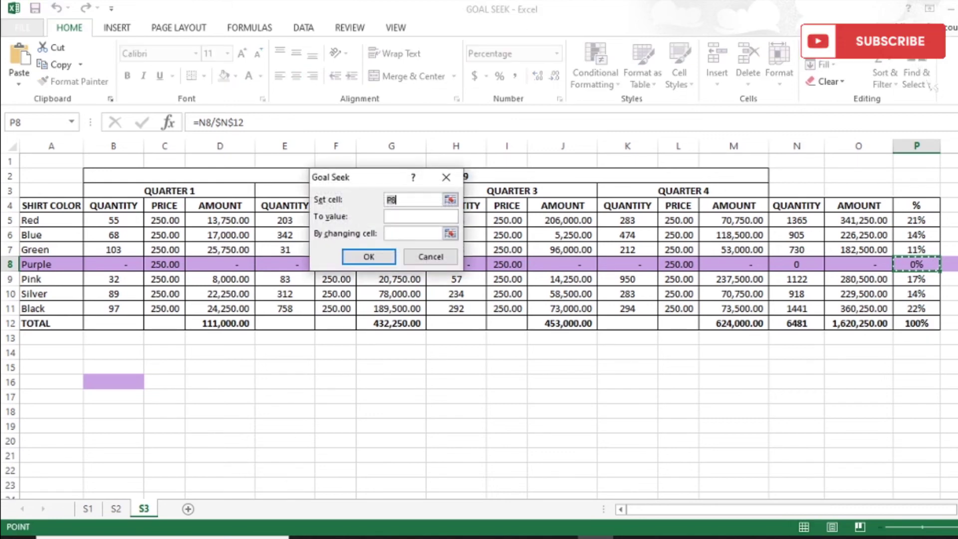
pyautogui.press('Tab')
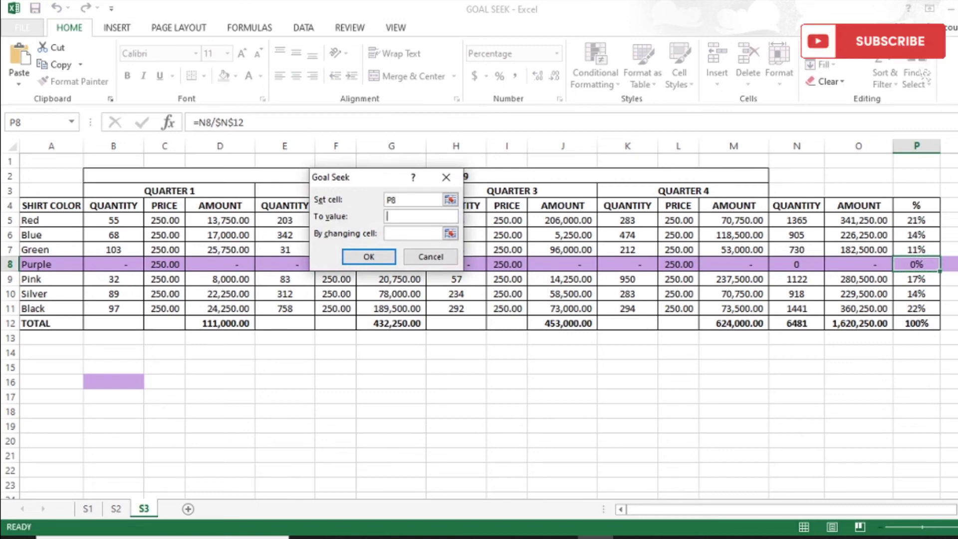
pyautogui.write('20%')
pyautogui.press('Tab')
pyautogui.click(114, 382)
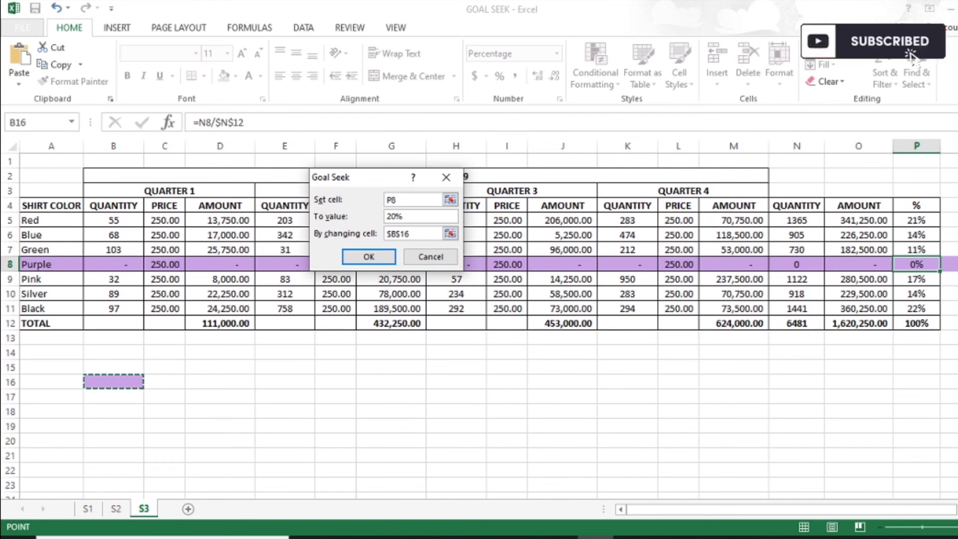
pyautogui.press('Return')
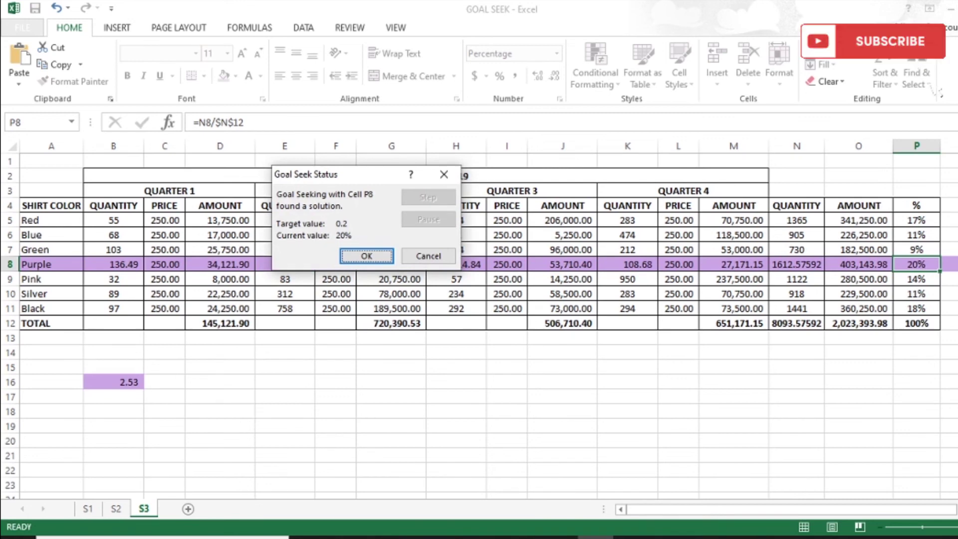
pyautogui.press('Return')
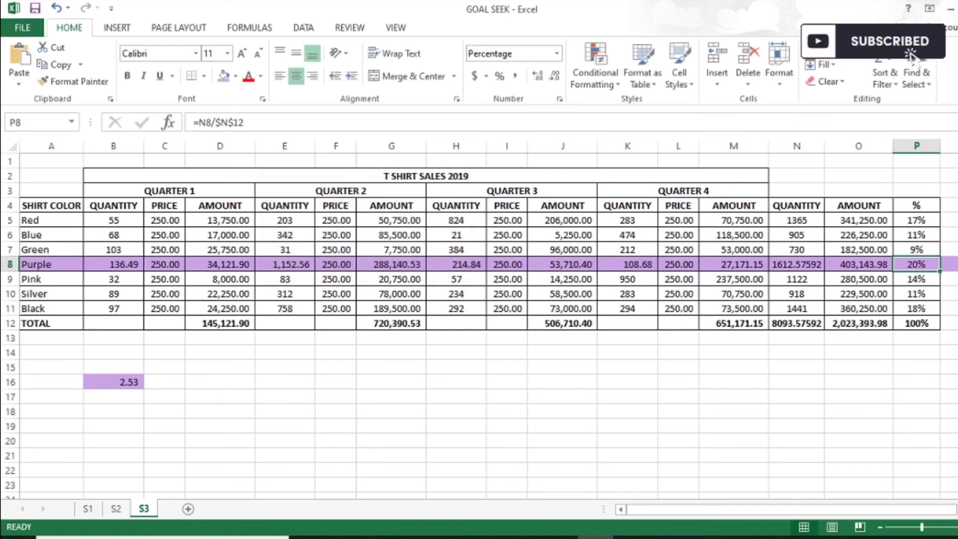
# - Wrap the Purple Quarter 1 and Quarter 2 quantity formulas in B8 and E8 in ROUND to get whole numbers
pyautogui.click(114, 382)
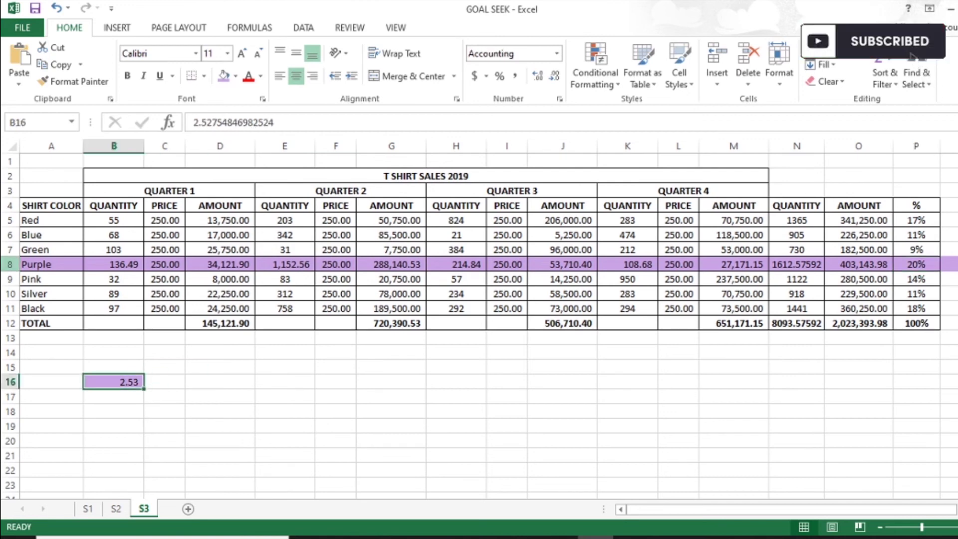
pyautogui.click(10, 280)
pyautogui.click(10, 264)
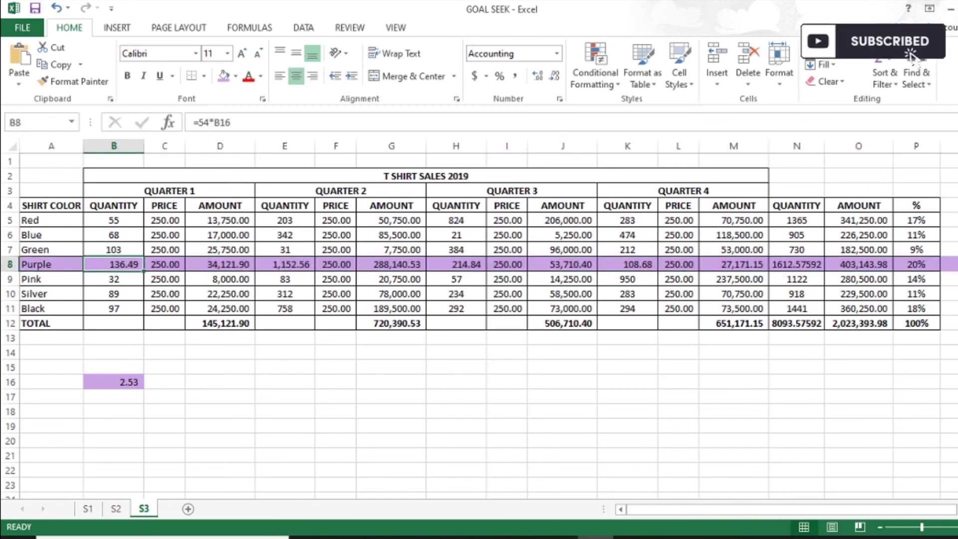
pyautogui.click(199, 123)
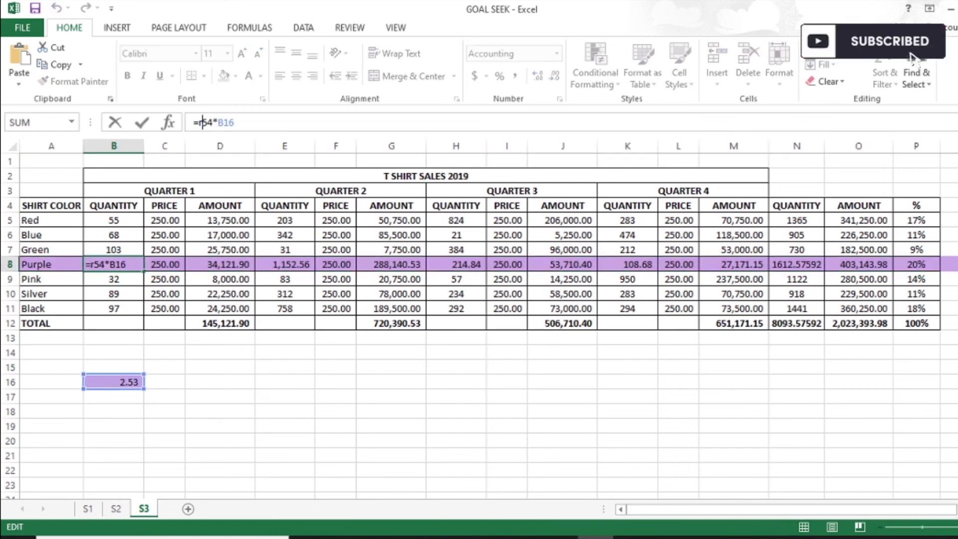
pyautogui.write('ro')
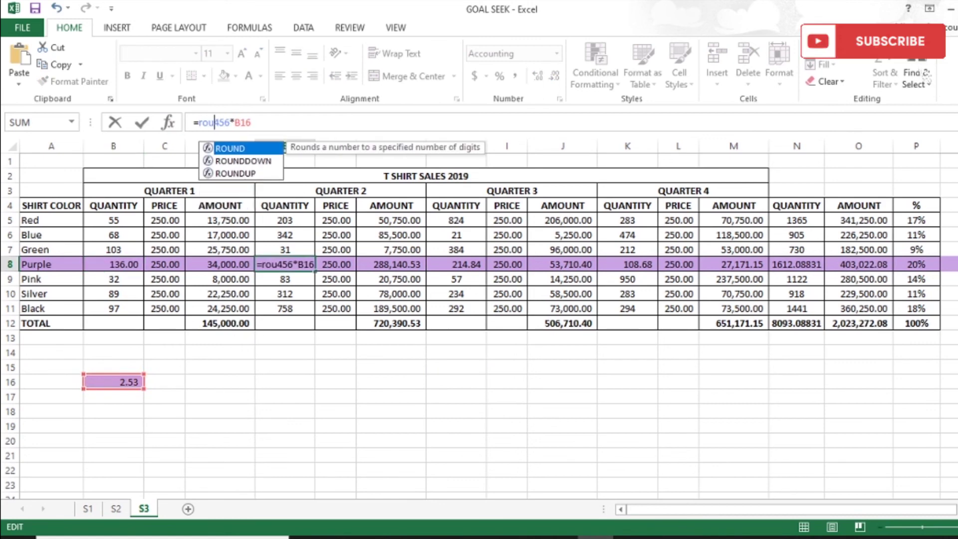
pyautogui.write('d(456')
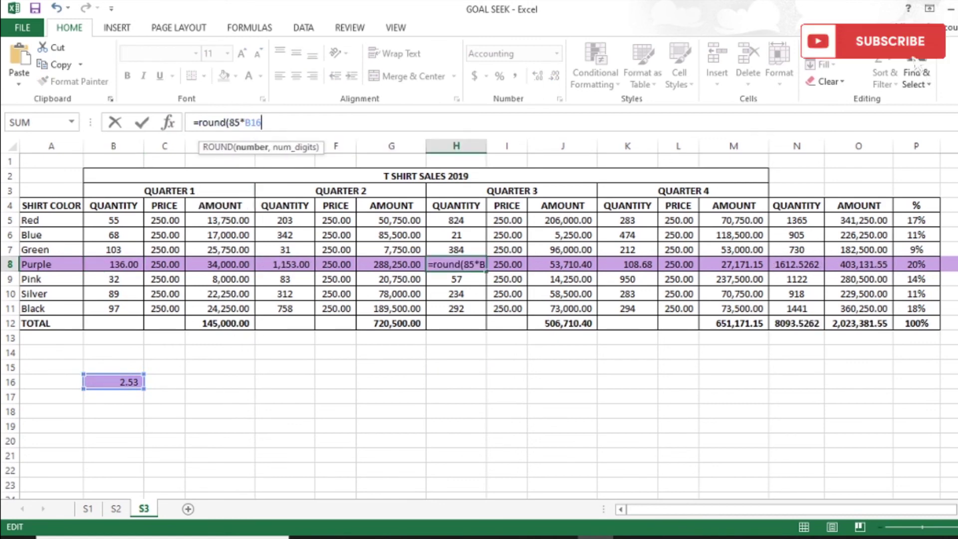
# - Round the Purple Quarter 3 quantity in H8 to a whole number with =ROUND(85*B16,0)
pyautogui.write(',1)')
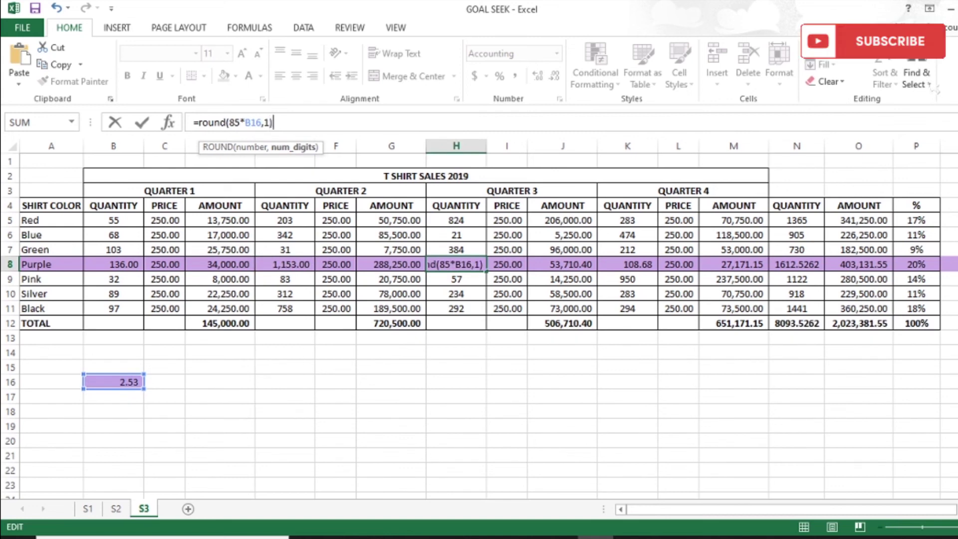
pyautogui.press('Return')
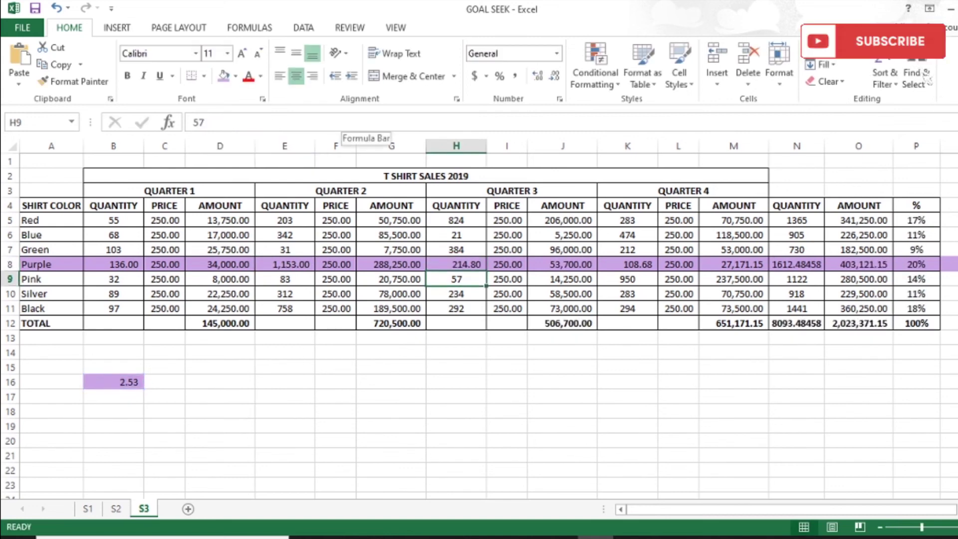
pyautogui.press('Up')
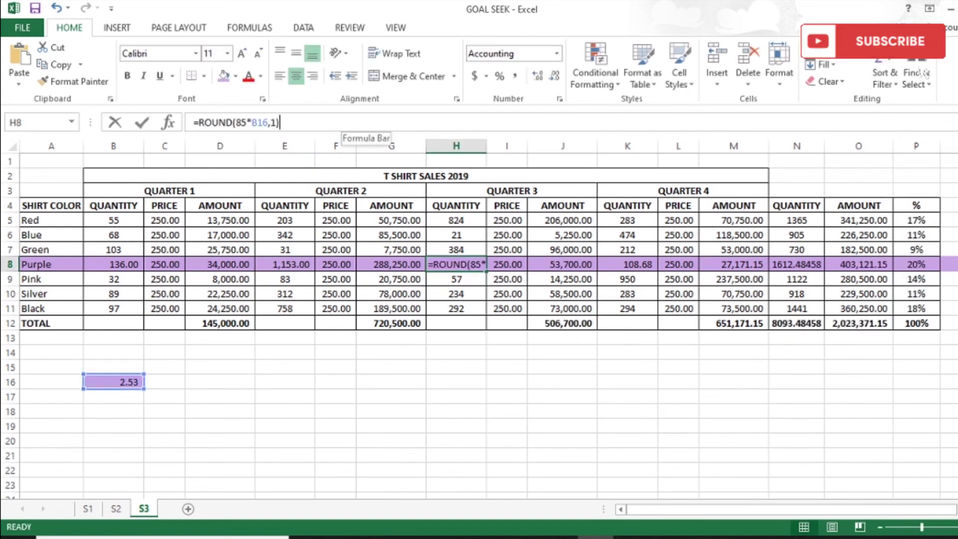
pyautogui.press('F2')
pyautogui.press('BackSpace')
pyautogui.press('BackSpace')
pyautogui.write('0)')
pyautogui.press('Return')
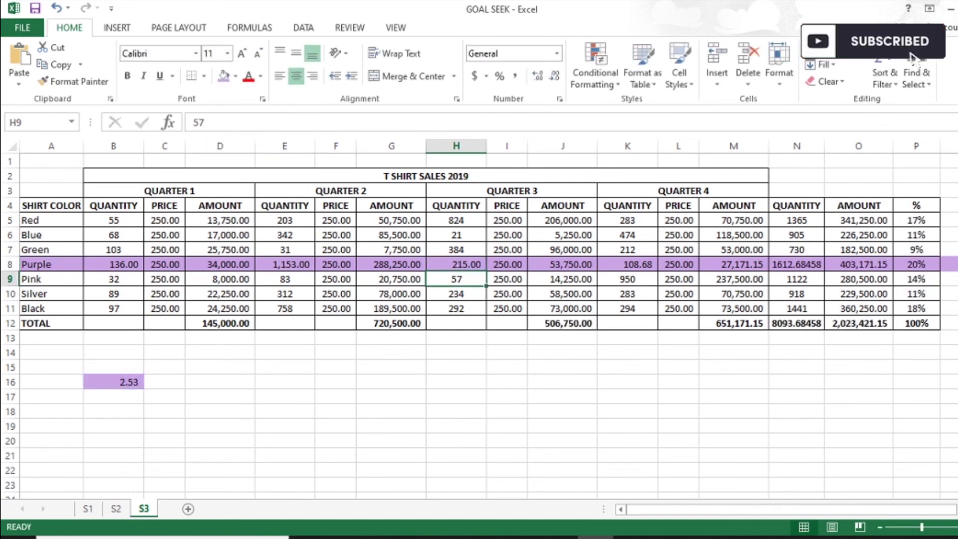
# - Round the Purple Quarter 4 quantity in K8 to a whole number with =ROUND(43*B16,0)
pyautogui.press('Up')
pyautogui.press('Right')
pyautogui.press('Right')
pyautogui.press('Right')
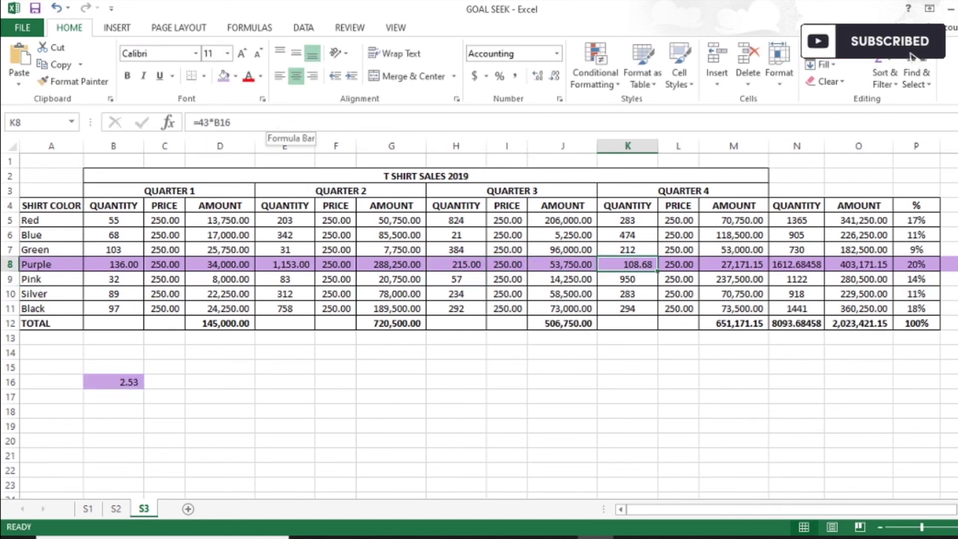
pyautogui.click(199, 122)
pyautogui.write('round(')
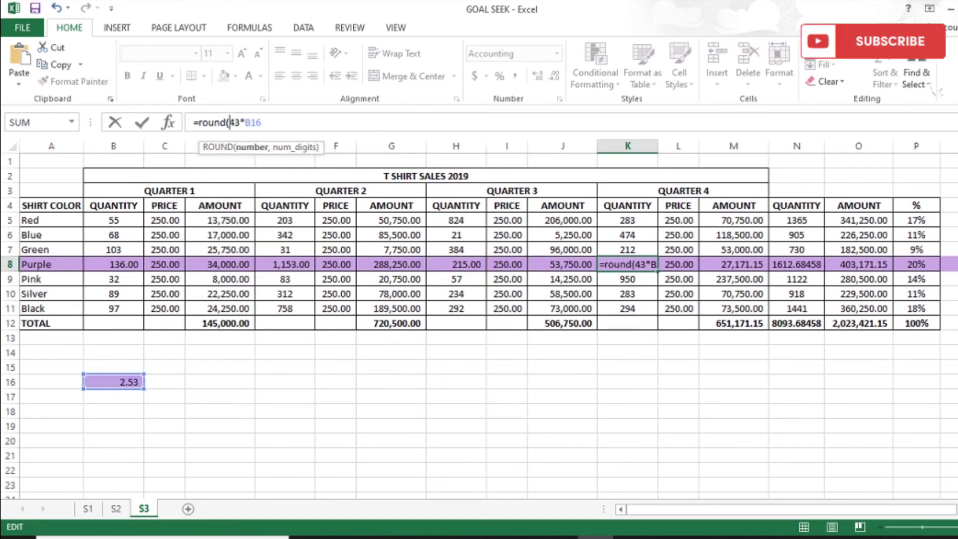
pyautogui.press('End')
pyautogui.write(',')
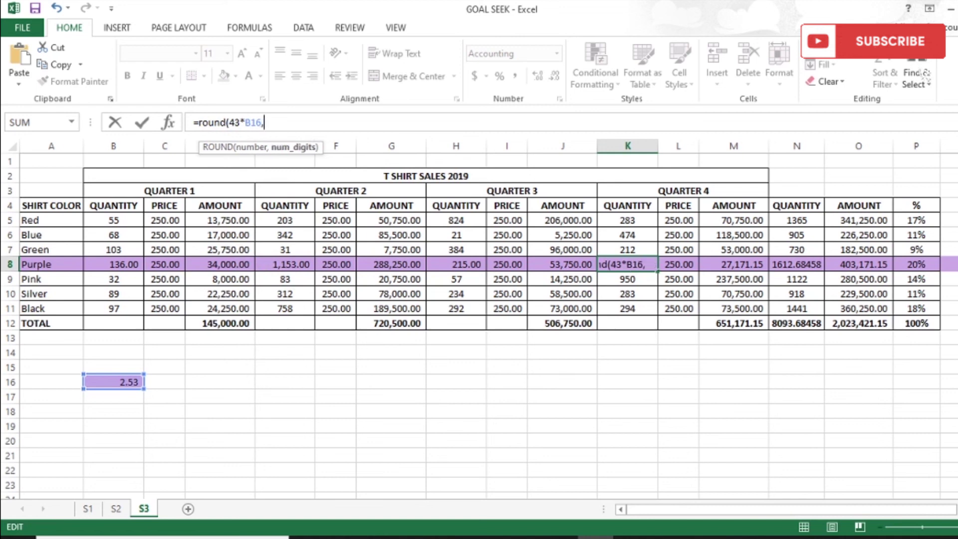
pyautogui.write('0)')
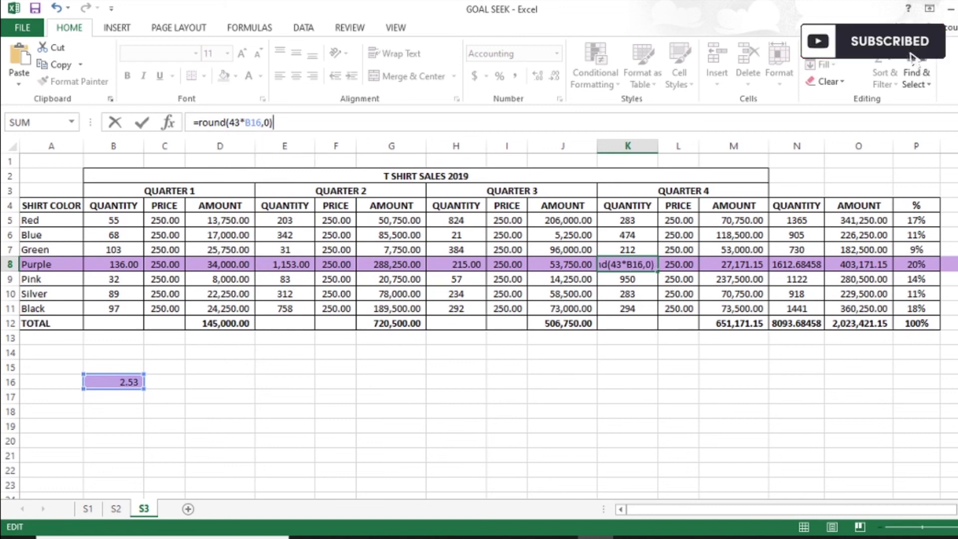
pyautogui.press('BackSpace')
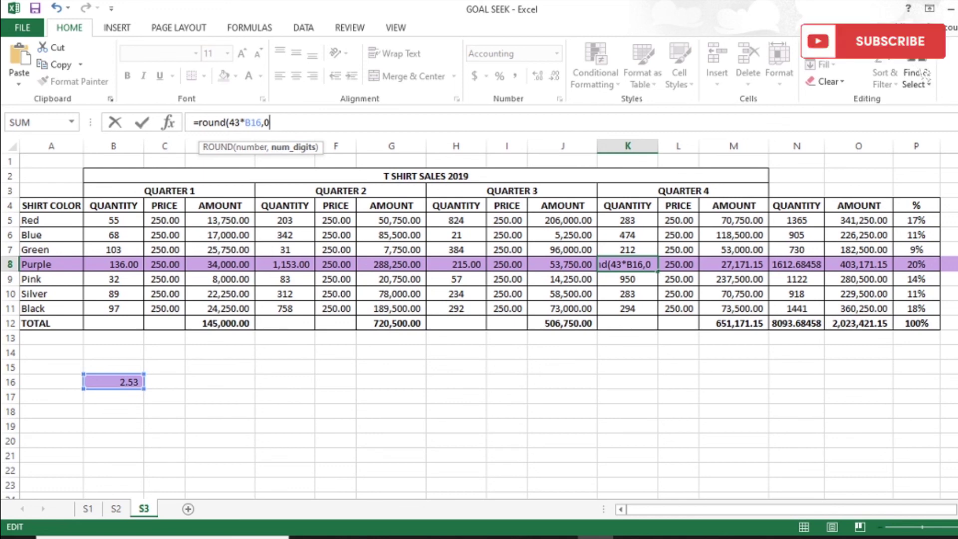
pyautogui.write(')')
pyautogui.press('Return')
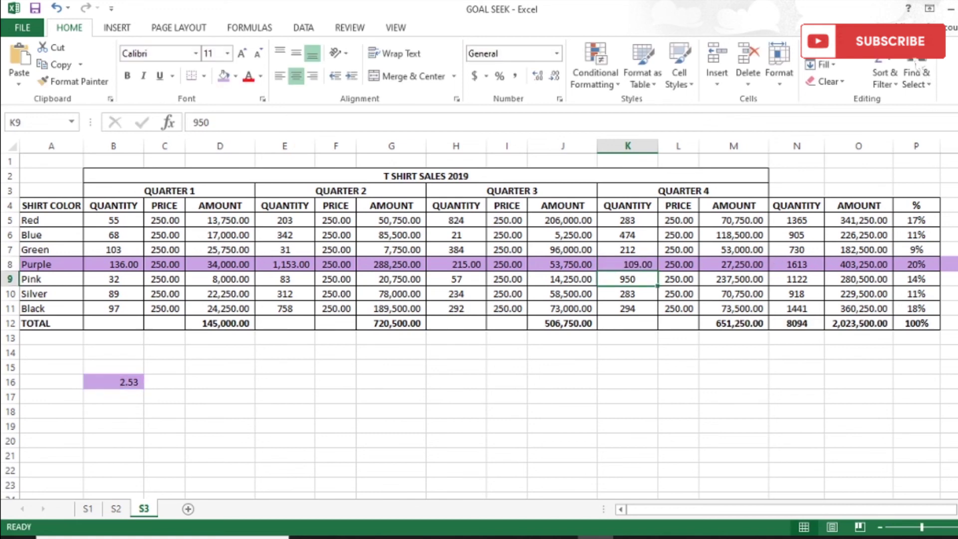
# - Review the rounded Purple quantities across the four quarters in row 8 and the resulting percentage in P8
pyautogui.click(113, 264)
pyautogui.click(286, 264)
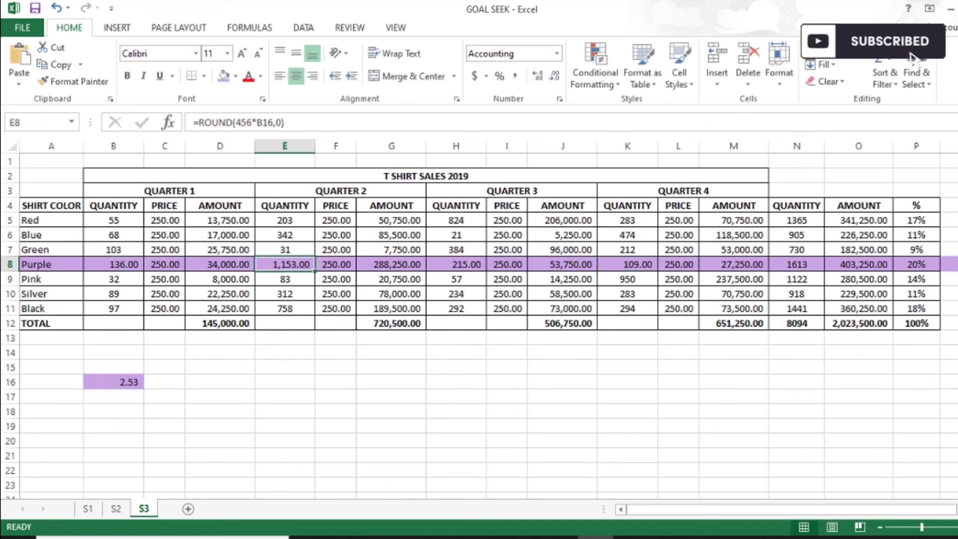
pyautogui.click(456, 264)
pyautogui.press('Left')
pyautogui.press('Left')
pyautogui.press('Left')
pyautogui.press('Left')
pyautogui.press('Left')
pyautogui.press('Left')
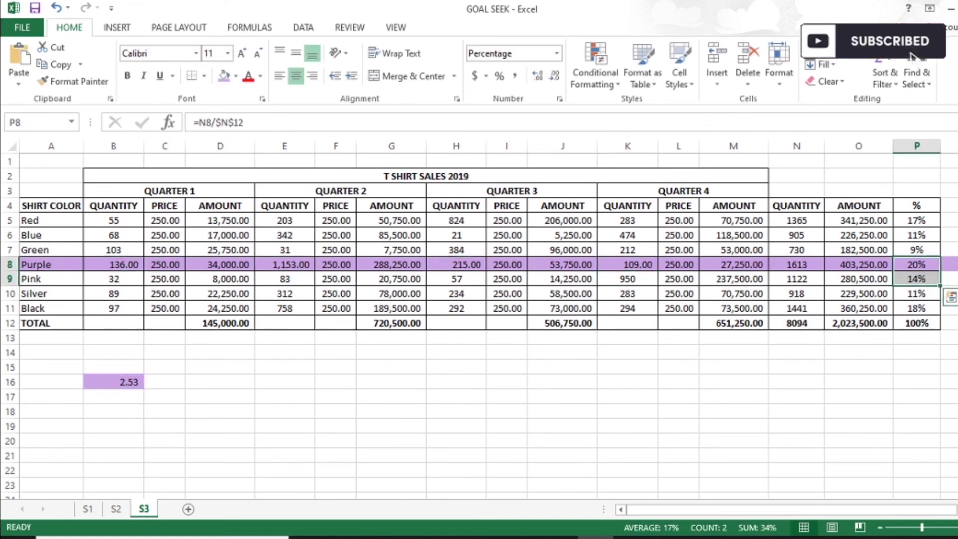
pyautogui.press('Right')
pyautogui.press('Right')
pyautogui.press('Right')
pyautogui.press('Right')
pyautogui.press('Right')
pyautogui.press('Right')
pyautogui.press('Right')
pyautogui.press('Right')
pyautogui.press('Right')
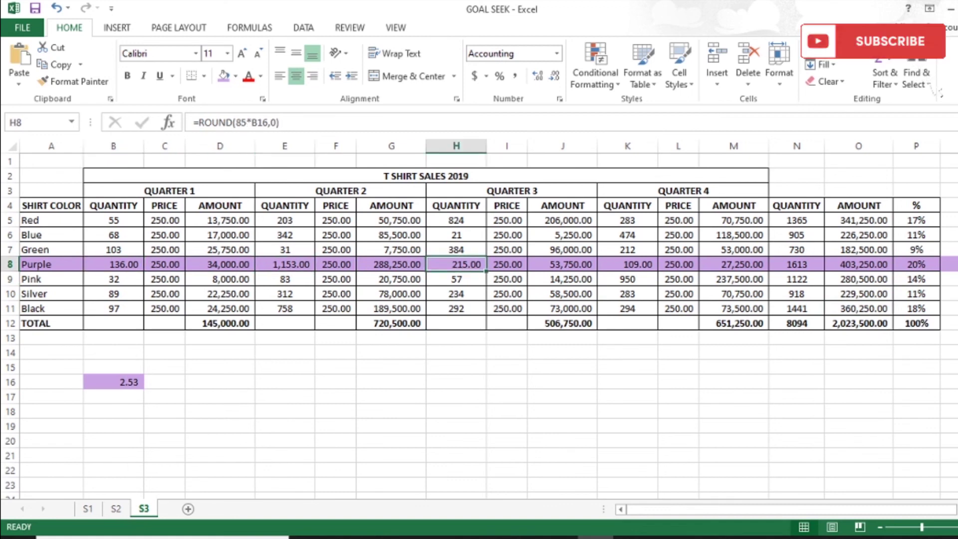
pyautogui.press('Left')
pyautogui.press('Left')
pyautogui.press('Left')
pyautogui.press('Left')
pyautogui.press('Left')
pyautogui.press('Left')
pyautogui.press('Left')
pyautogui.press('Left')
pyautogui.press('Left')
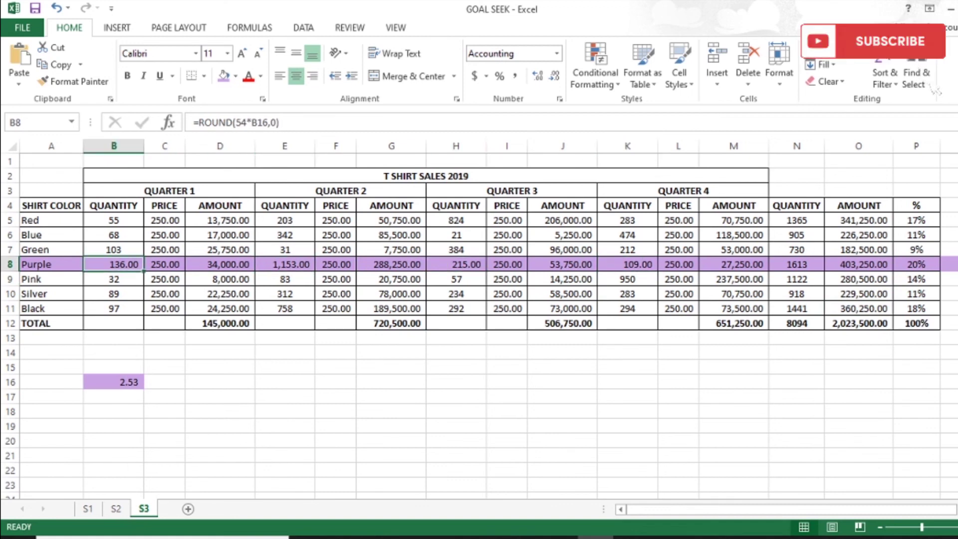
pyautogui.press('Right')
pyautogui.press('Right')
pyautogui.press('Right')
pyautogui.click(858, 352)
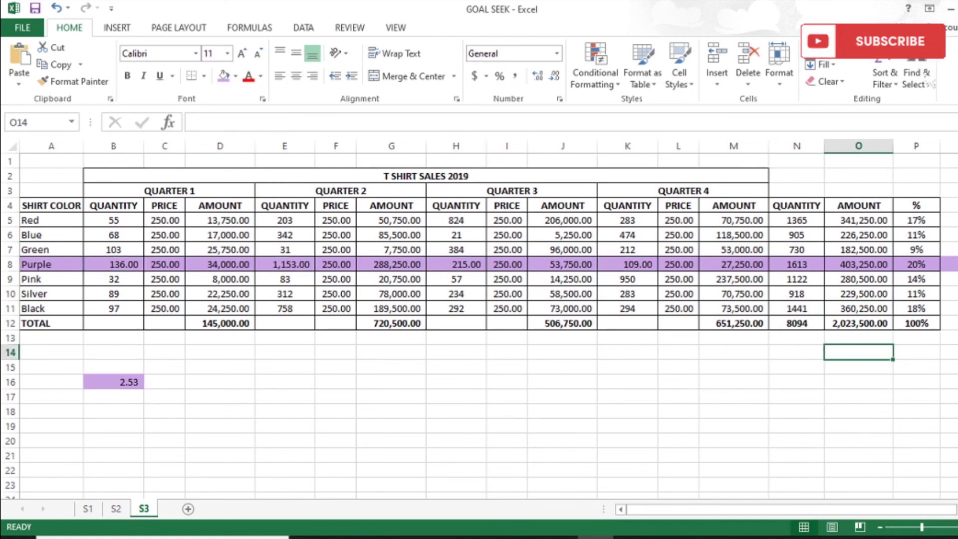